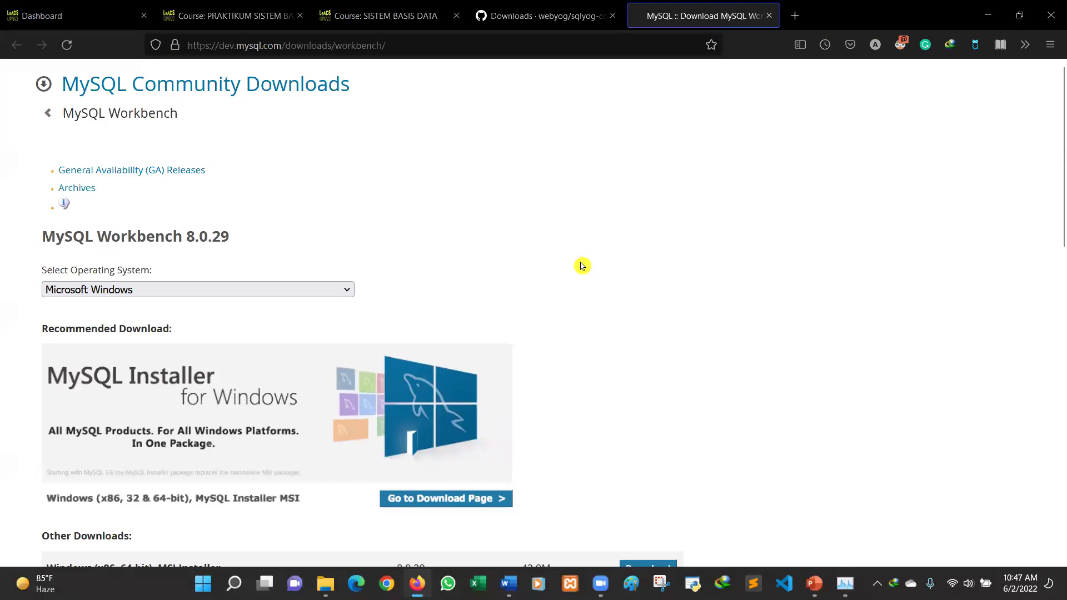
# Step: Look through the current MySQL Workbench release page and its archived versions, and return to the current release
pyautogui.scroll(-5, 439, 367)
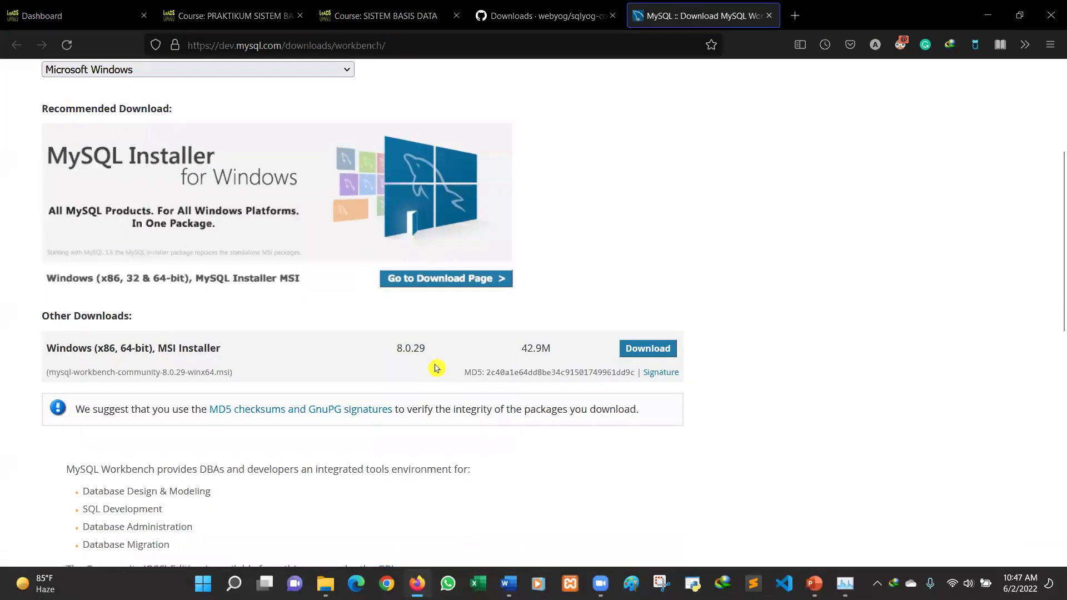
pyautogui.scroll(5, 442, 367)
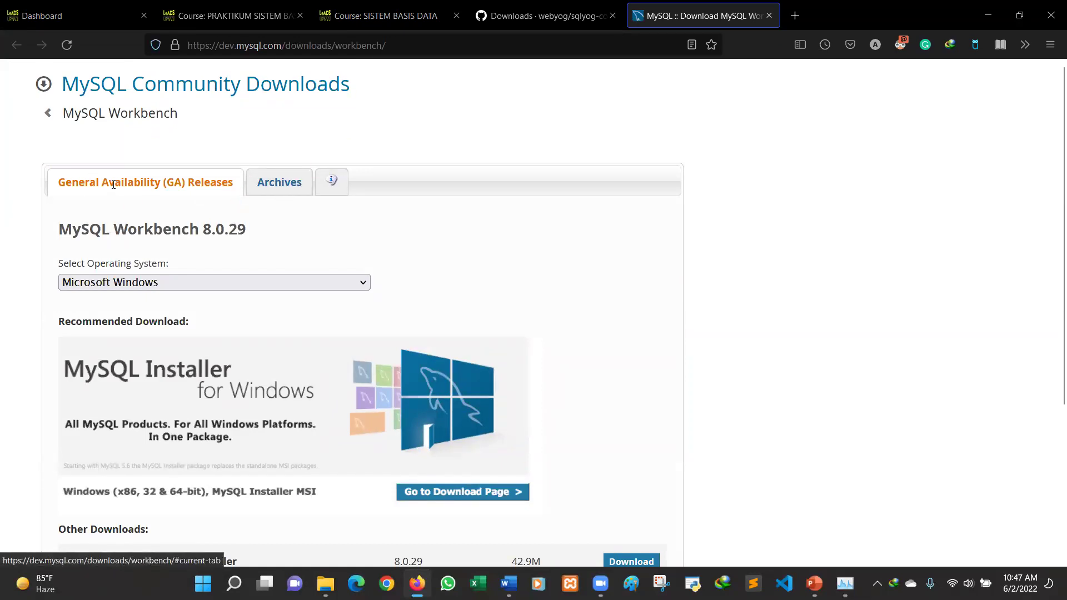
pyautogui.click(294, 184)
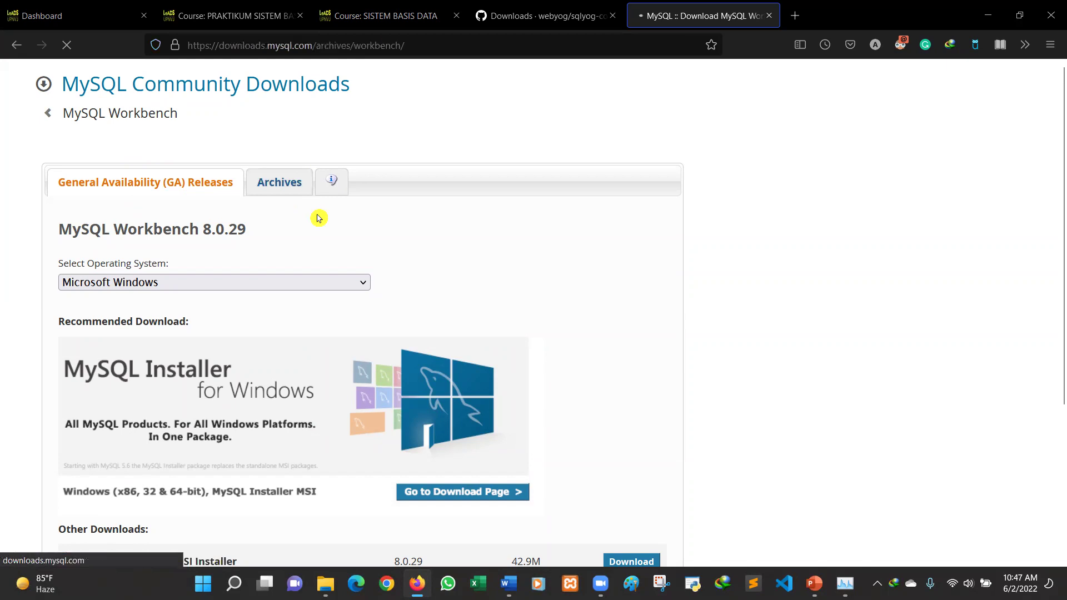
pyautogui.click(332, 230)
pyautogui.scroll(-5, 214, 378)
pyautogui.scroll(5, 207, 332)
pyautogui.click(254, 121)
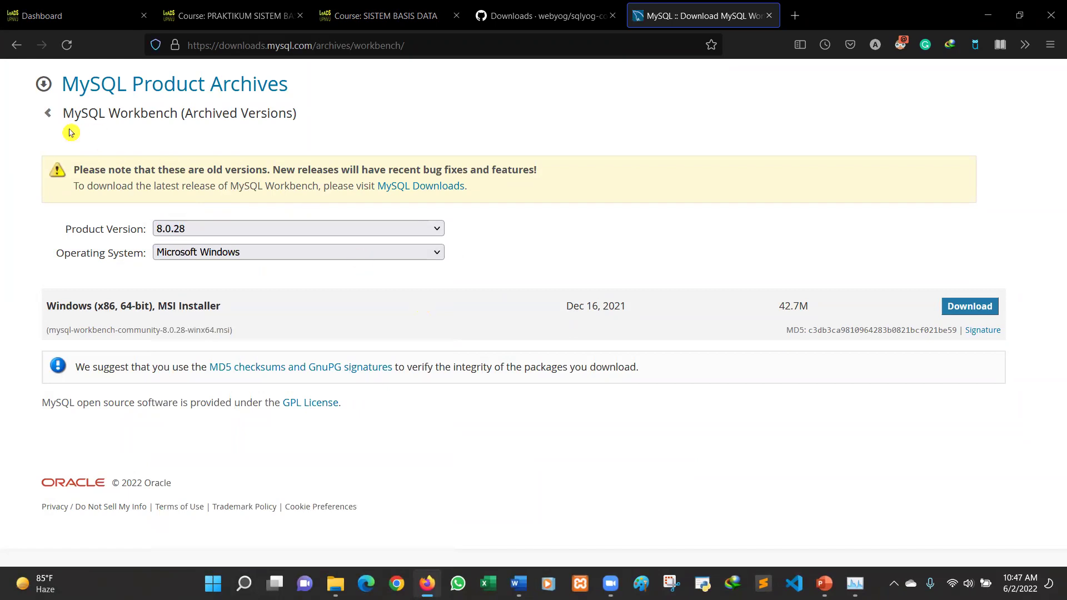
pyautogui.click(48, 112)
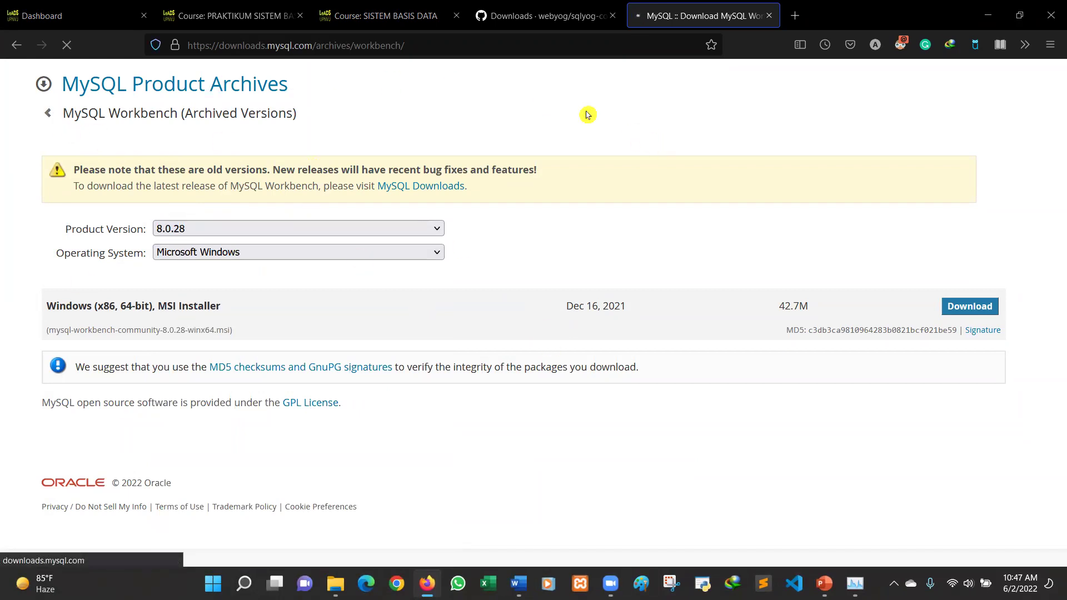
pyautogui.click(24, 47)
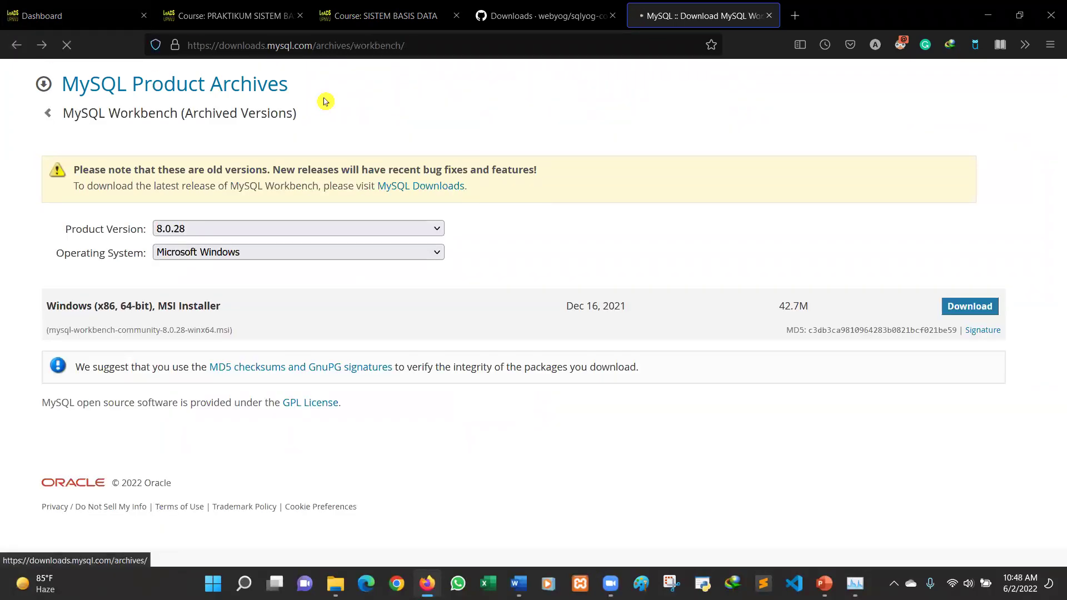
# Step: Download the MySQL Workbench 8.0.29 Windows (x86, 64-bit) MSI Installer without logging in or signing up
pyautogui.scroll(-3, 489, 221)
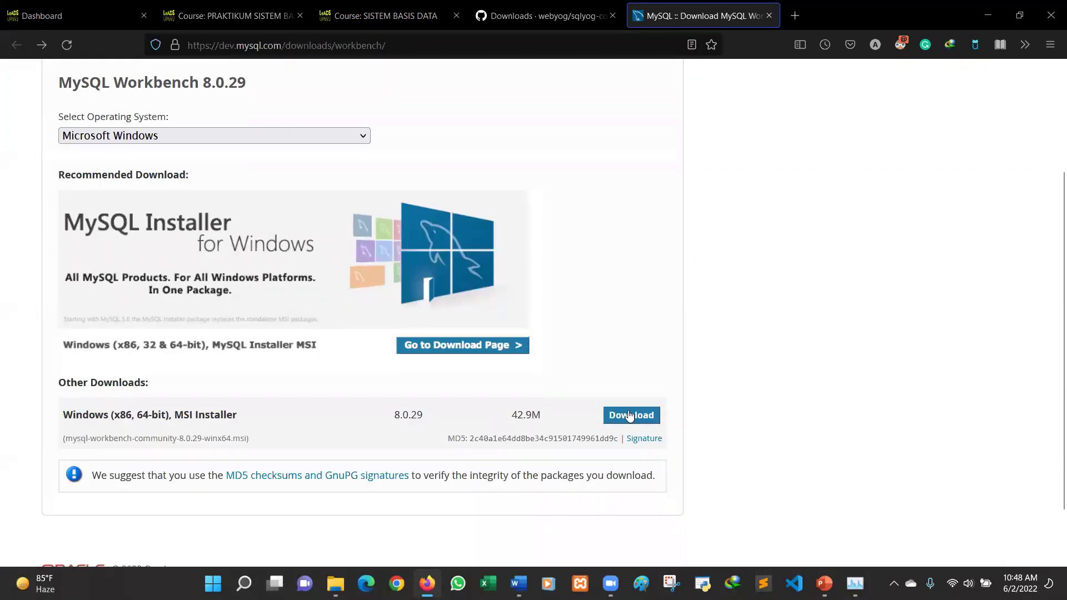
pyautogui.click(631, 414)
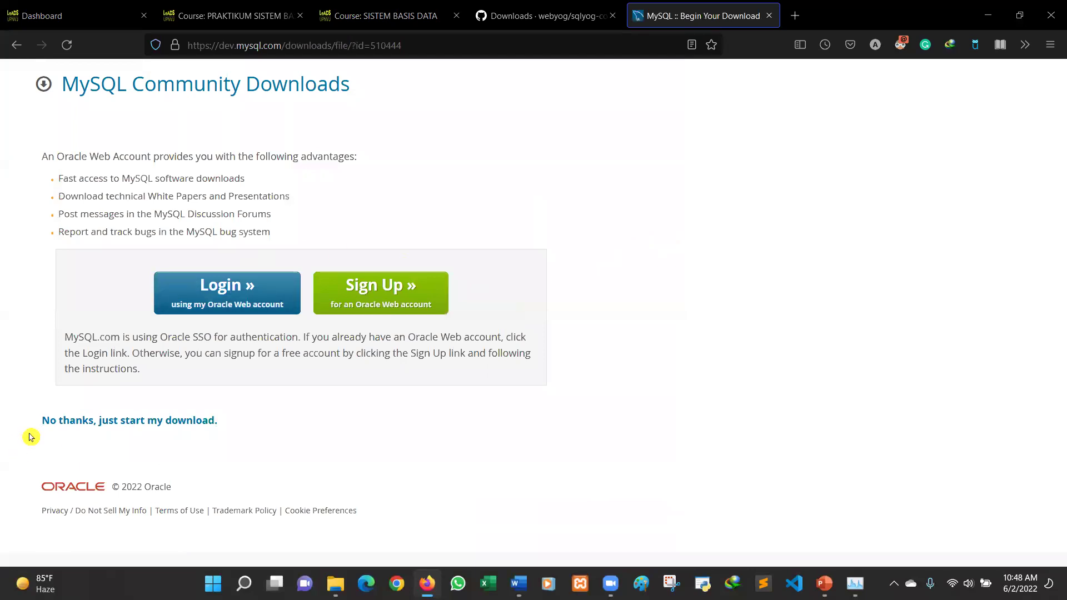
pyautogui.click(122, 422)
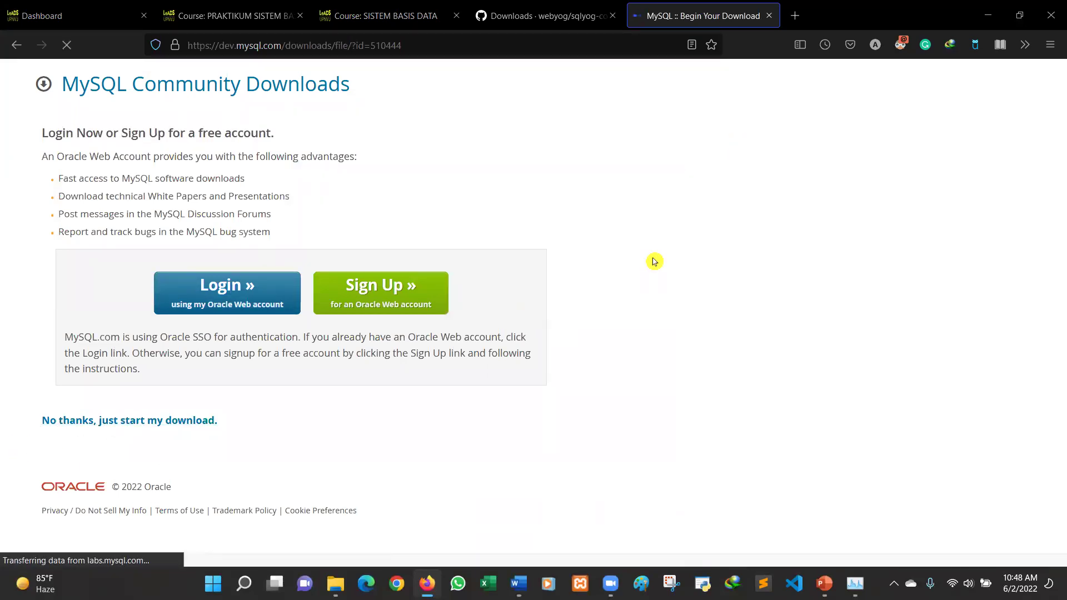
pyautogui.click(530, 349)
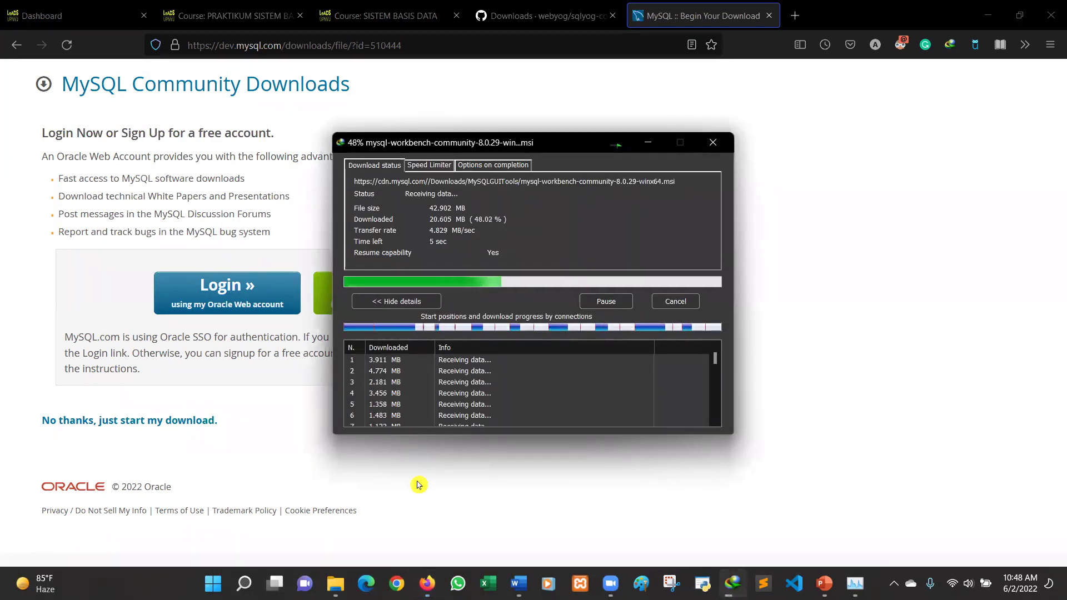
pyautogui.moveTo(335, 583)
pyautogui.click(867, 461)
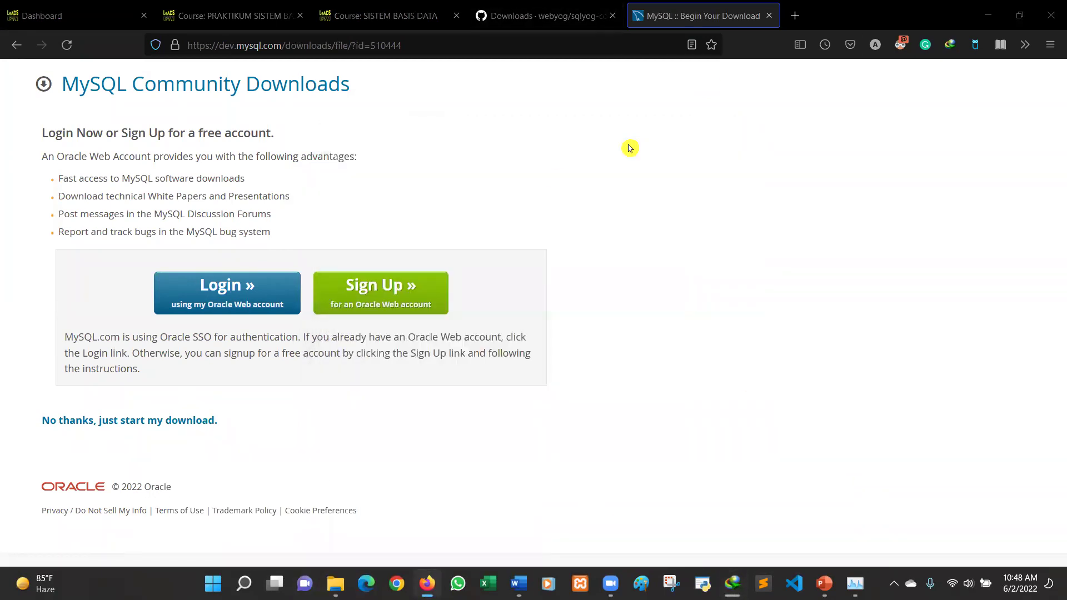
# Step: In File Explorer, open the Programs folder inside Downloads and launch SQLyog-13.1.9-0.x64Community.exe
pyautogui.moveTo(336, 583)
pyautogui.click(343, 516)
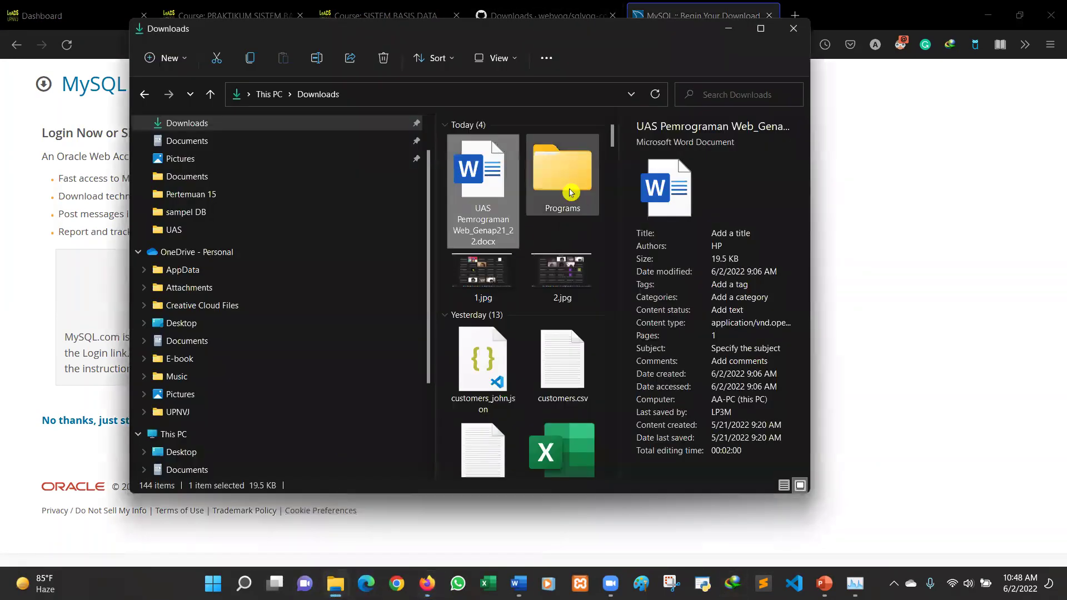
pyautogui.click(574, 186)
pyautogui.doubleClick(574, 186)
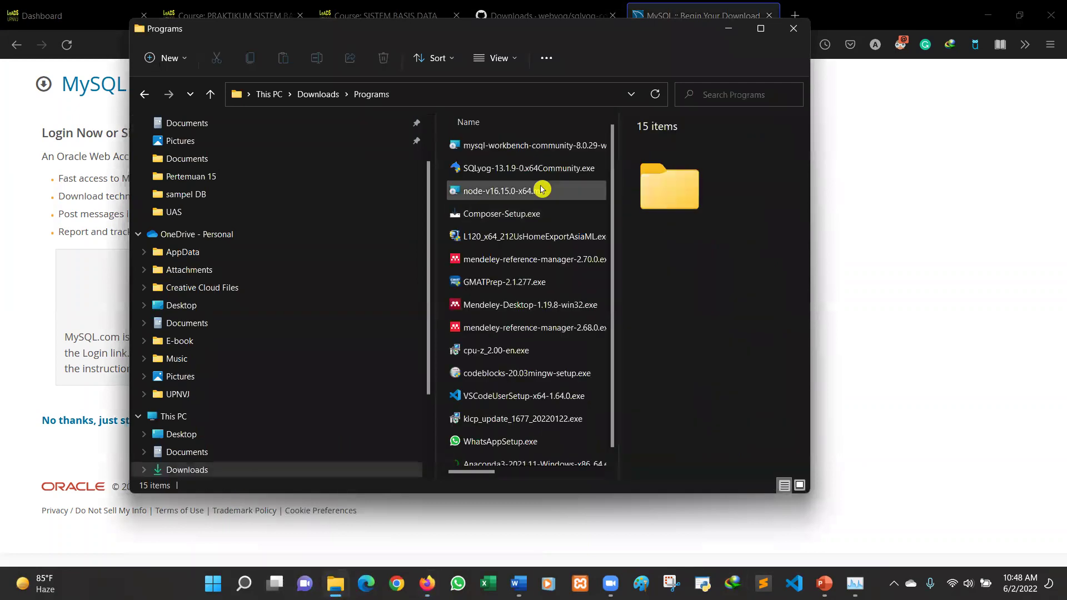
pyautogui.doubleClick(516, 170)
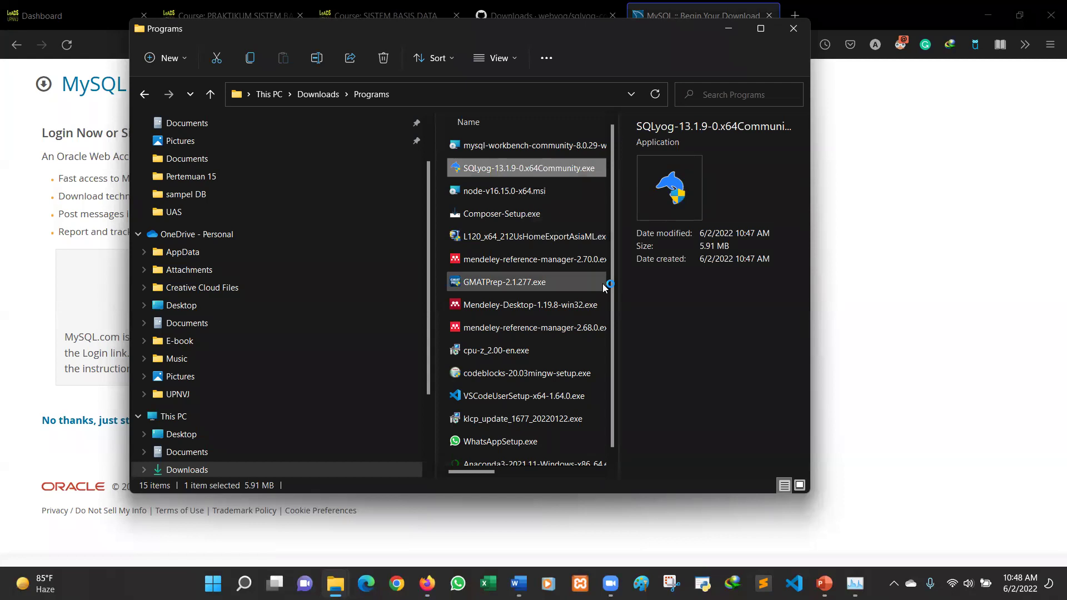
# Step: Install SQLyog Community 13.1.9 with the default options, accepting the license terms, and run it on finishing
pyautogui.click(542, 318)
pyautogui.click(618, 402)
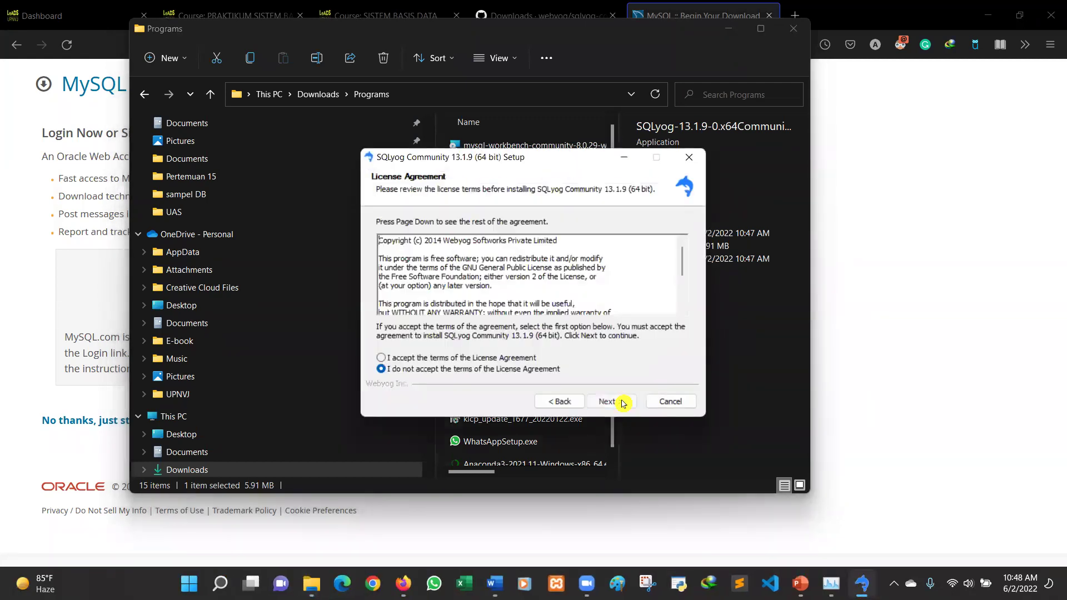
pyautogui.click(380, 361)
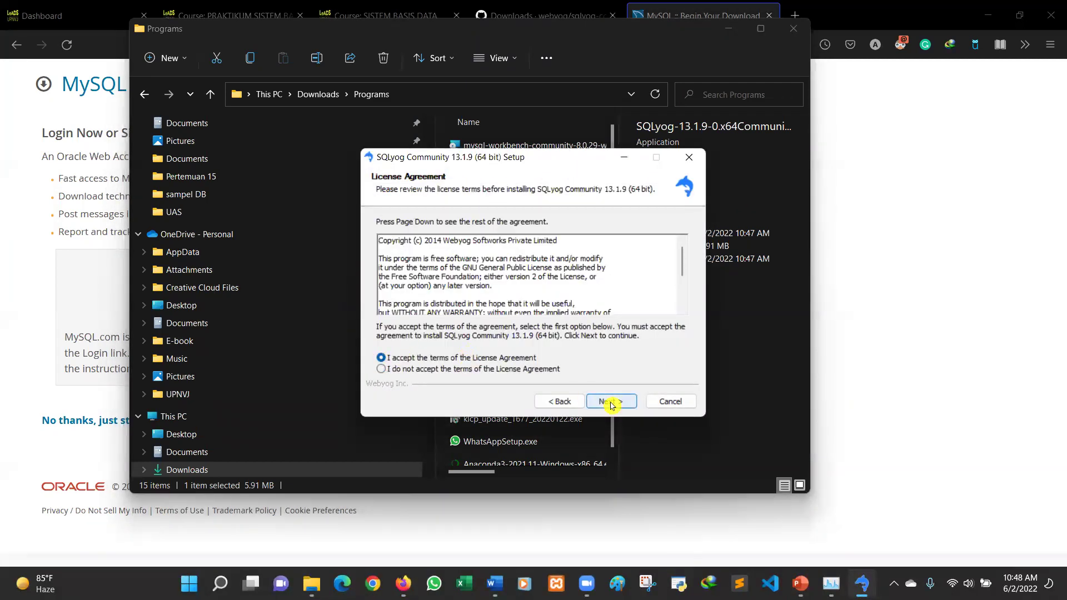
pyautogui.click(611, 401)
pyautogui.click(611, 402)
pyautogui.click(612, 401)
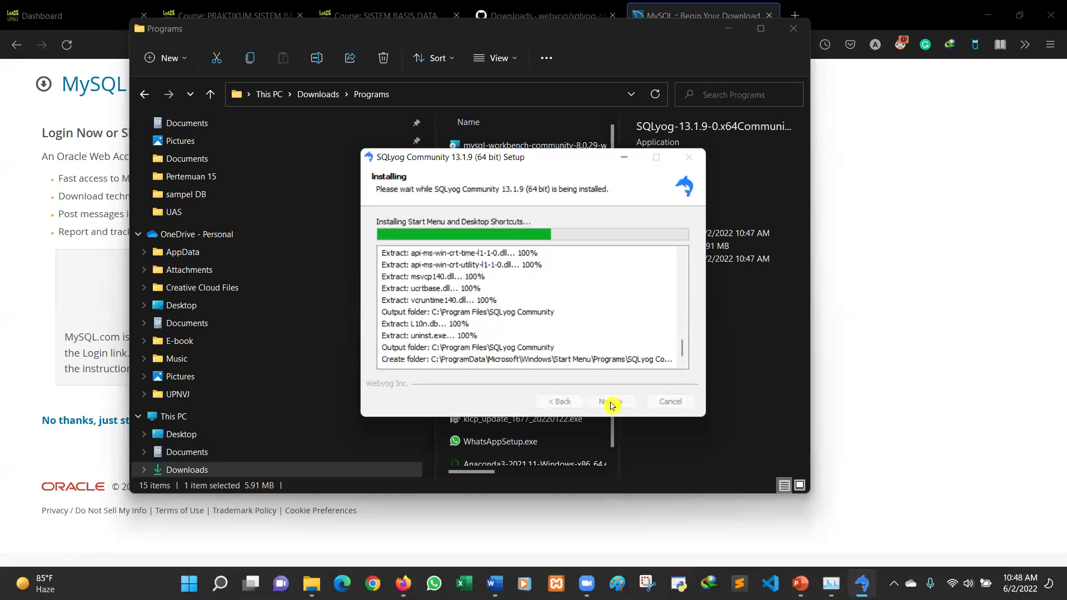
pyautogui.click(612, 402)
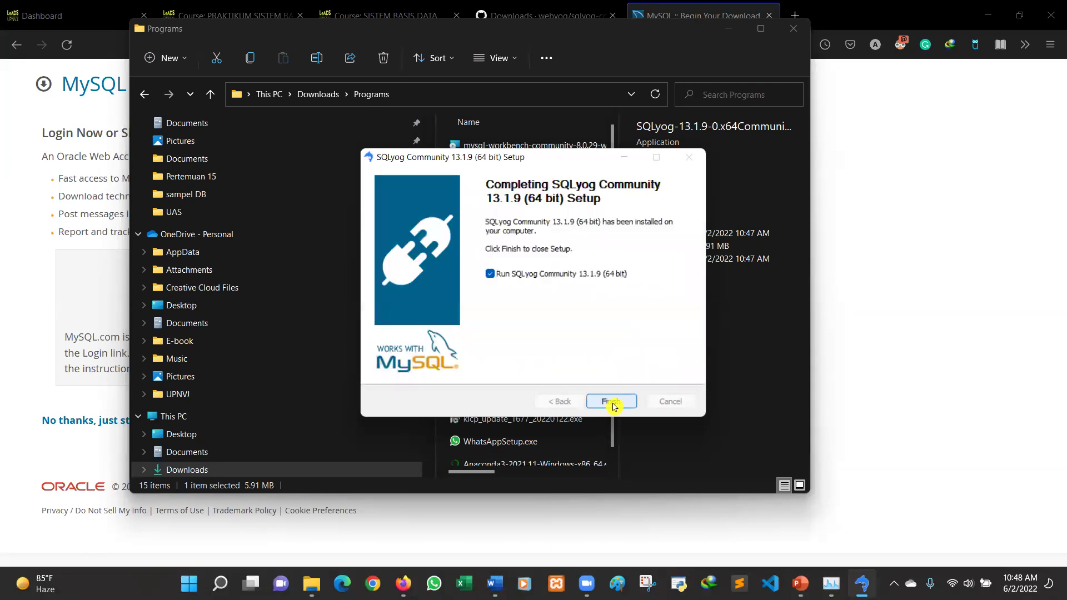
pyautogui.click(619, 402)
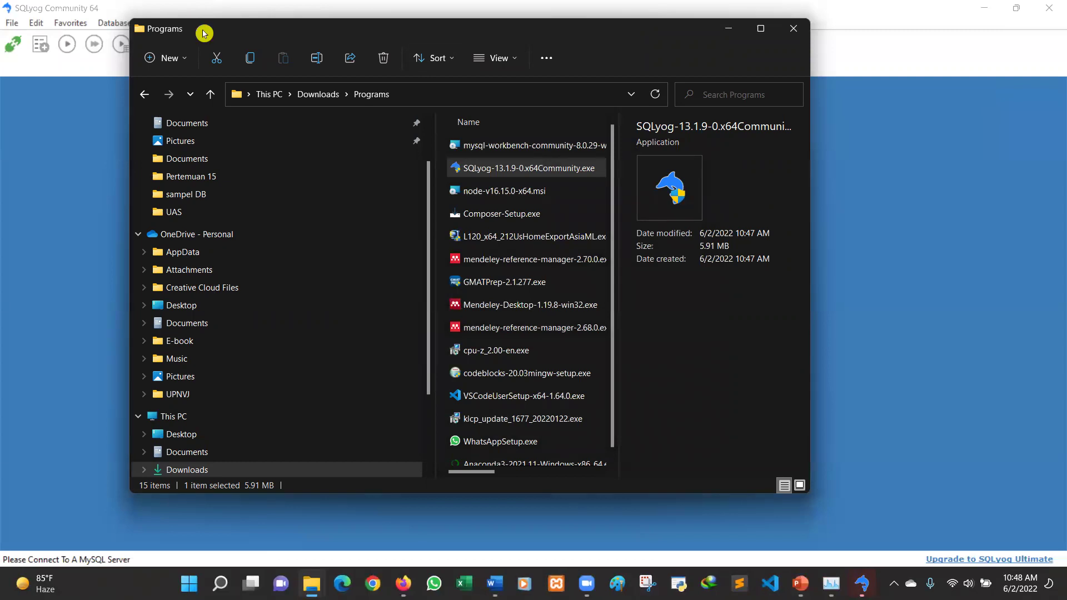
# Step: Bring the SQLyog window in front of the Programs folder and dismiss the session restore message
pyautogui.moveTo(202, 28); pyautogui.dragTo(214, 47)
pyautogui.click(259, 9)
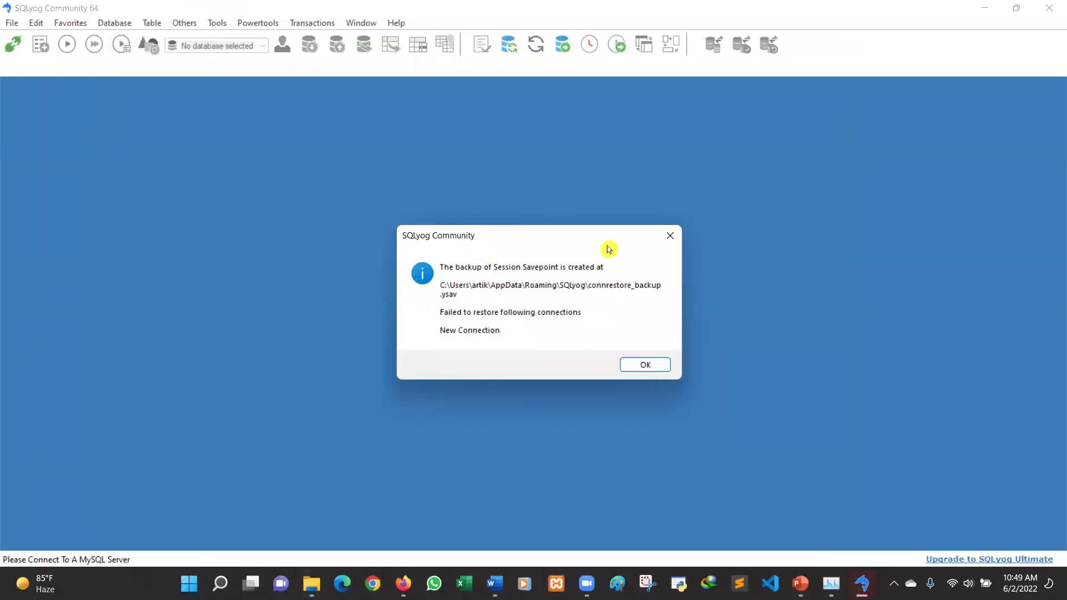
pyautogui.click(650, 368)
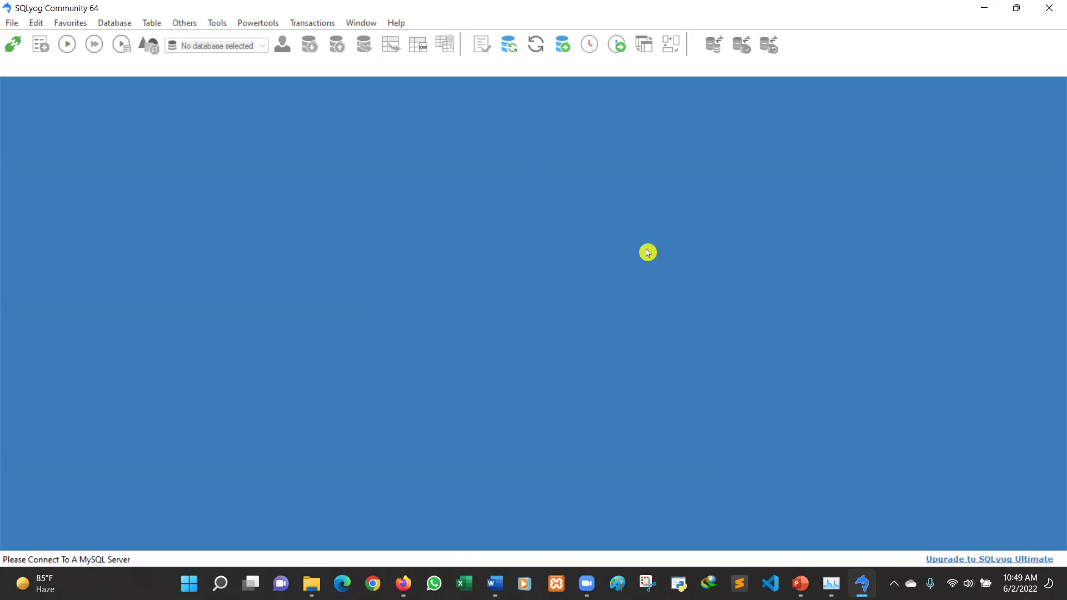
# Step: Launch the MySQL Workbench 8.0.29 installer from the Programs folder and start the installation with the default settings
pyautogui.moveTo(311, 583)
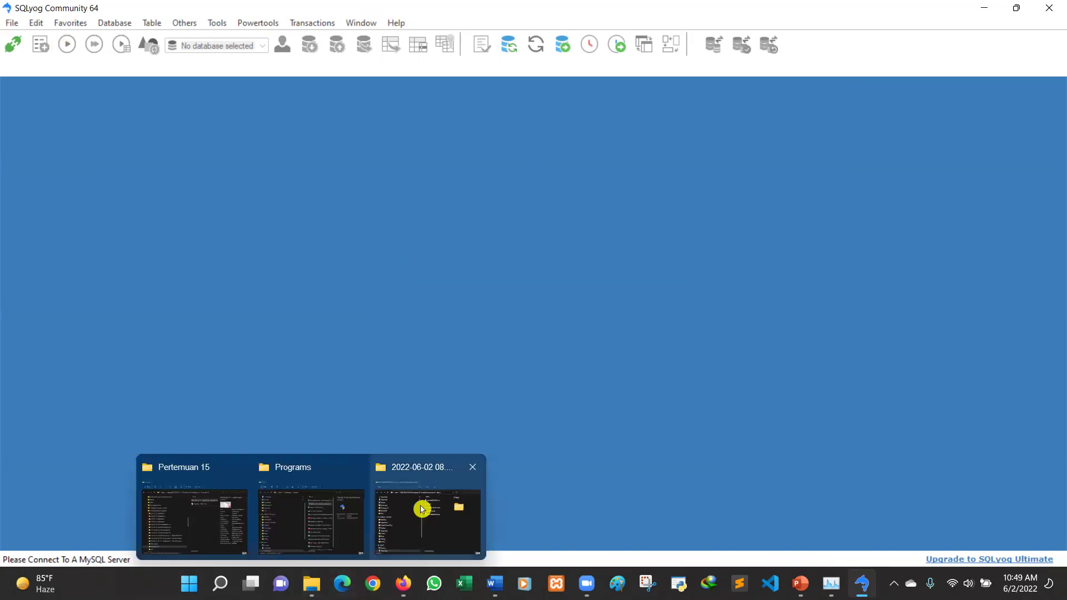
pyautogui.click(338, 503)
pyautogui.doubleClick(539, 170)
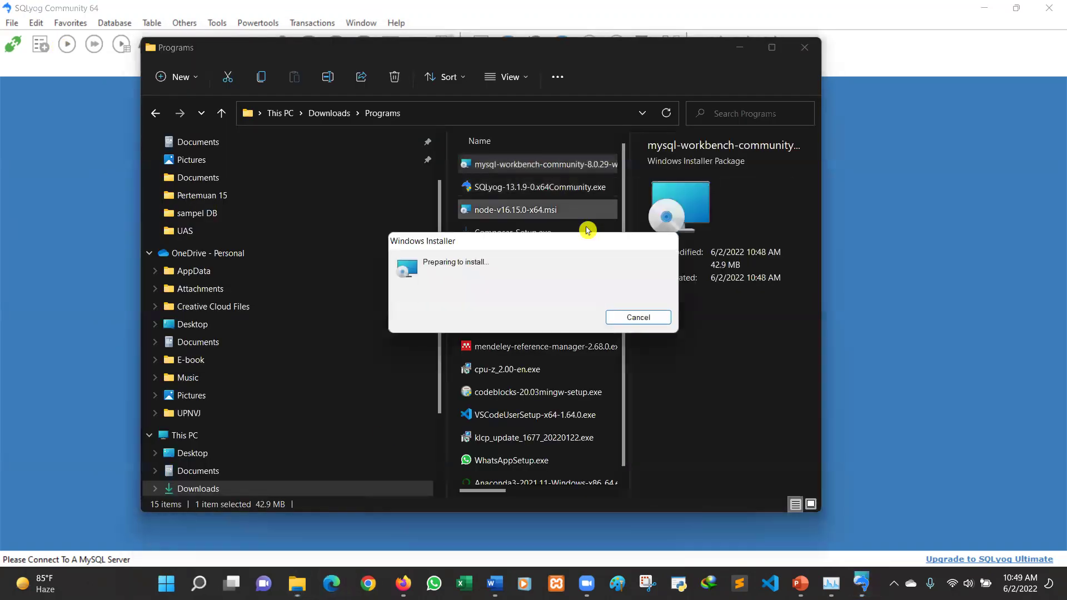
pyautogui.click(609, 394)
pyautogui.click(615, 396)
pyautogui.click(614, 395)
pyautogui.click(614, 395)
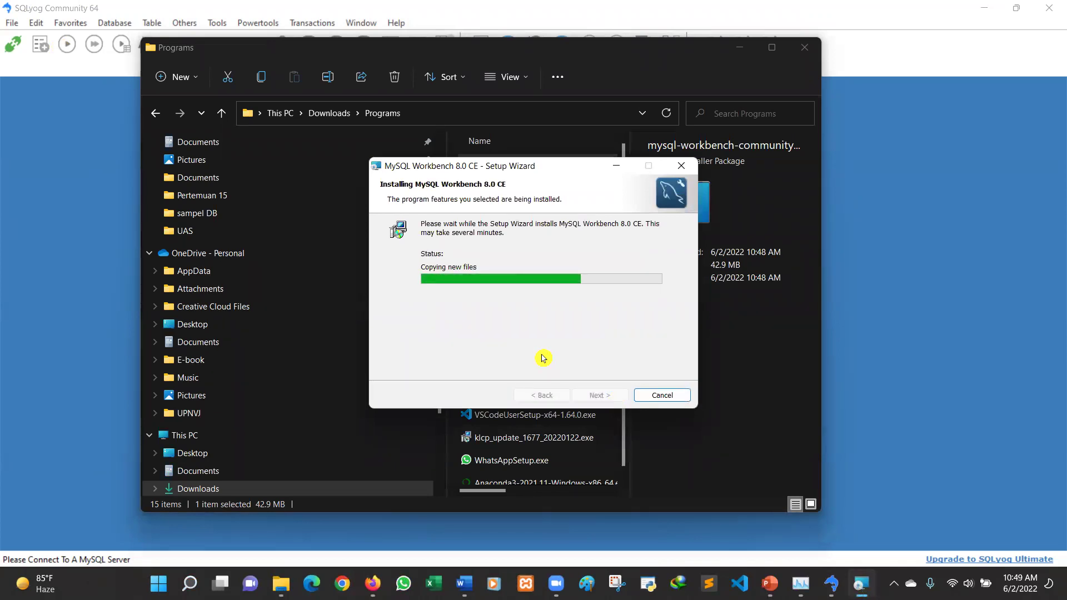
# Step: Switch back to SQLyog, dismiss the Internet Download Manager warning, and open the dialog for connecting to a MySQL host
pyautogui.click(336, 7)
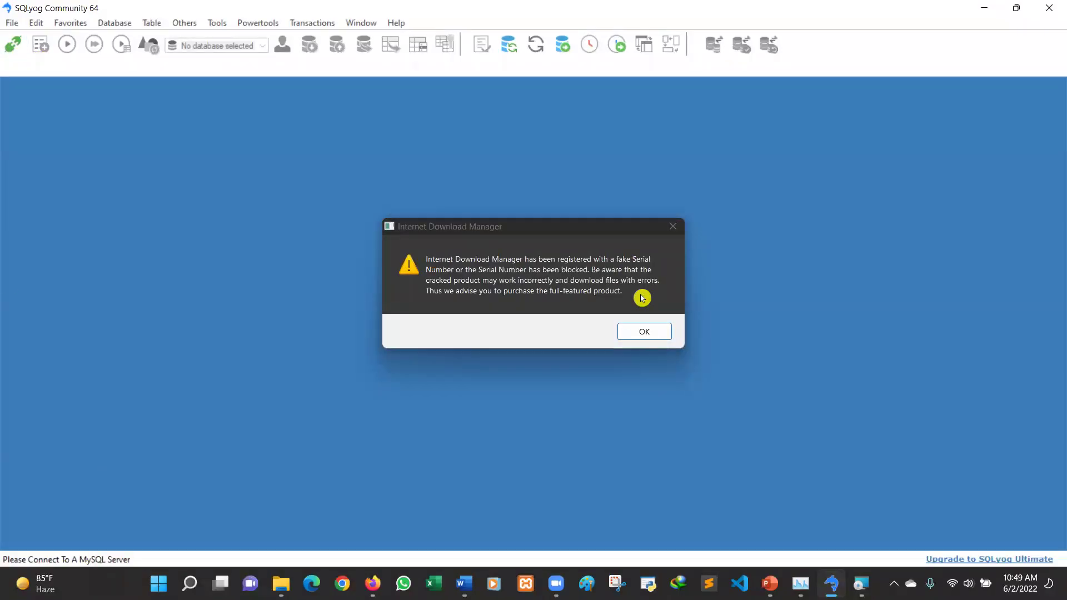
pyautogui.click(673, 230)
pyautogui.click(642, 207)
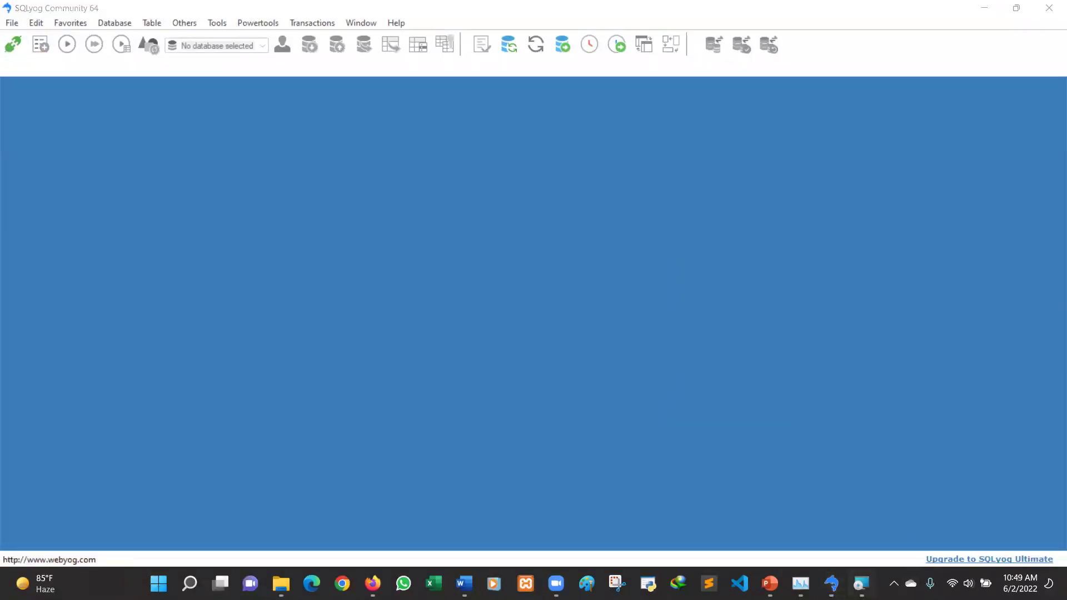
pyautogui.click(238, 213)
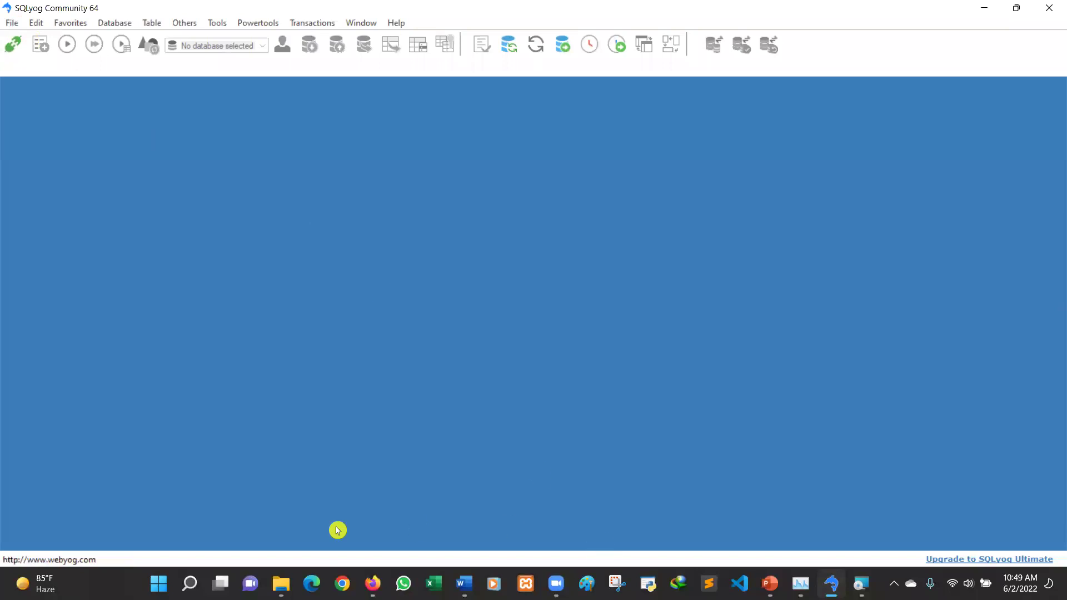
pyautogui.click(13, 22)
pyautogui.click(26, 51)
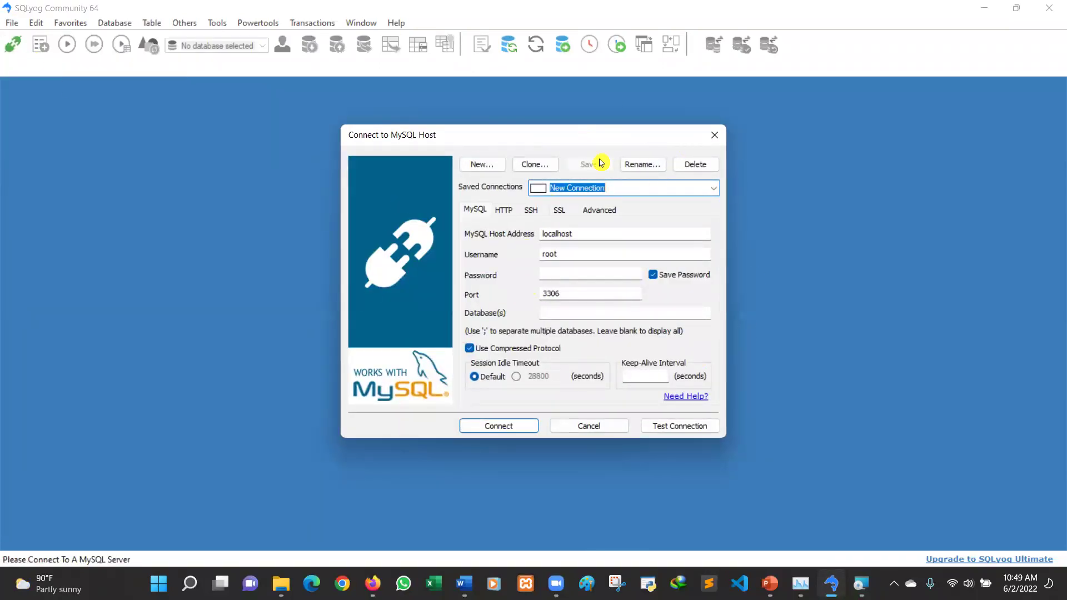
# Step: Open the XAMPP Control Panel and start the Apache and MySQL modules
pyautogui.click(526, 583)
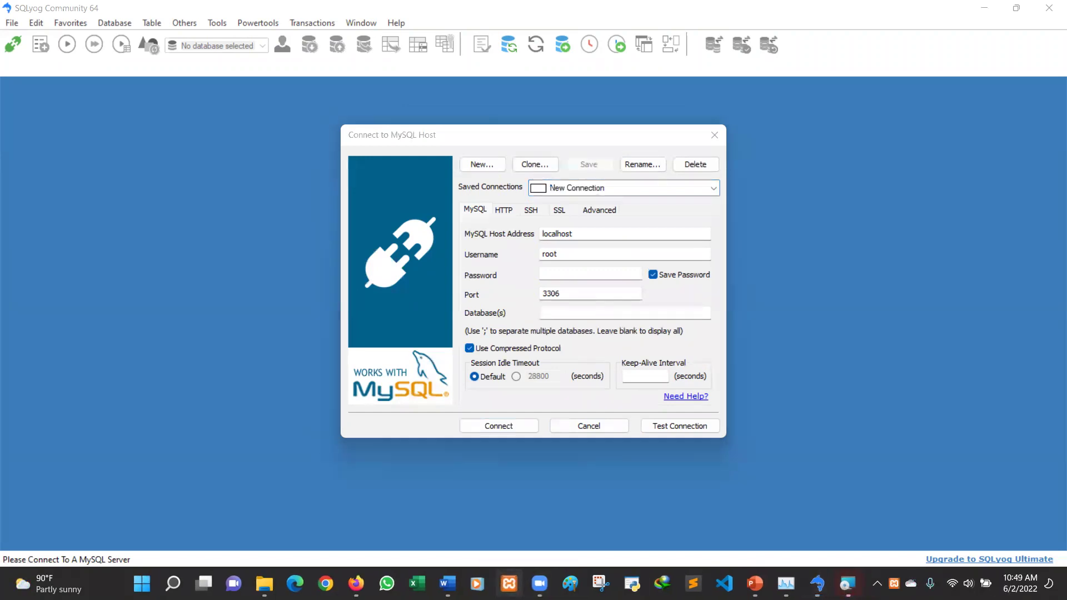
pyautogui.click(250, 83)
pyautogui.click(253, 98)
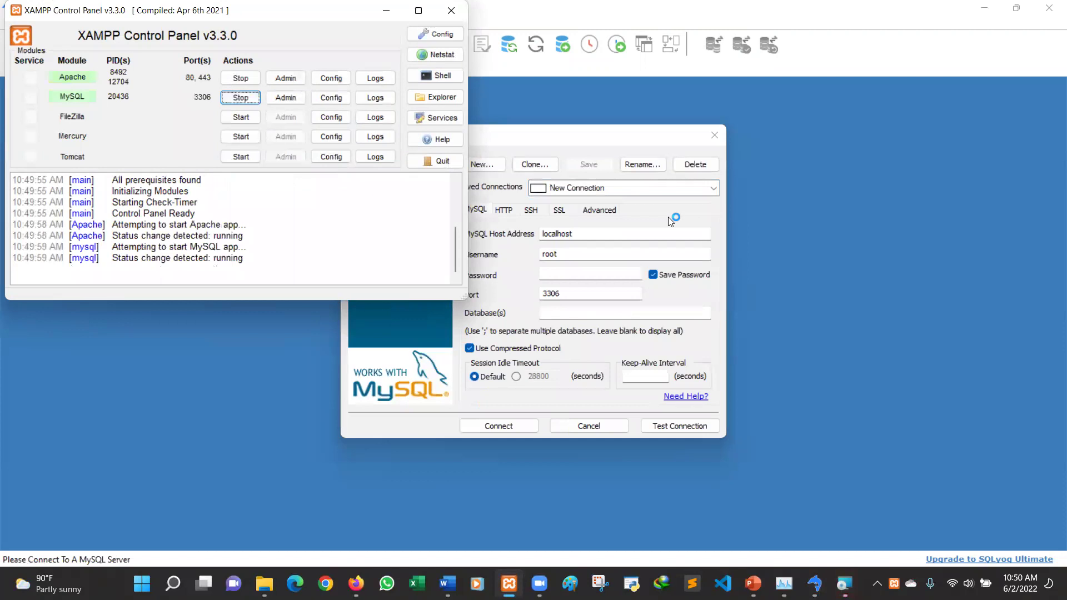
# Step: Test the saved SQLyog connection to localhost as root on port 3306 and connect with it
pyautogui.click(697, 428)
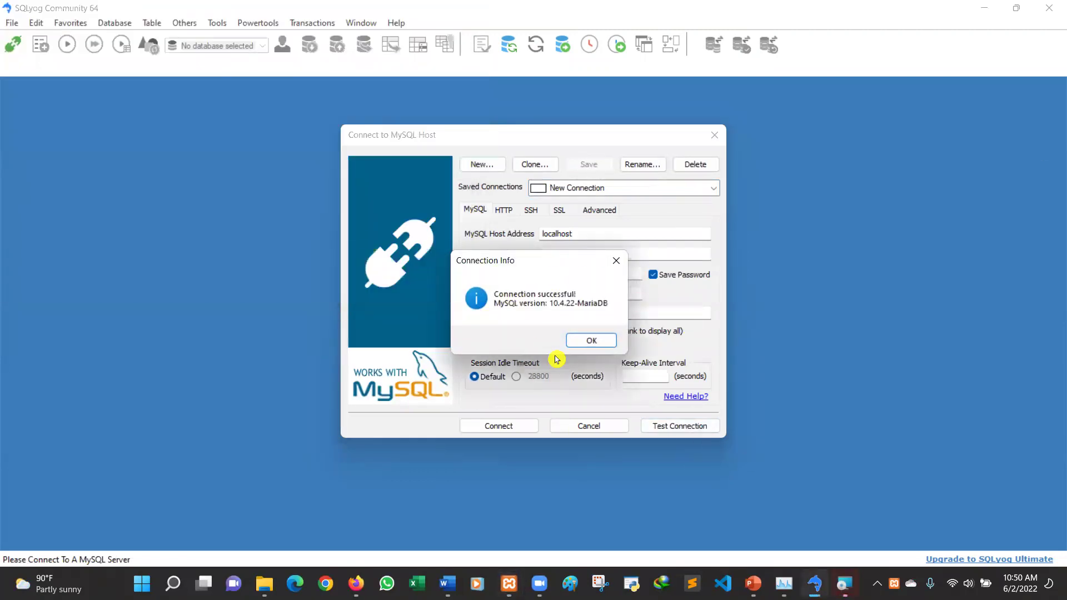
pyautogui.click(588, 343)
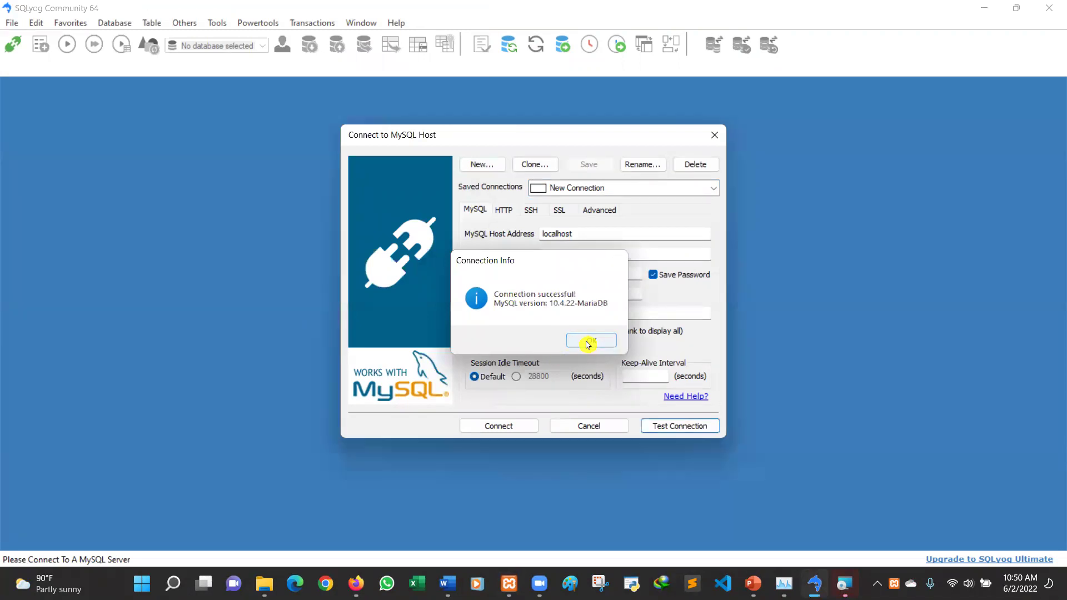
pyautogui.click(503, 426)
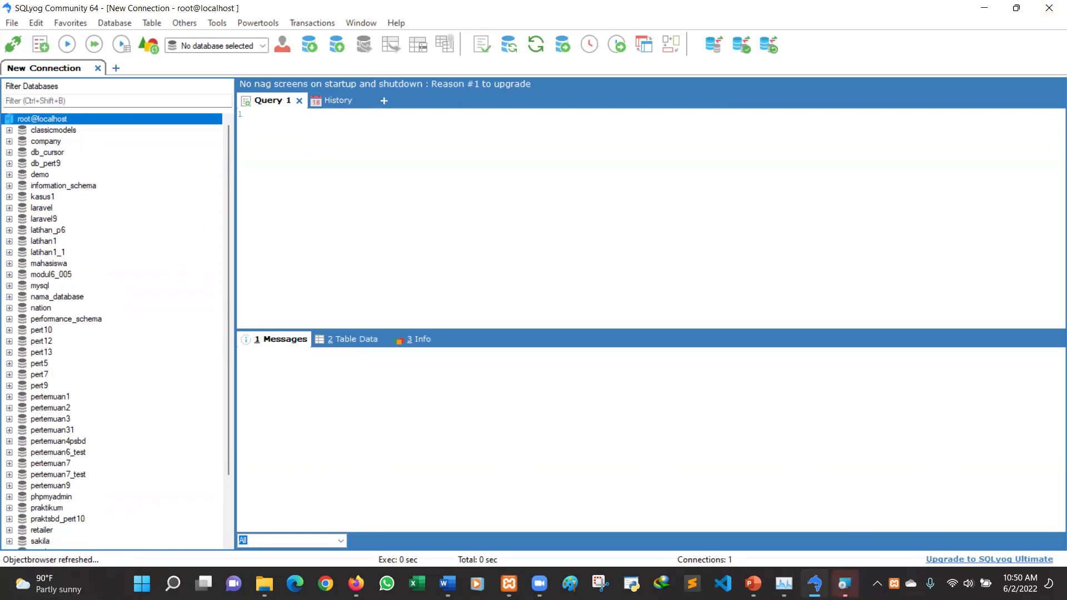
# Step: Finish the MySQL Workbench setup so the program launches, and minimize its window to return to SQLyog
pyautogui.click(845, 584)
pyautogui.click(602, 395)
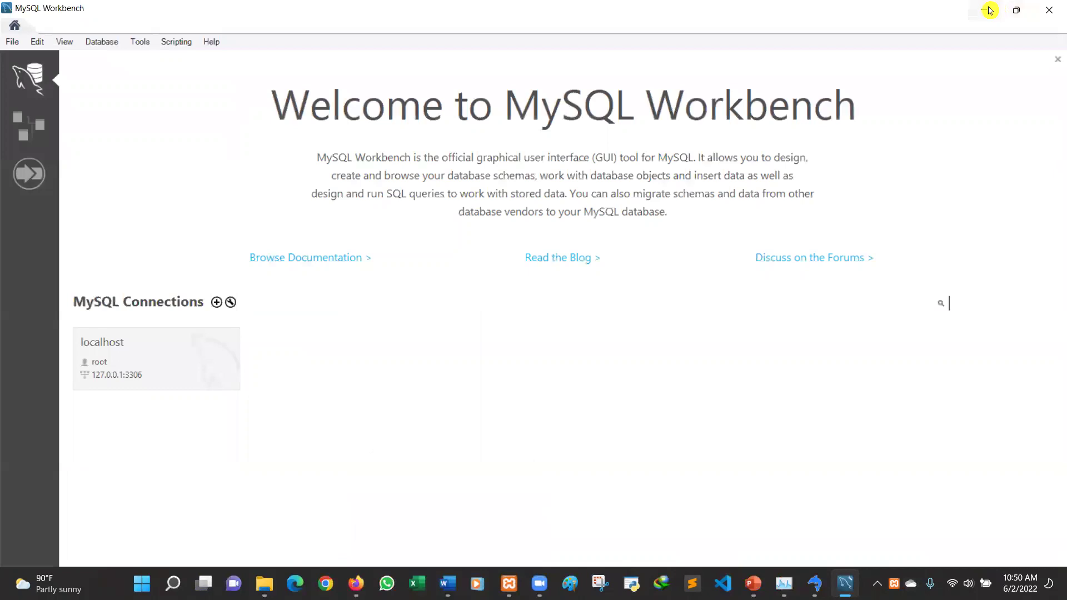
pyautogui.click(987, 7)
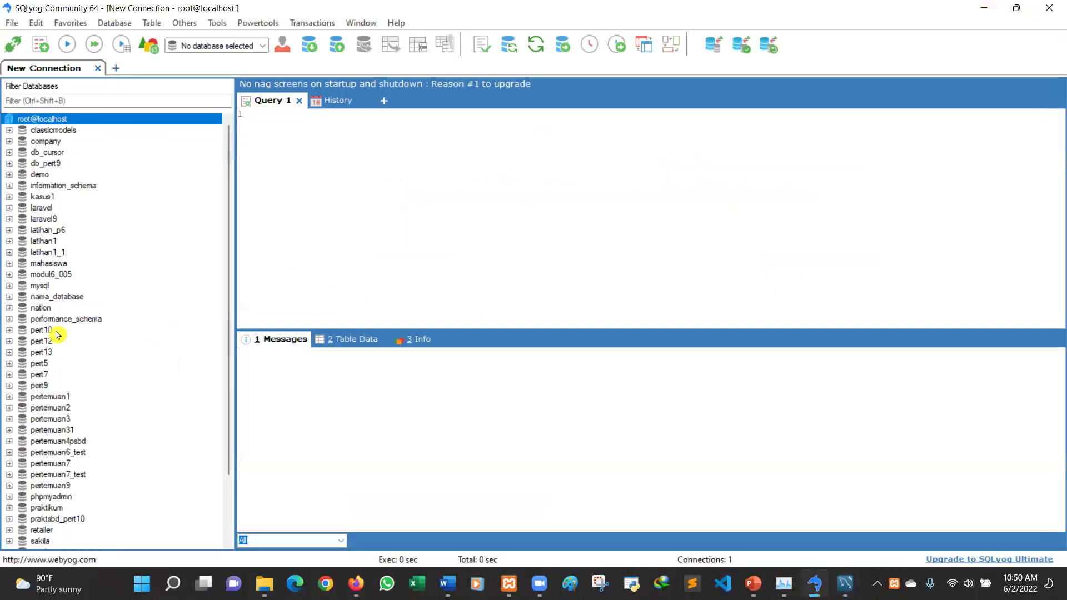
# Step: Expand the demo database's tables and open the data of the persons table
pyautogui.click(9, 175)
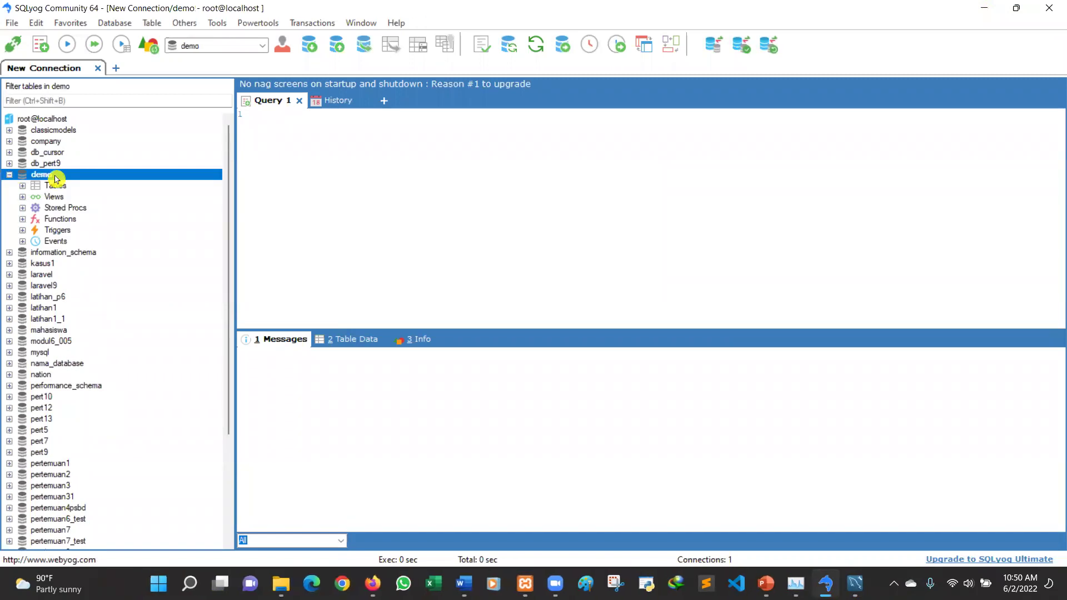
pyautogui.click(22, 186)
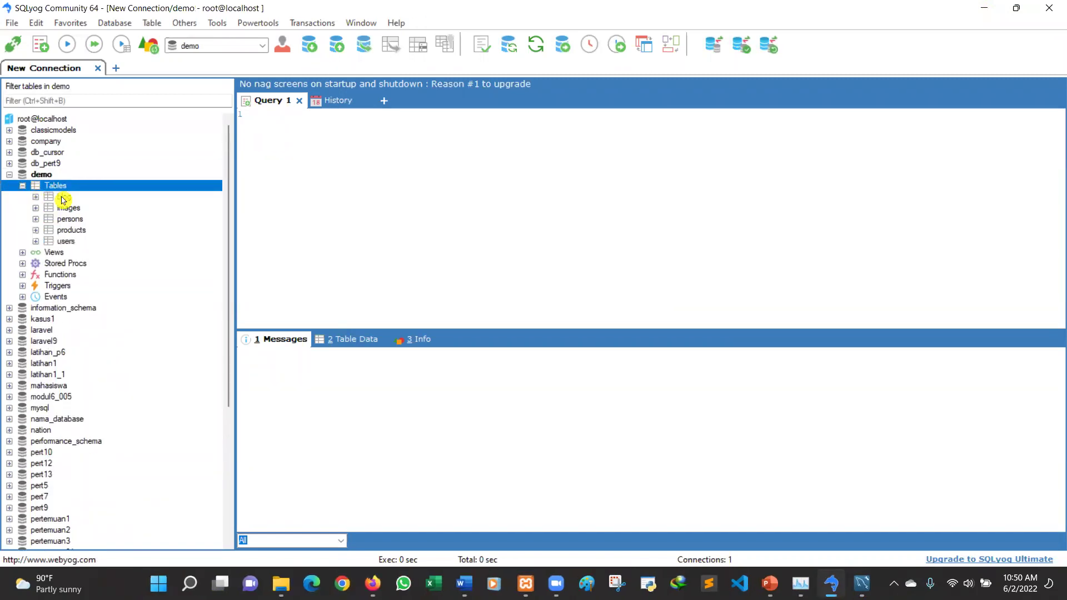
pyautogui.click(36, 219)
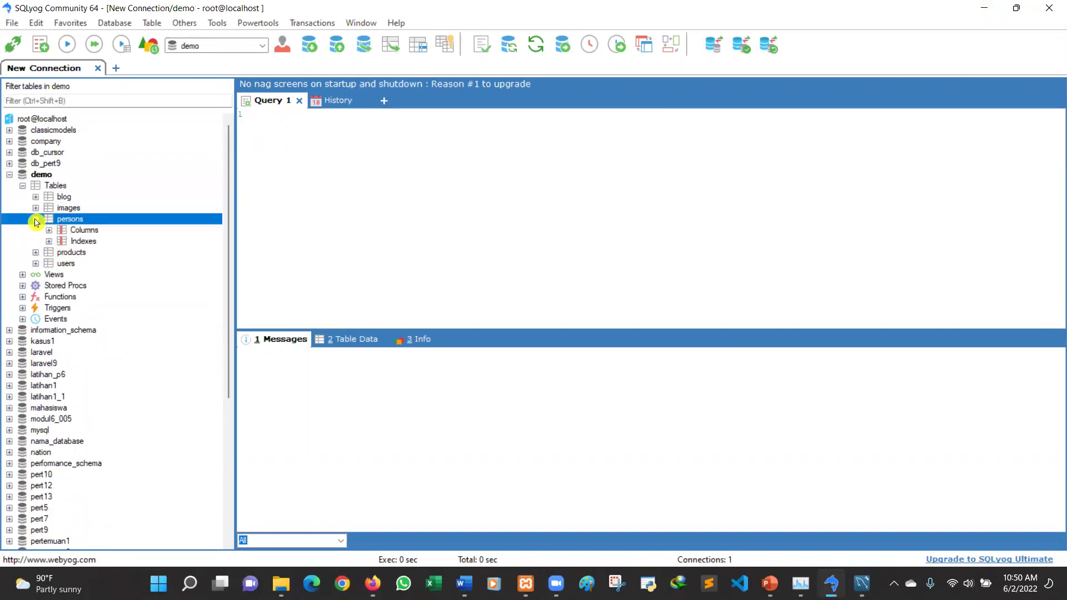
pyautogui.rightClick(67, 221)
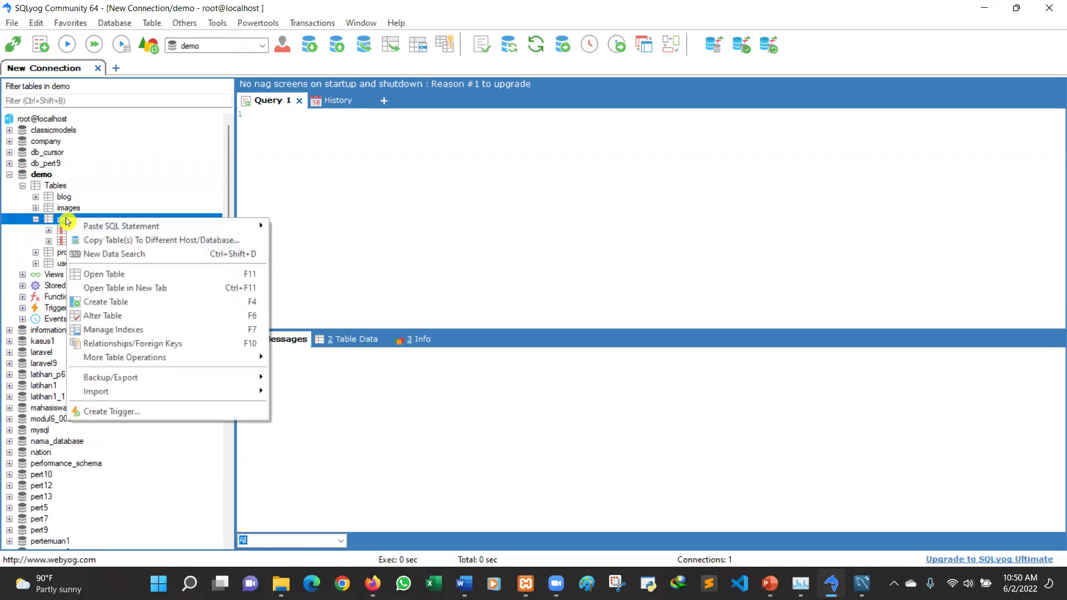
pyautogui.click(109, 274)
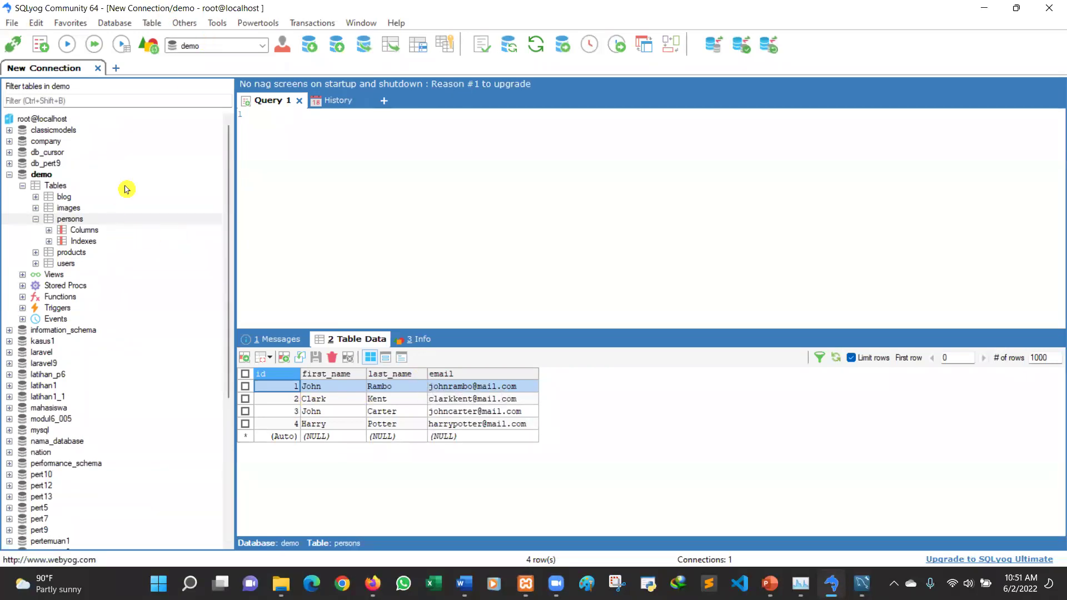
# Step: Export the persons table with all fields as HTML to laporan1.htm in Downloads, view the file in the browser and return to SQLyog
pyautogui.click(152, 23)
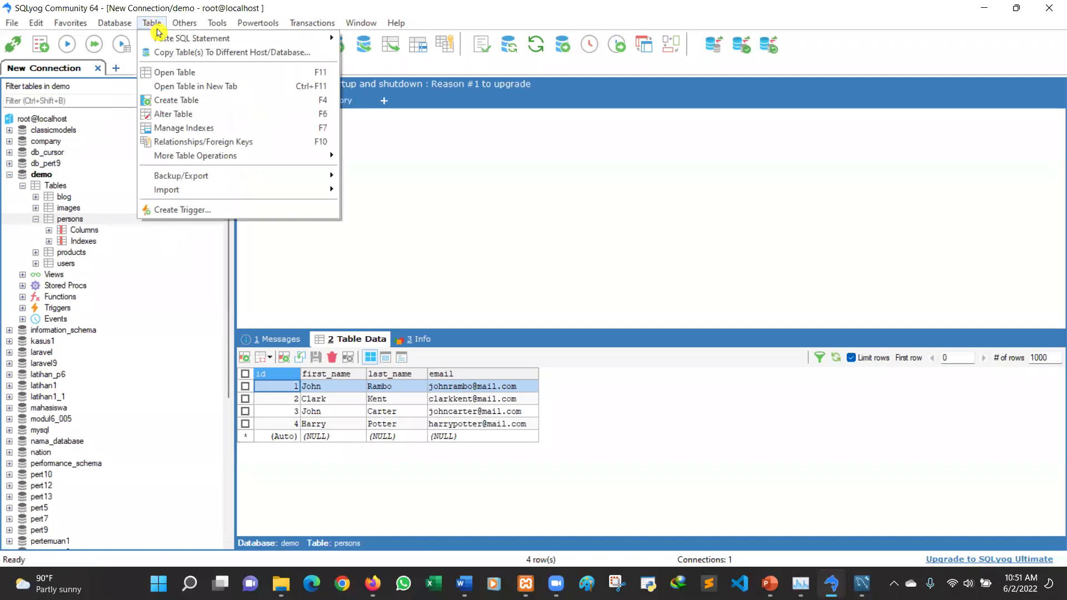
pyautogui.moveTo(210, 175)
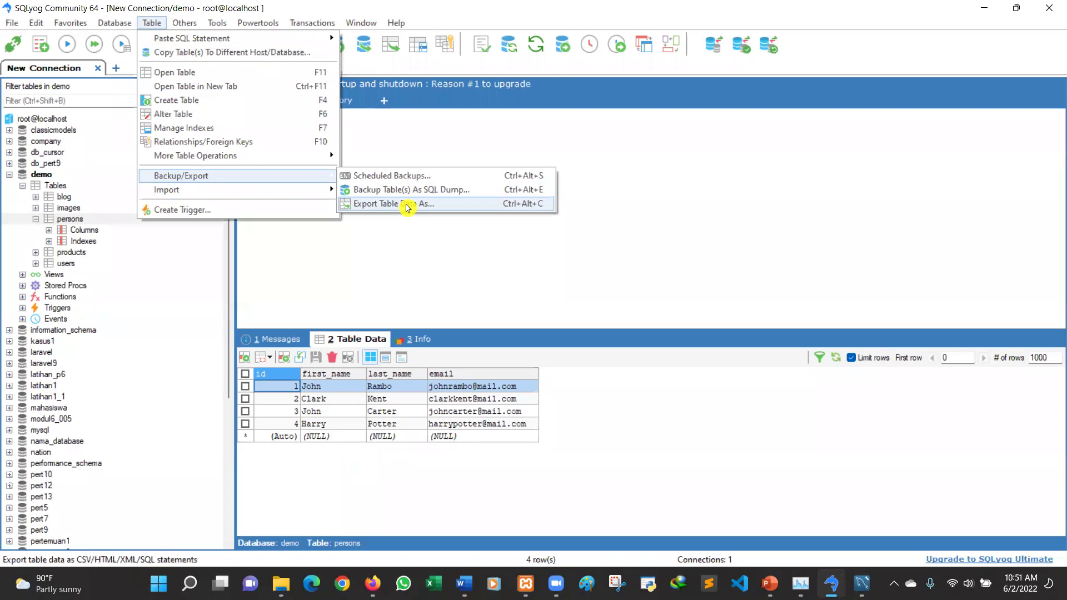
pyautogui.click(408, 207)
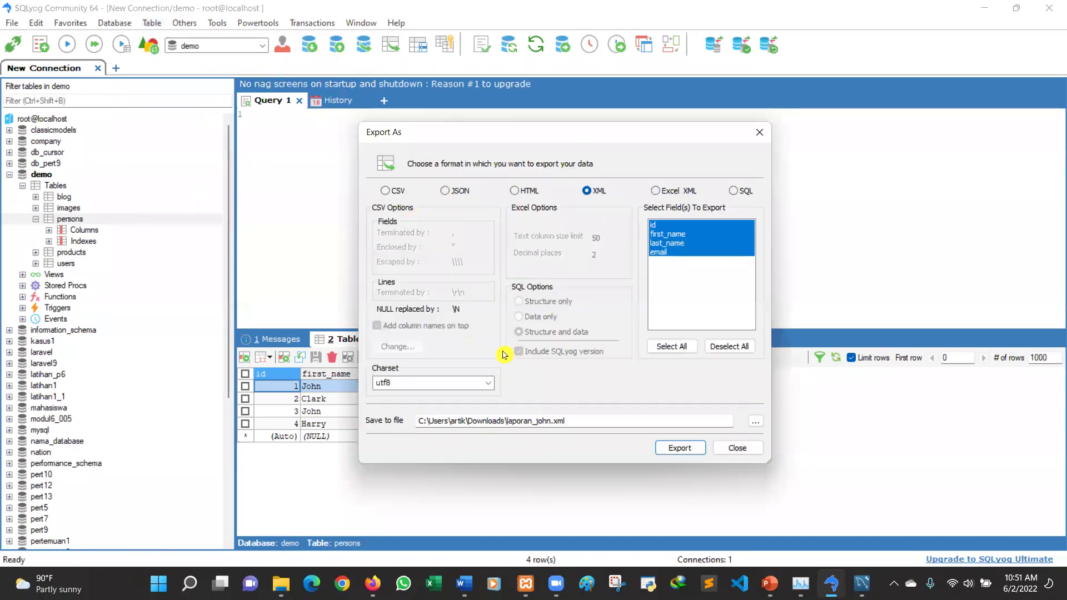
pyautogui.click(515, 192)
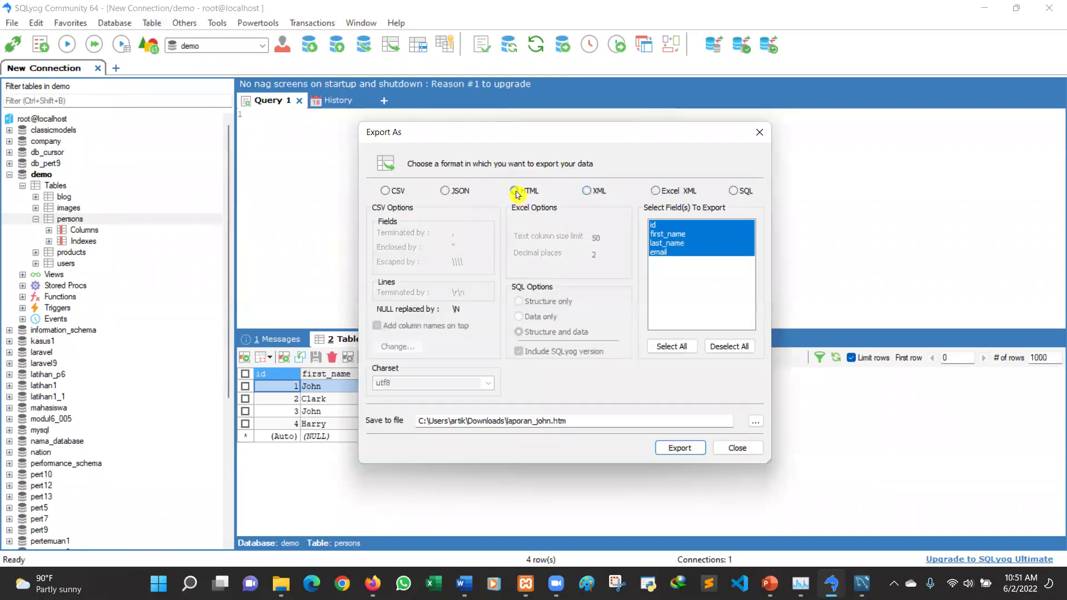
pyautogui.click(552, 423)
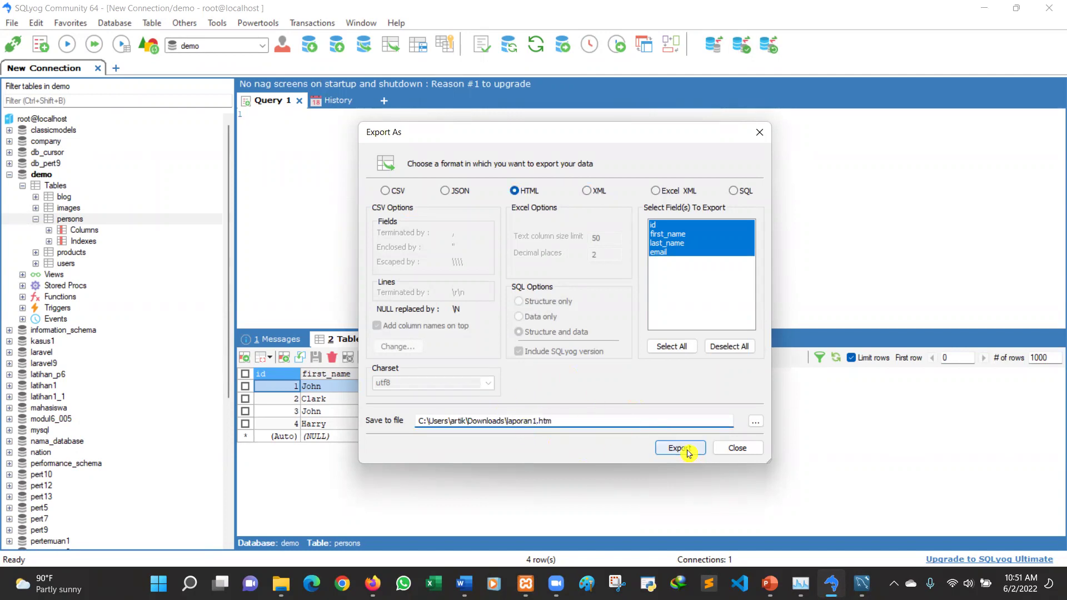
pyautogui.click(757, 422)
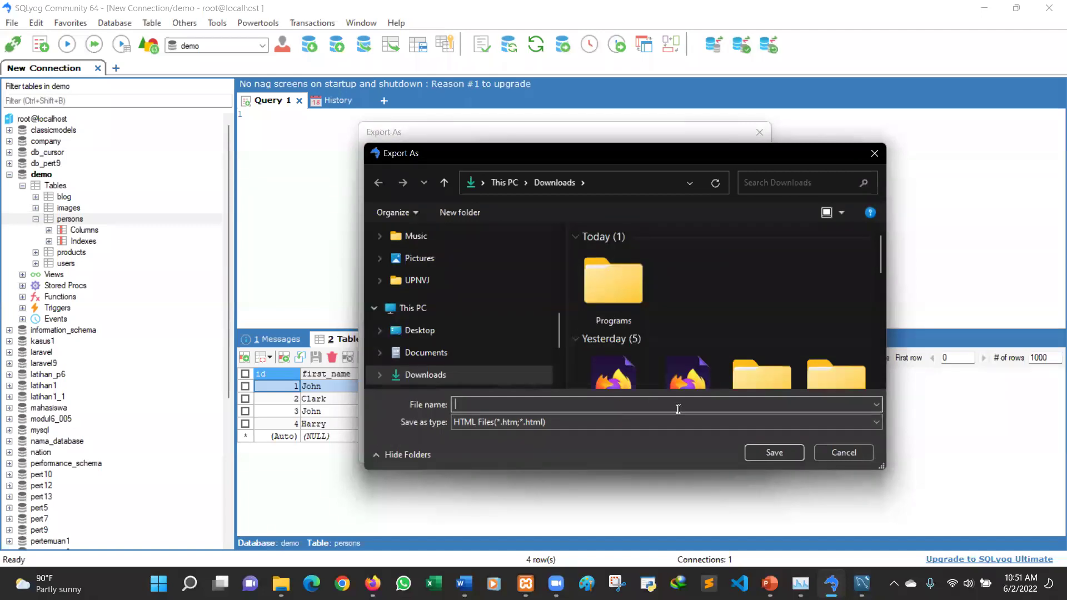
pyautogui.click(876, 154)
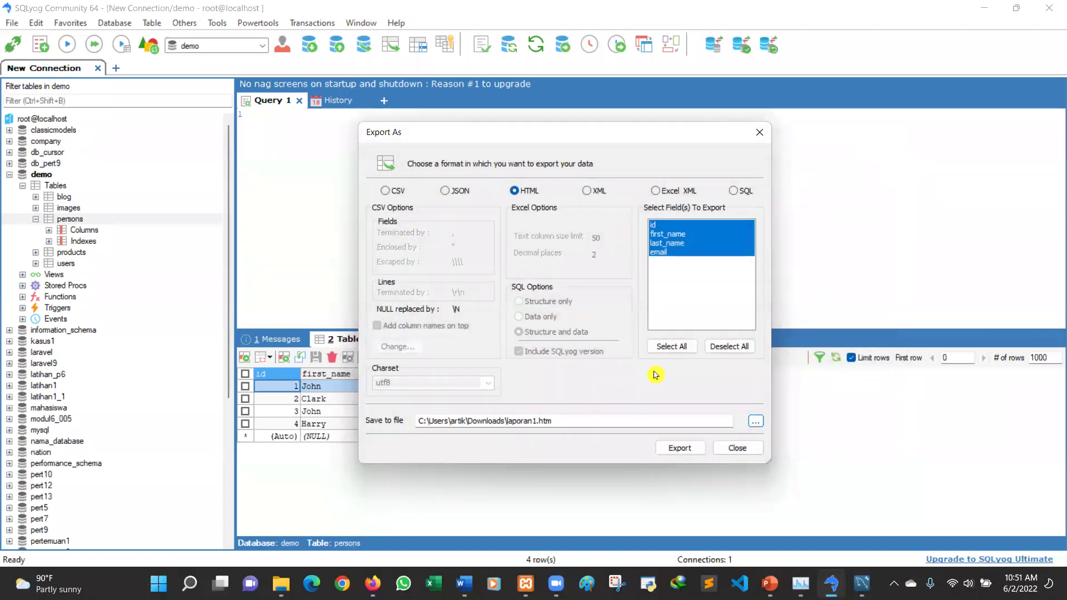
pyautogui.click(692, 449)
pyautogui.click(581, 341)
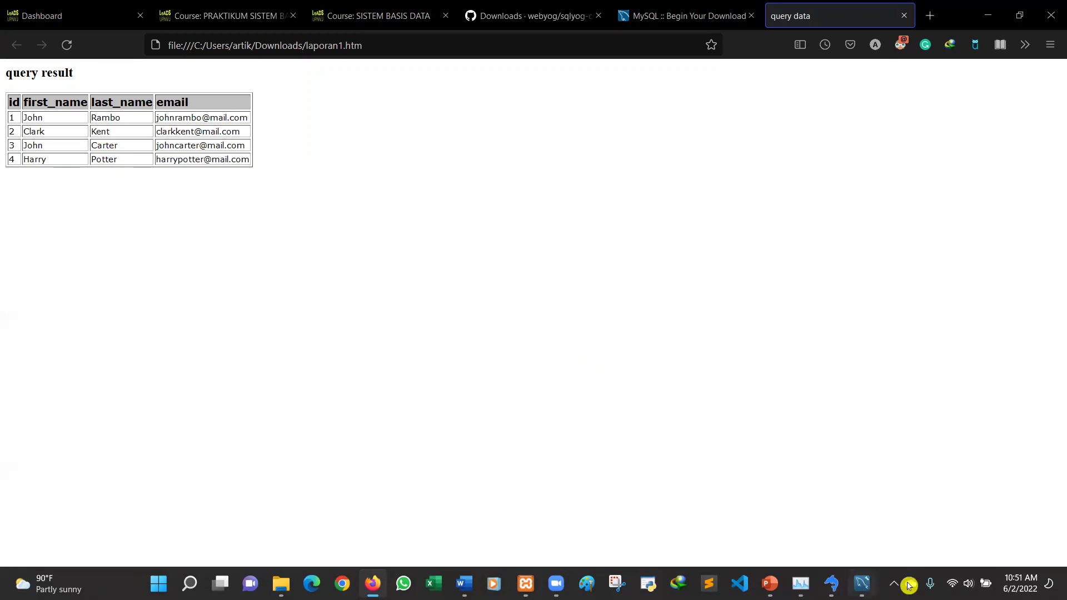
pyautogui.click(832, 583)
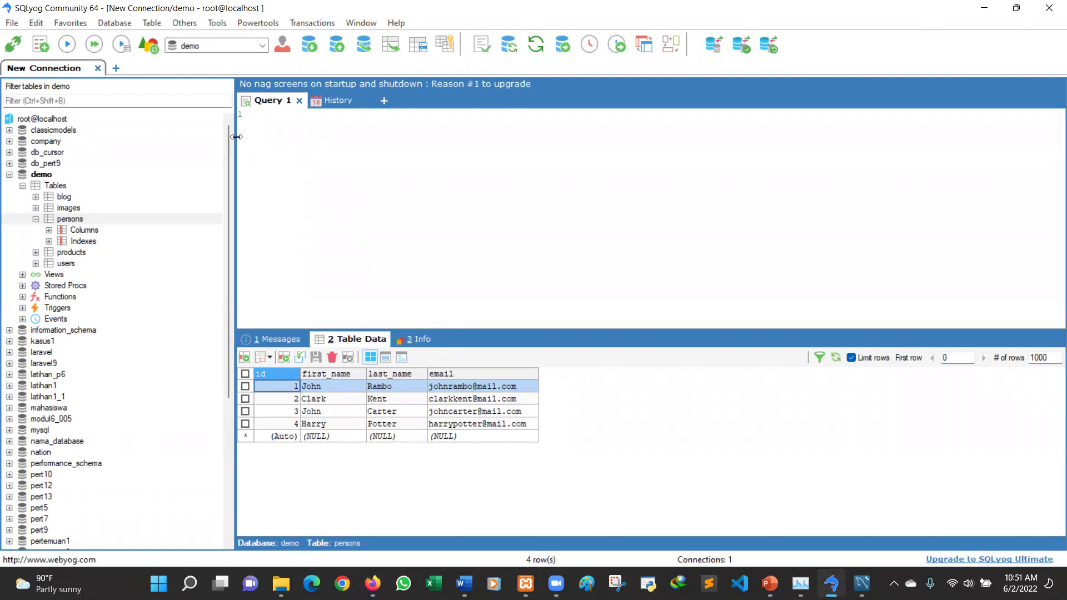
pyautogui.click(152, 22)
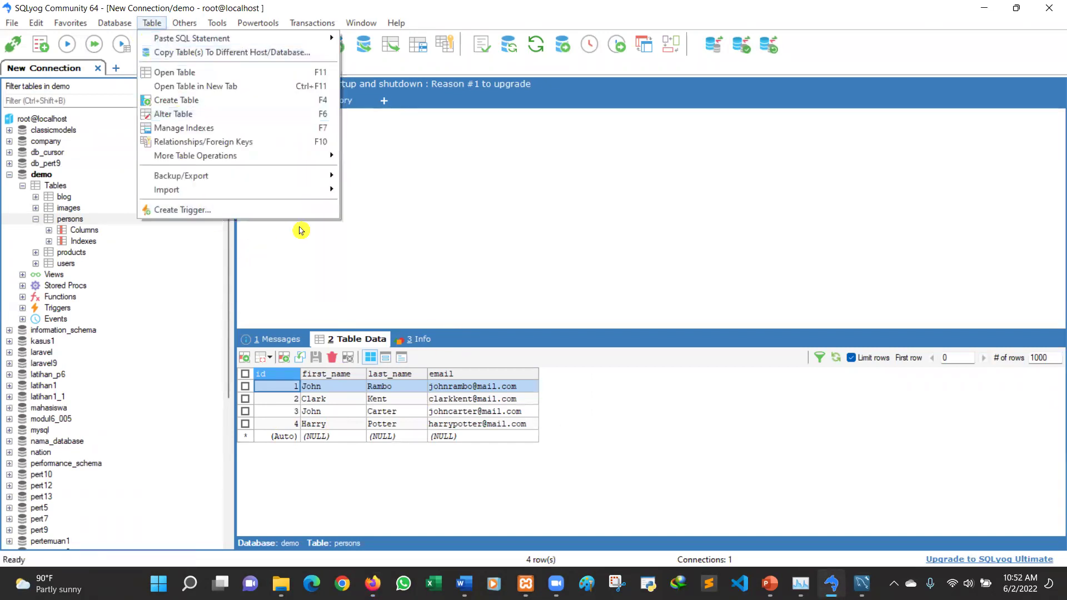
pyautogui.click(339, 270)
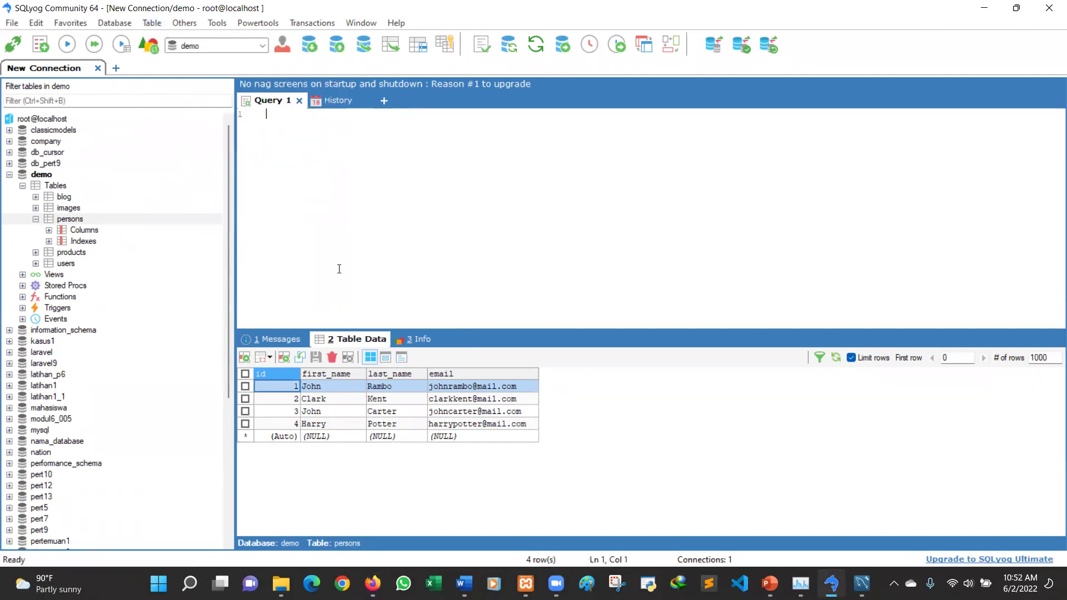
pyautogui.click(248, 357)
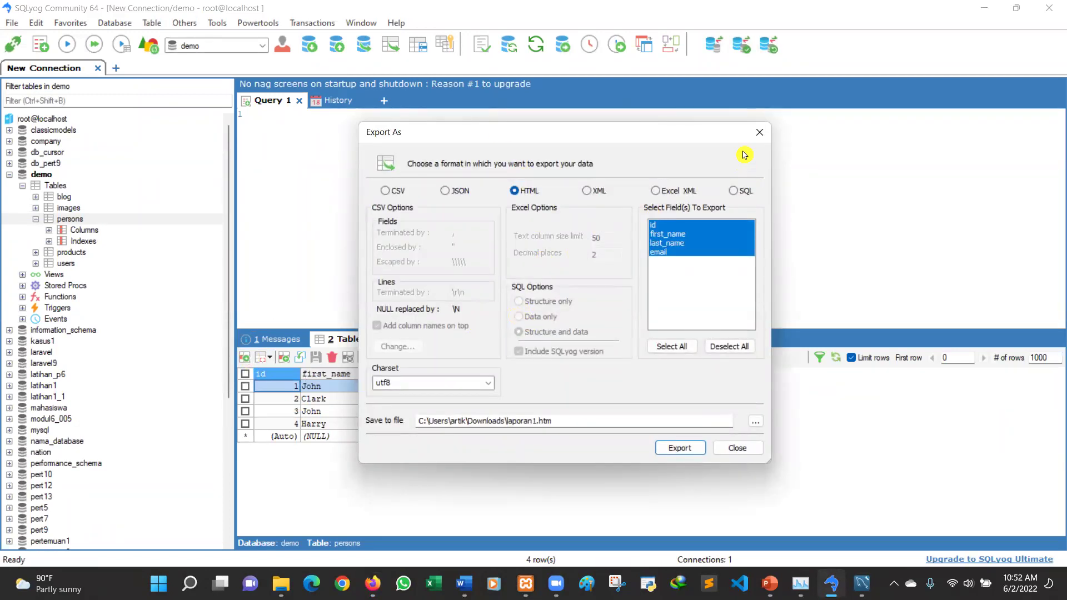
pyautogui.click(759, 132)
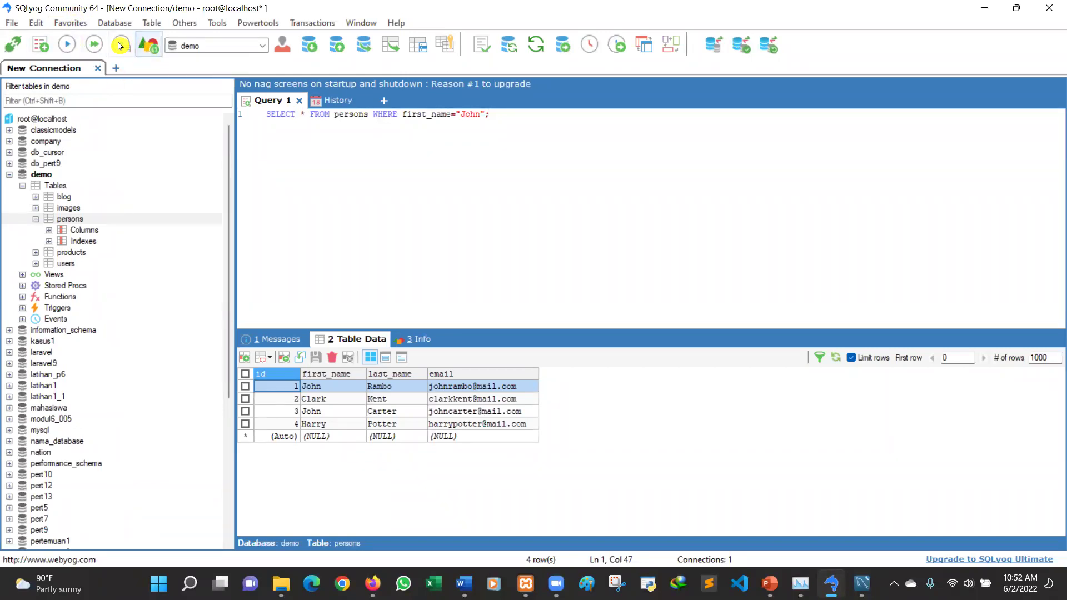
# Step: Run the query SELECT * FROM persons WHERE first_name="John"; on the demo database
pyautogui.click(67, 41)
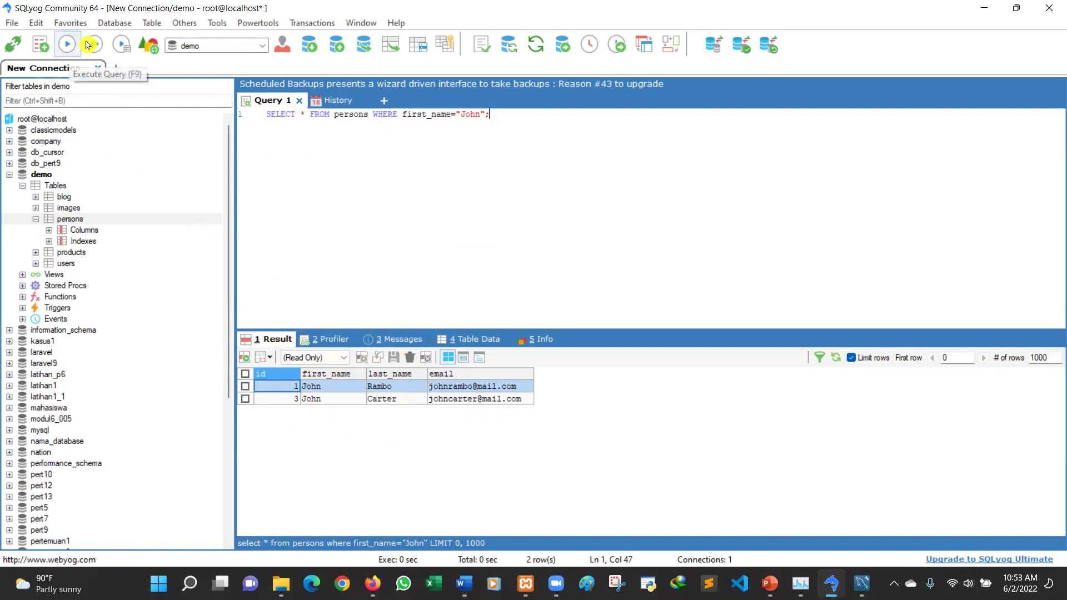
# Step: Try exporting the filtered rows with the Export Table Data command as HTML to laporan1_john.htm, and compare the file with laporan1.htm
pyautogui.click(152, 23)
pyautogui.moveTo(326, 173)
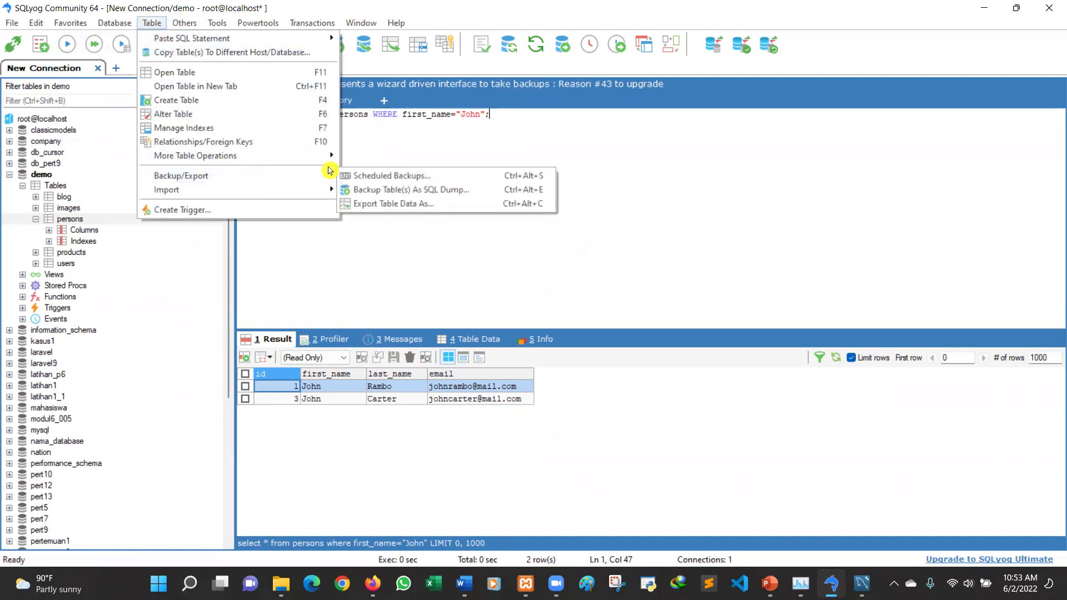
pyautogui.click(386, 204)
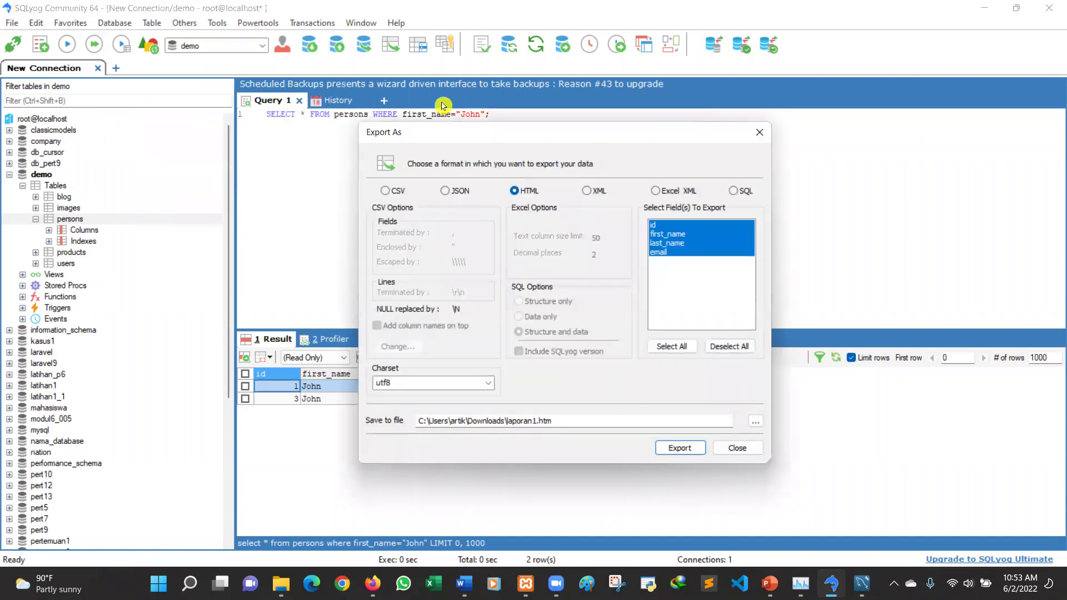
pyautogui.click(537, 422)
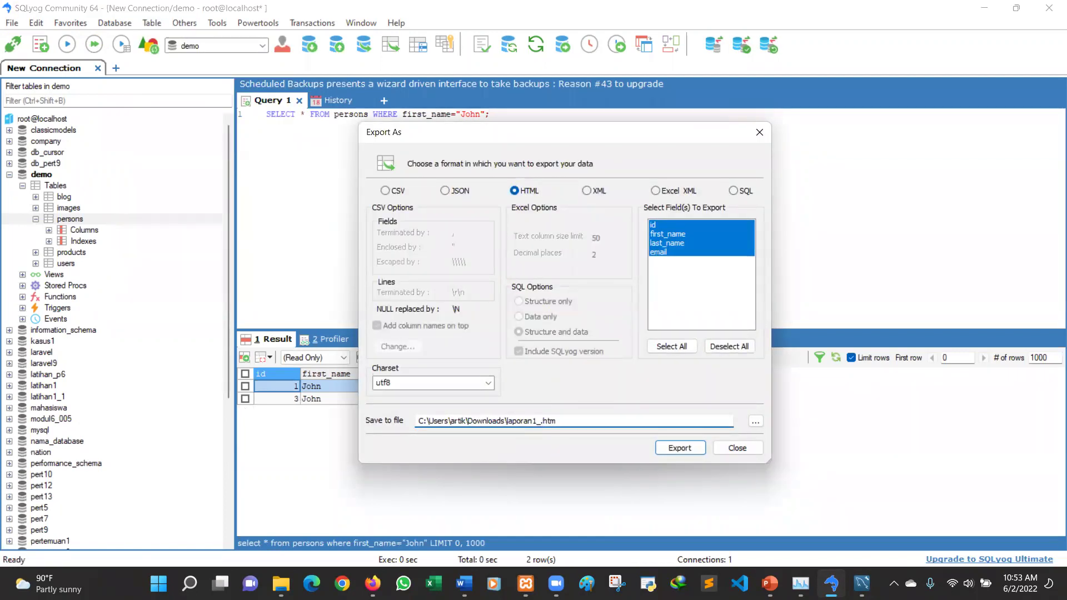
pyautogui.click(691, 448)
pyautogui.click(586, 340)
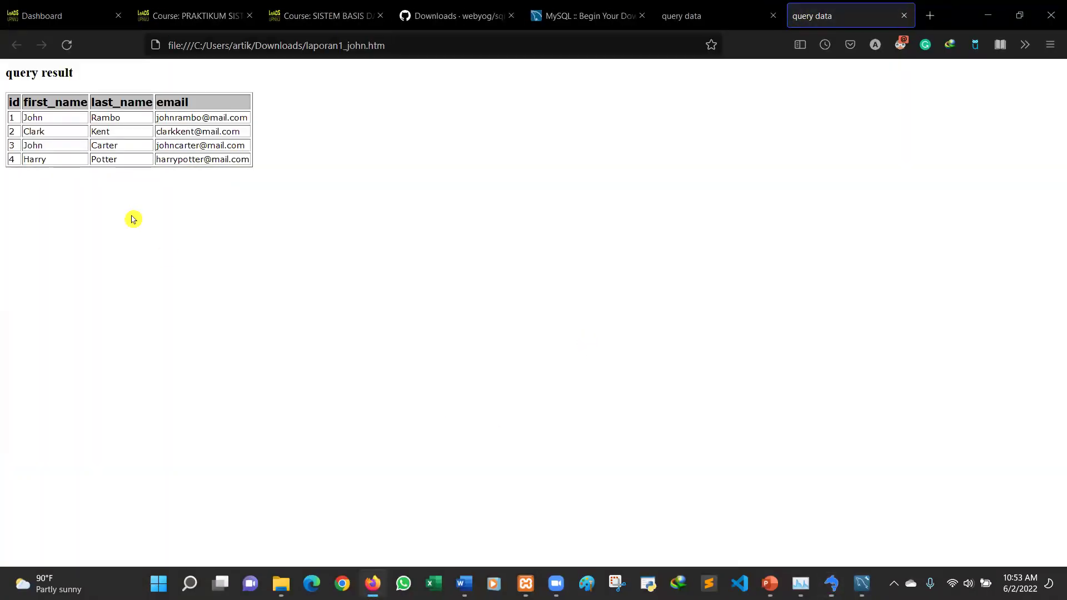
pyautogui.click(904, 16)
pyautogui.click(989, 15)
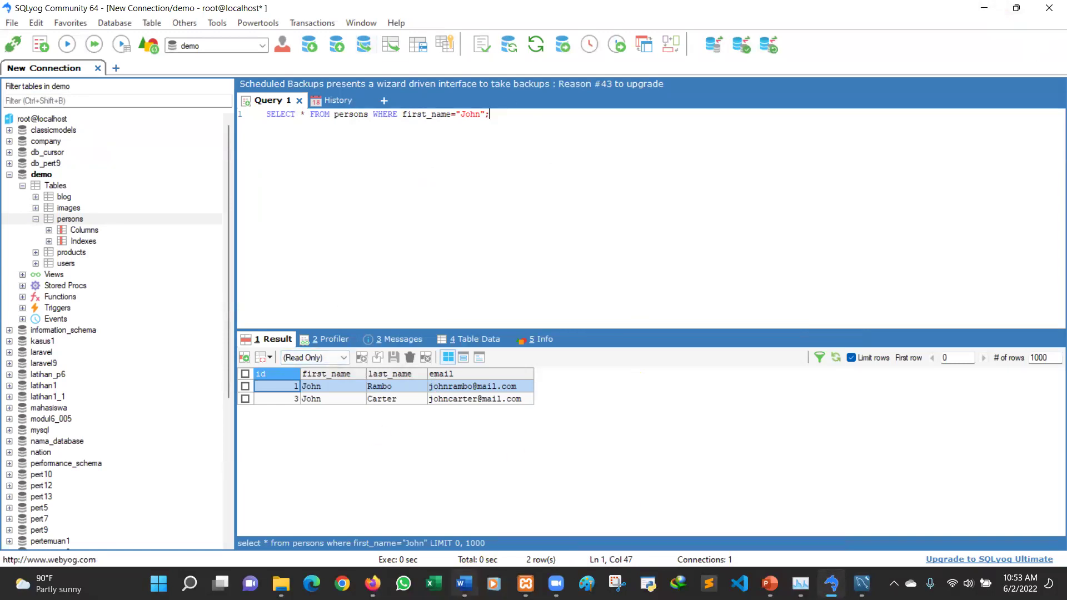
pyautogui.click(372, 584)
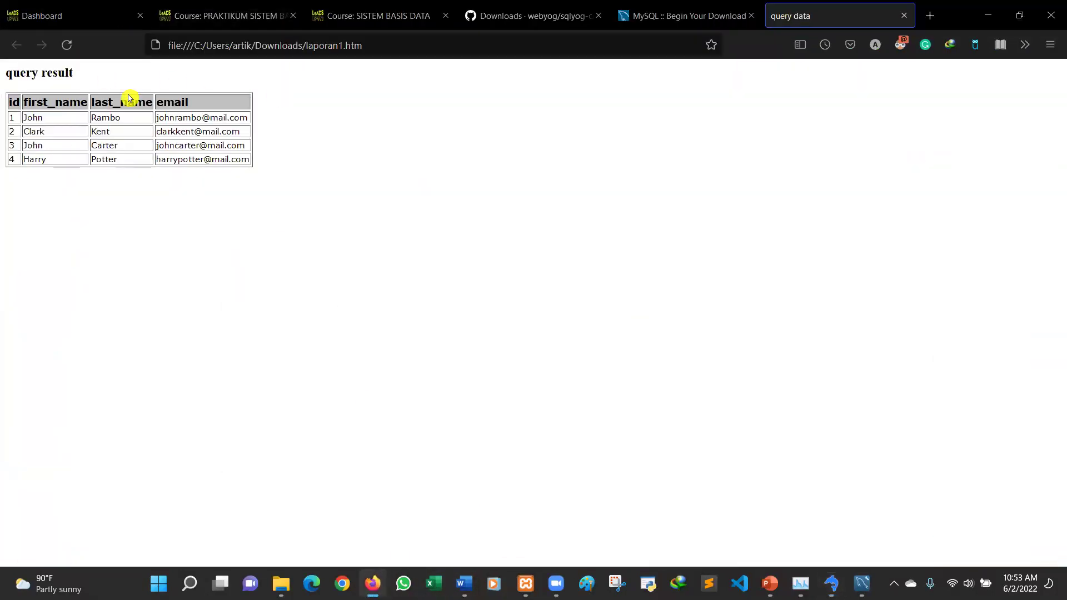
pyautogui.click(987, 15)
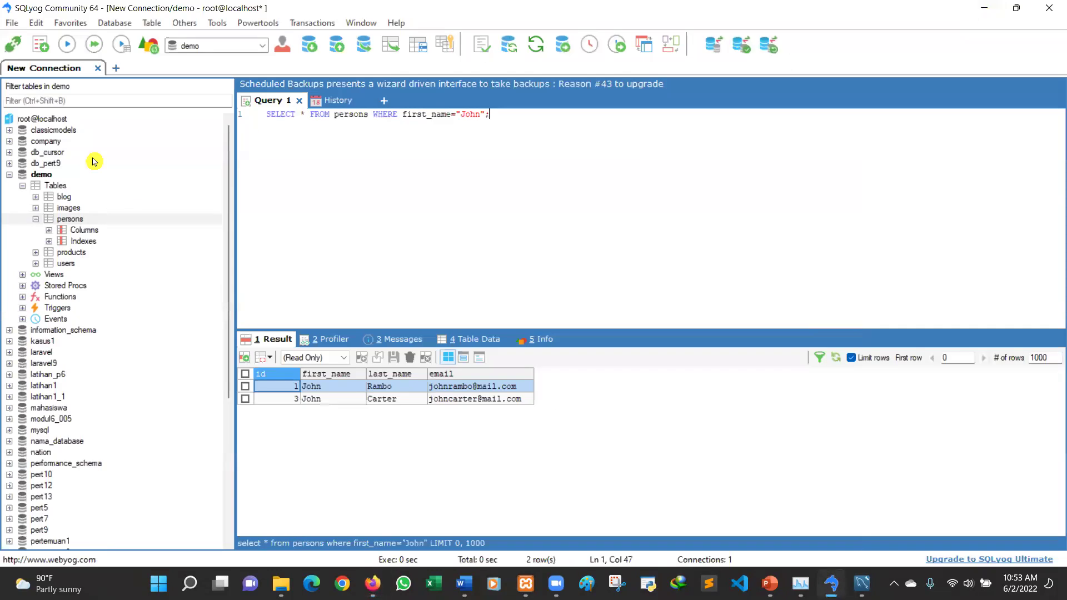
pyautogui.click(151, 23)
pyautogui.moveTo(290, 176)
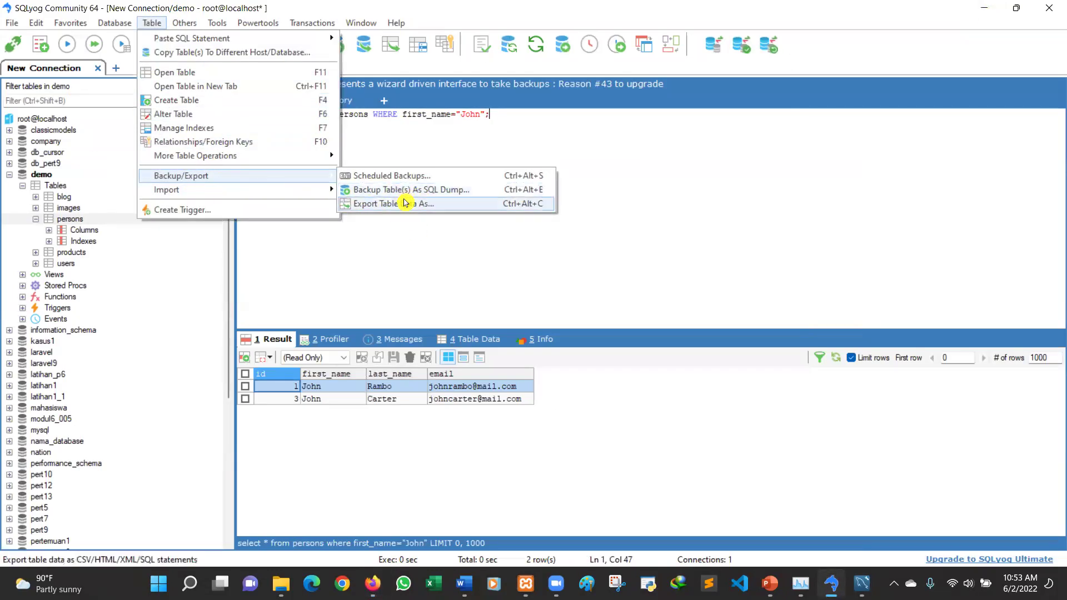
pyautogui.click(616, 414)
# Step: Export the query result set as HTML, overwriting laporan1_john.htm, view it in the browser and return to SQLyog
pyautogui.click(245, 359)
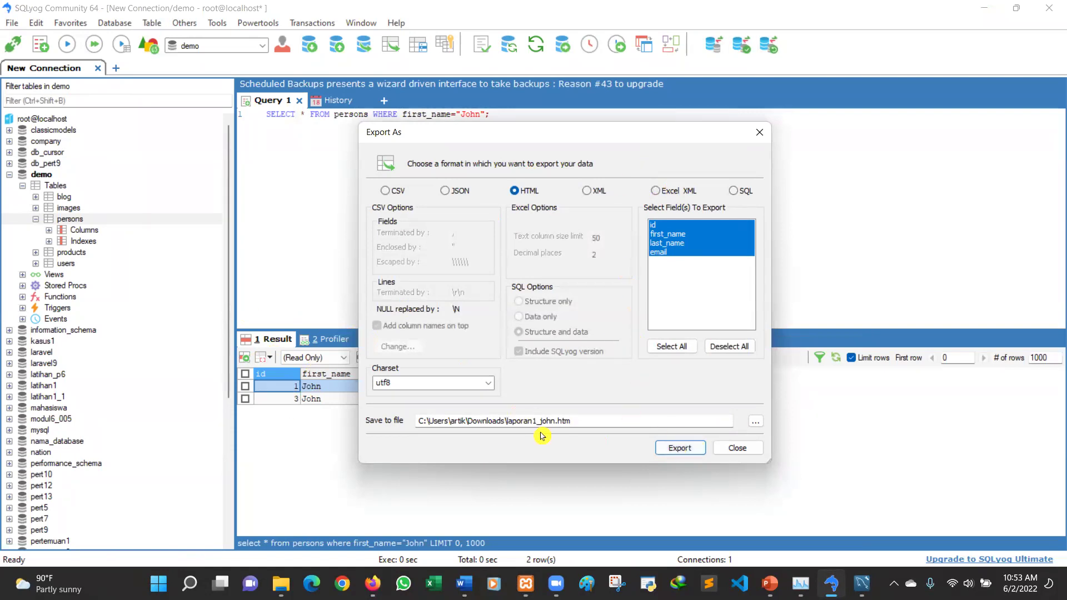
pyautogui.click(680, 448)
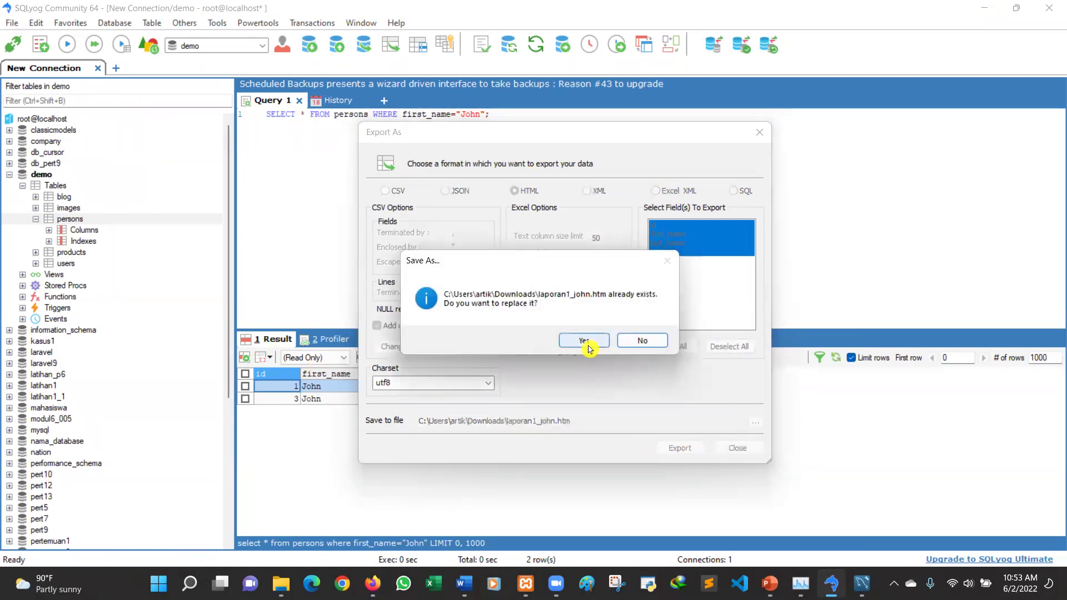
pyautogui.click(588, 345)
pyautogui.click(588, 341)
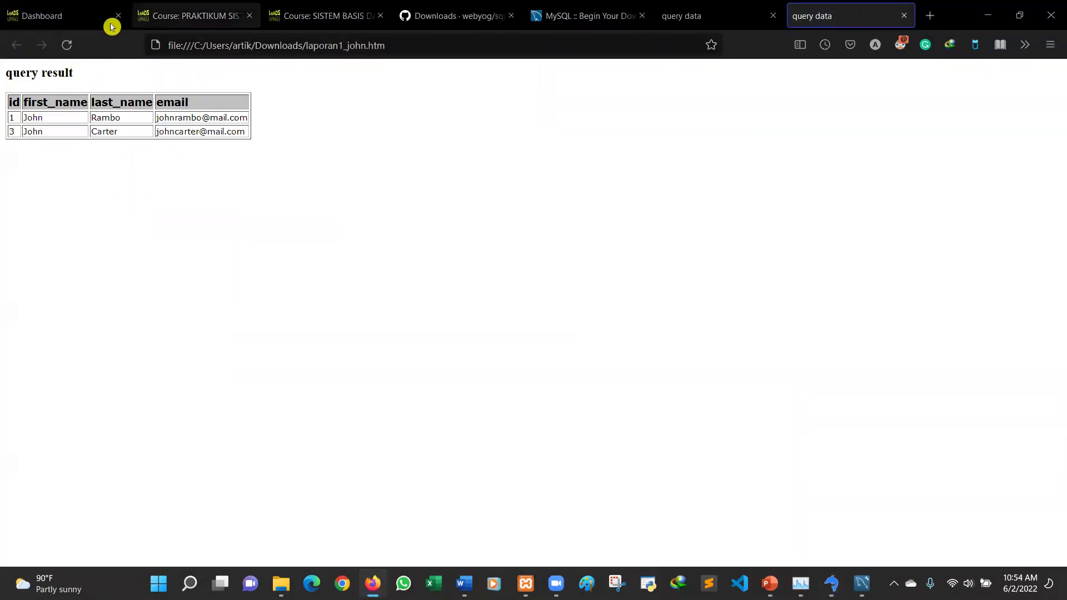
pyautogui.click(988, 15)
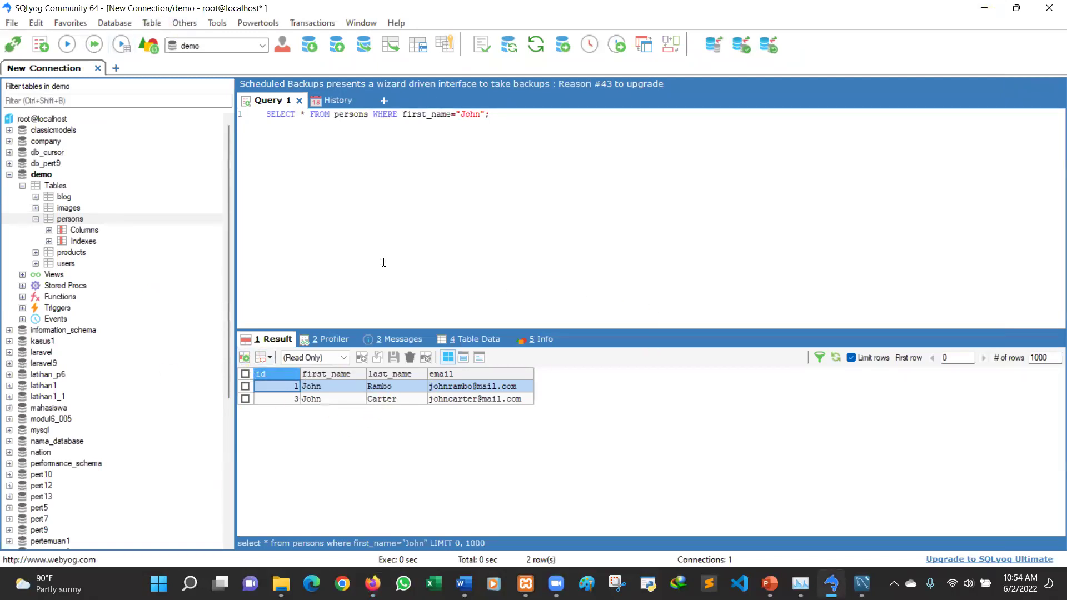
# Step: Export the query result as CSV to laporan1_john.csv, view the file in Notepad and close it
pyautogui.click(244, 358)
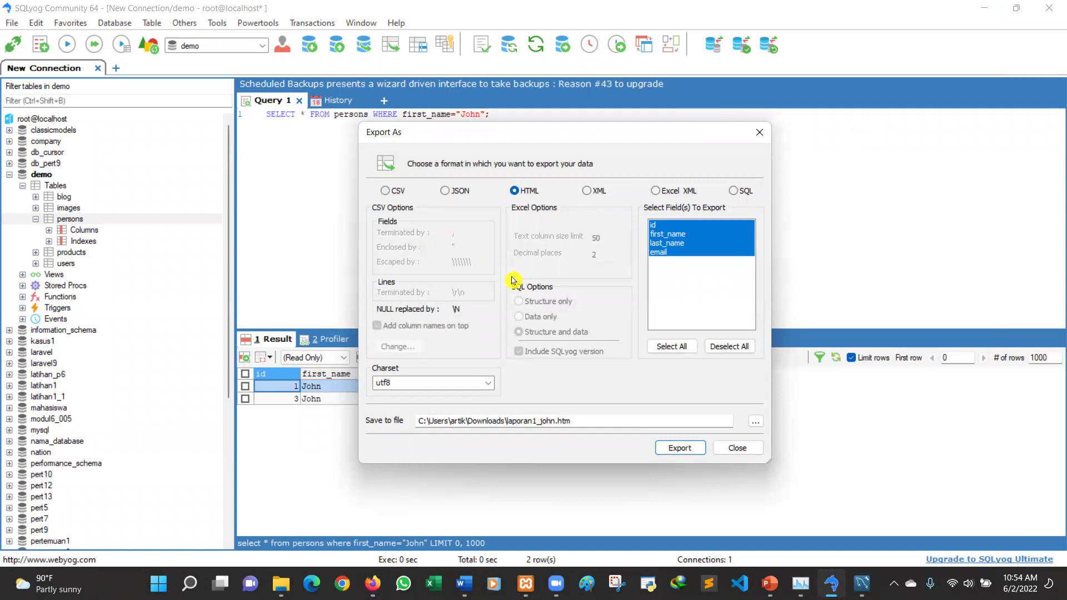
pyautogui.click(385, 191)
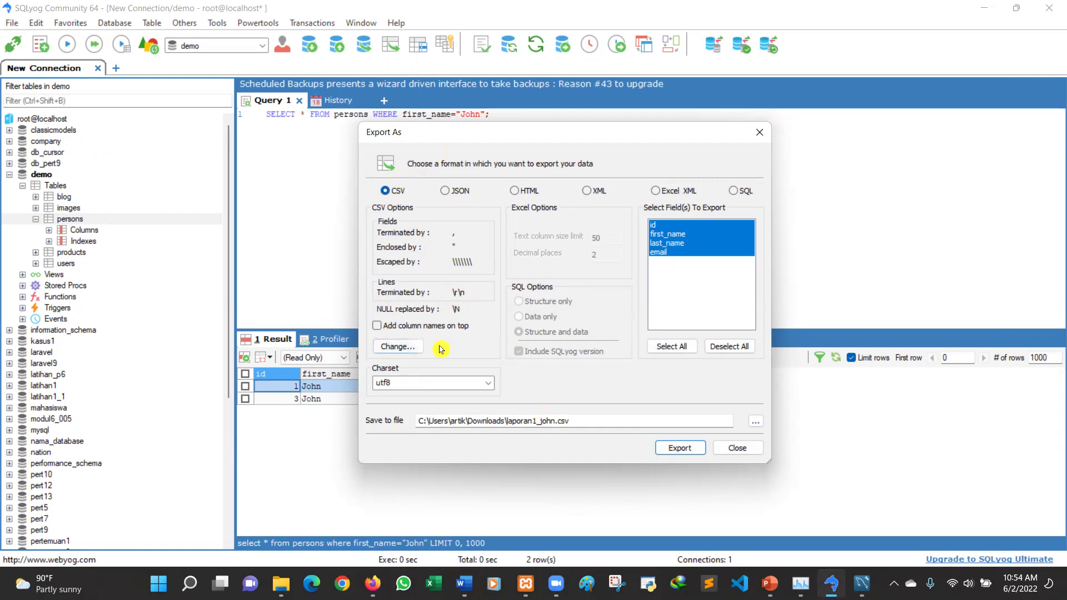
pyautogui.click(703, 451)
pyautogui.click(679, 448)
pyautogui.click(578, 340)
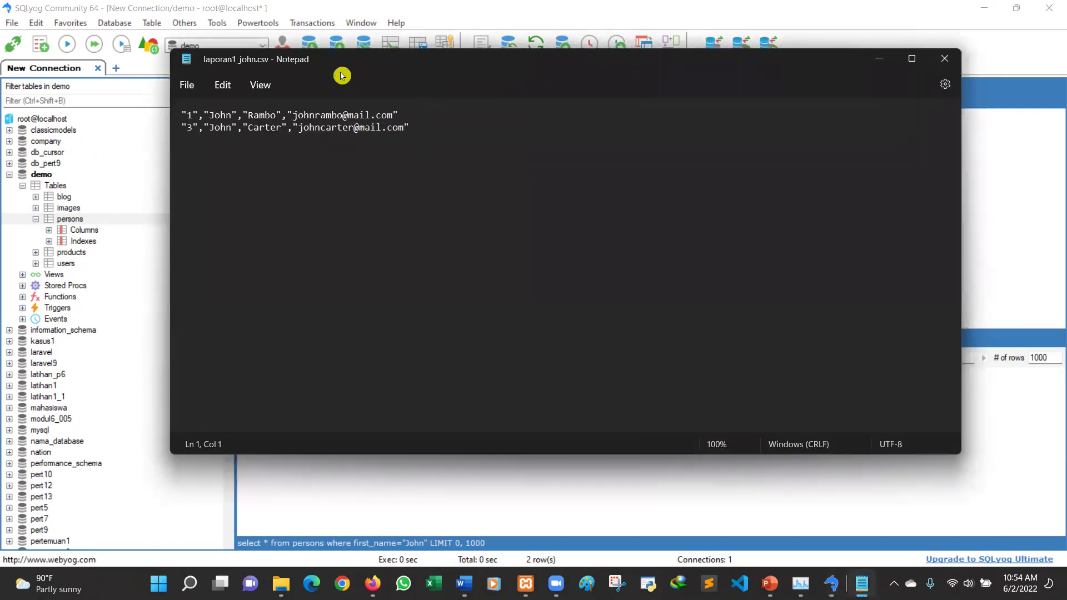
pyautogui.moveTo(342, 75); pyautogui.dragTo(398, 136)
pyautogui.click(1001, 119)
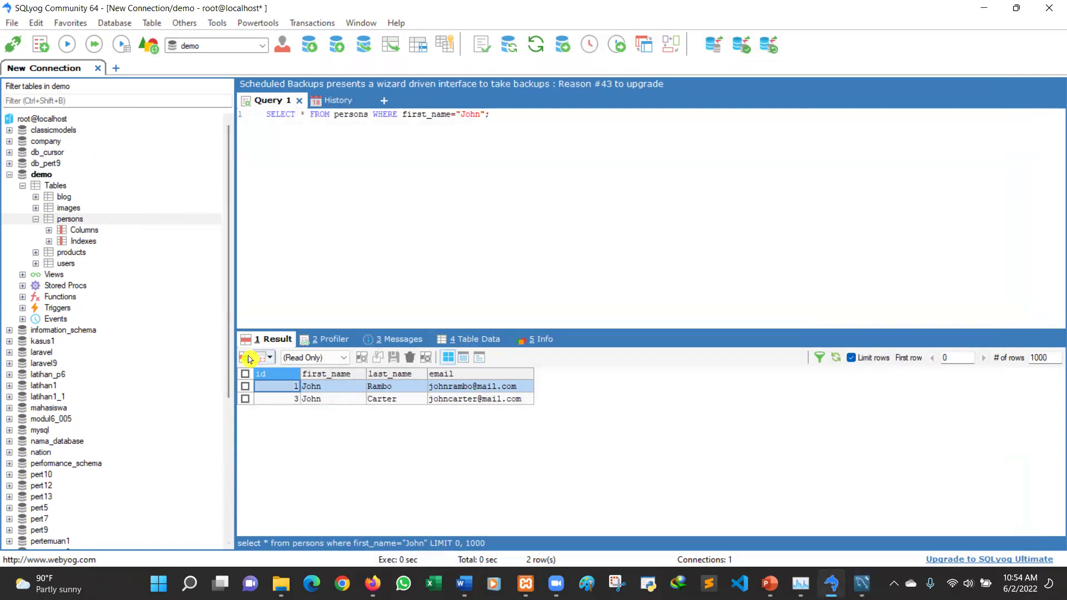
# Step: Configure the query result's CSV export with field termination, field enclosure and NULL value replacement turned off
pyautogui.click(248, 358)
pyautogui.click(398, 346)
pyautogui.click(463, 299)
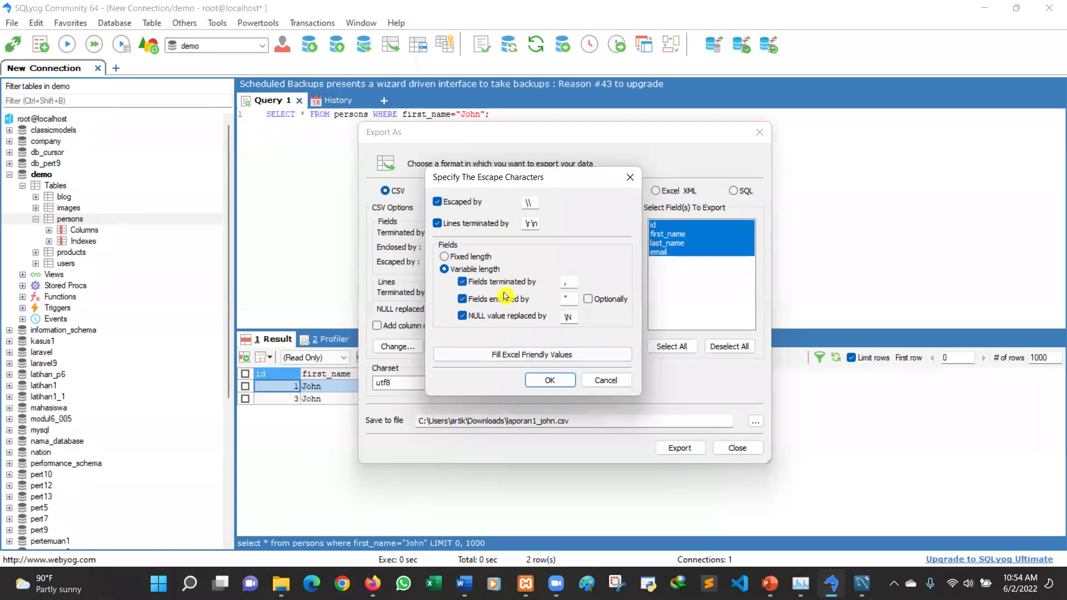
pyautogui.click(463, 282)
pyautogui.click(463, 299)
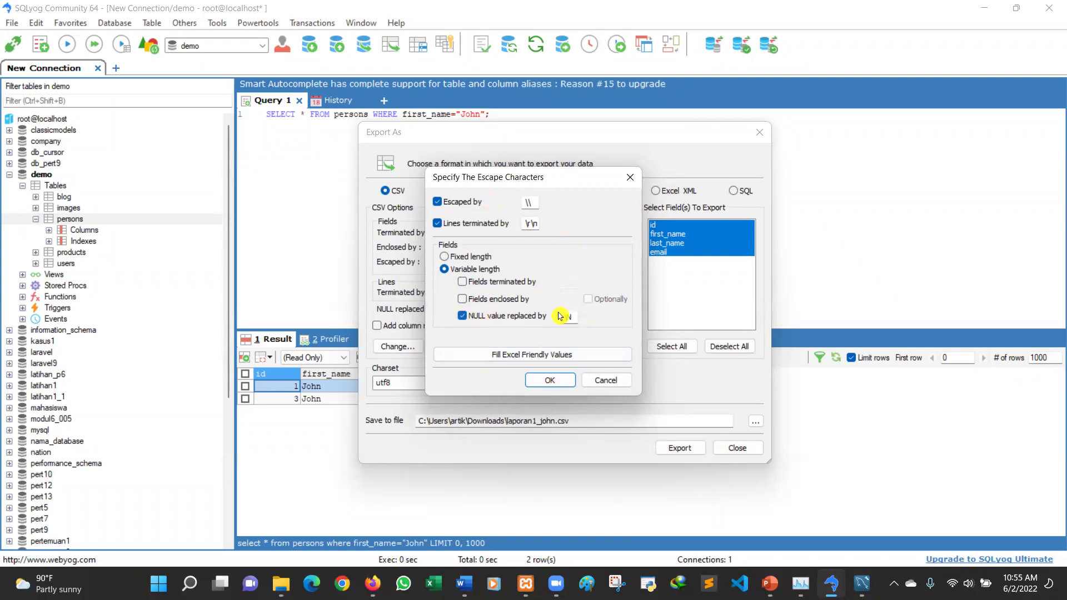
pyautogui.click(462, 315)
pyautogui.click(573, 384)
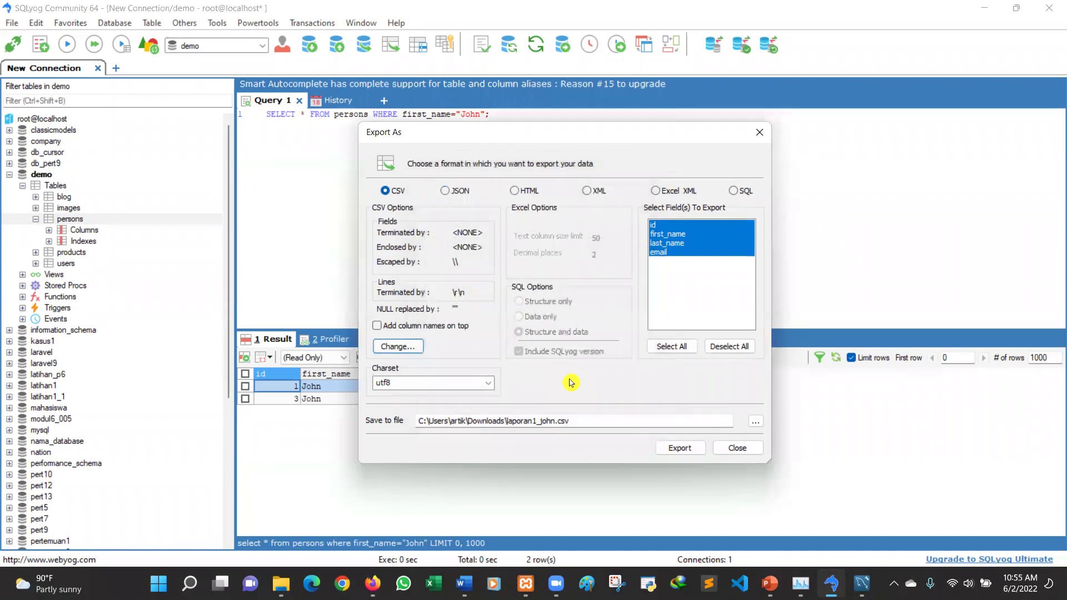
# Step: Export the result set without separators, overwriting laporan1_john.csv, view the file in Notepad and close it
pyautogui.click(677, 451)
pyautogui.click(591, 341)
pyautogui.click(582, 341)
pyautogui.click(579, 341)
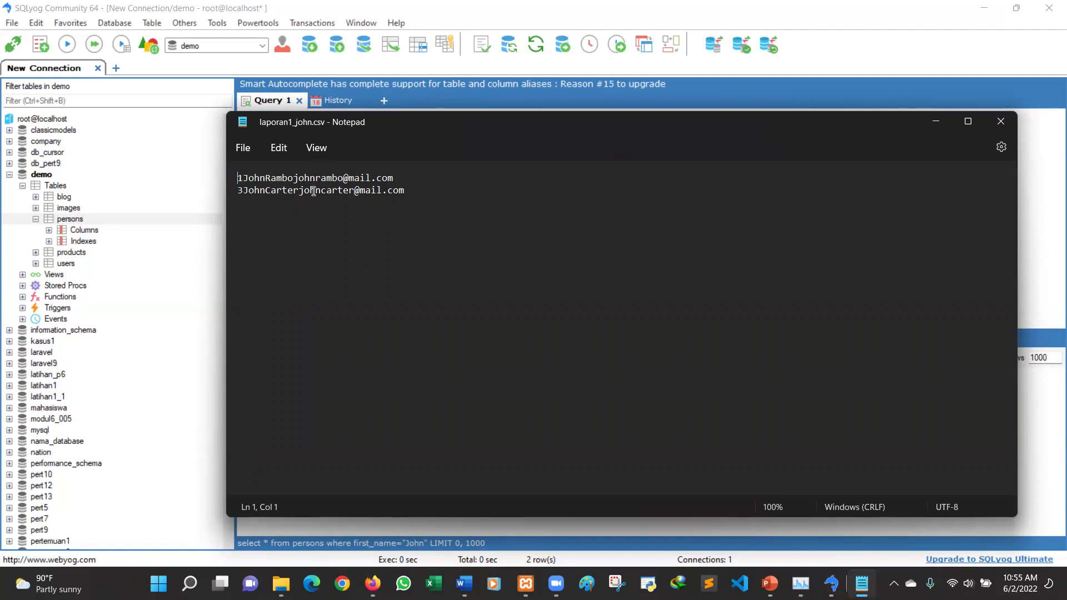
pyautogui.hotkey('alt', 'F4')
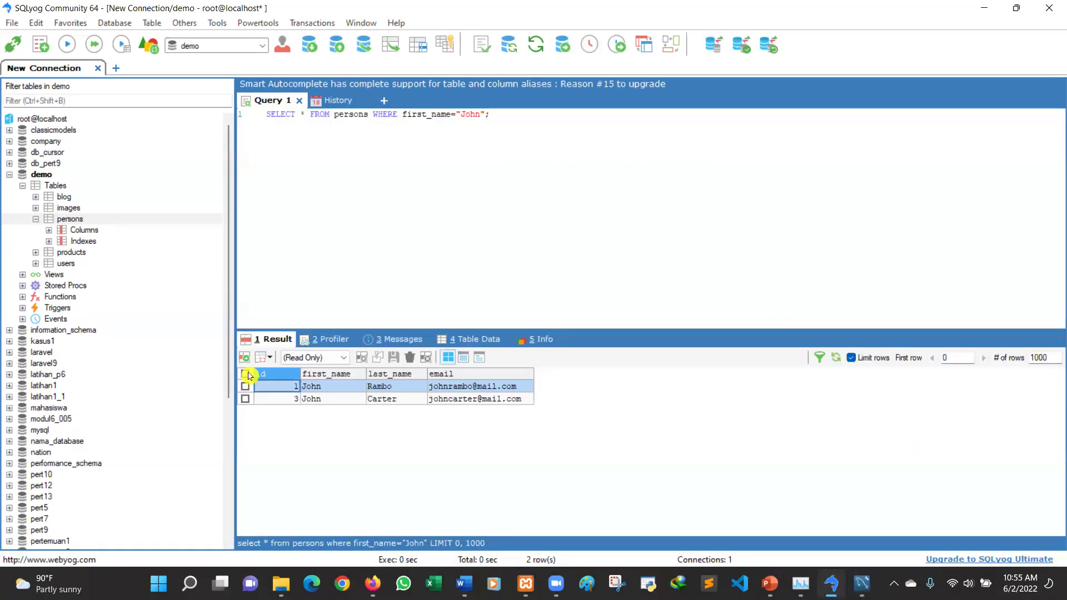
# Step: Set the result's CSV export to add column names on top and use the Excel-friendly escape values
pyautogui.click(245, 359)
pyautogui.click(377, 326)
pyautogui.click(410, 347)
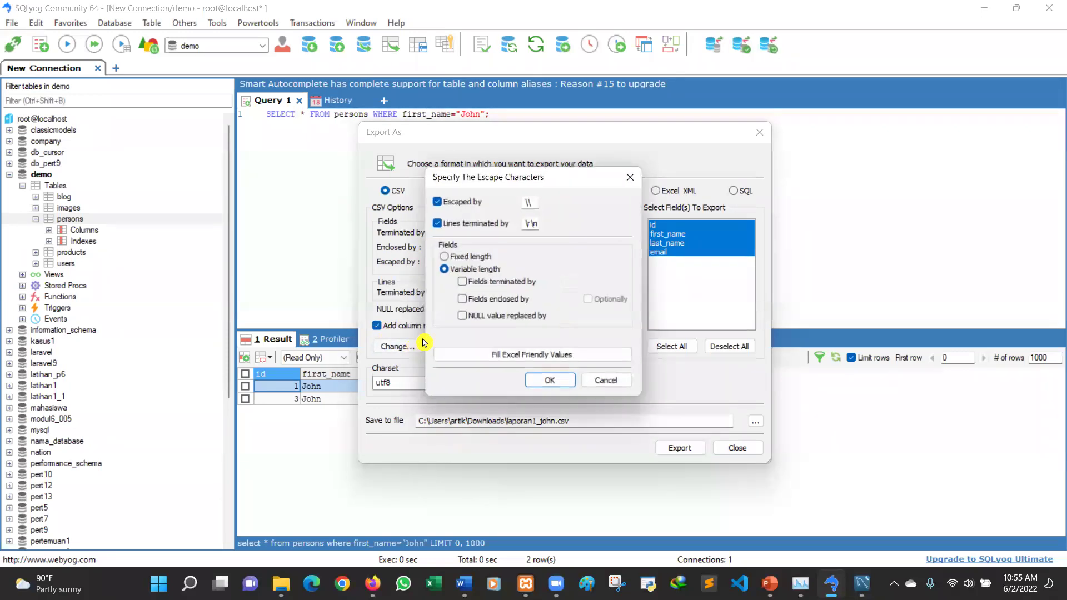
pyautogui.click(515, 357)
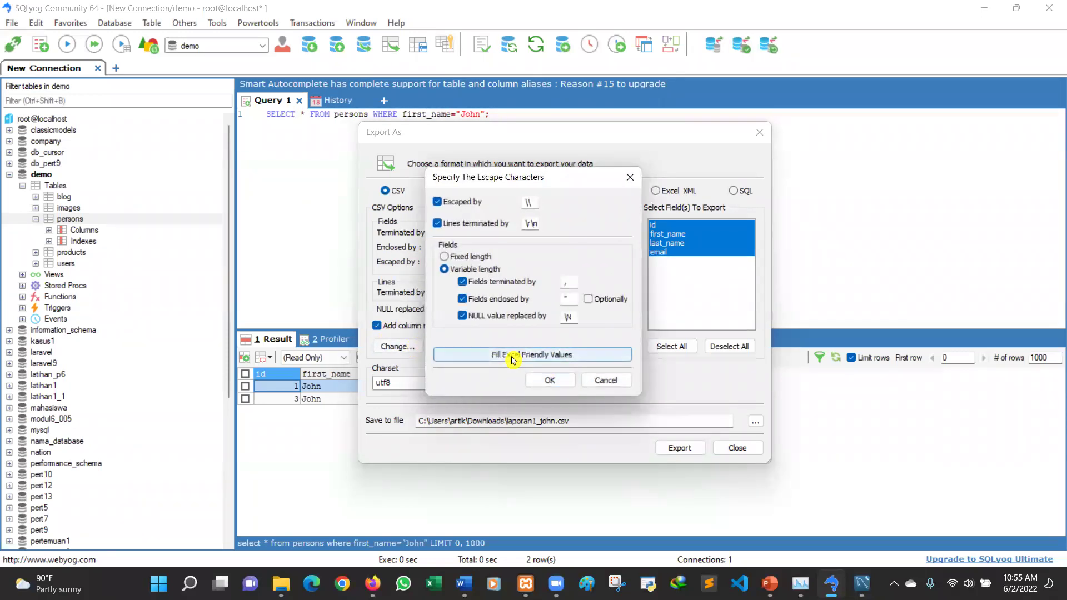
pyautogui.click(550, 380)
# Step: Export the result with column names over laporan1_john.csv, view it in Notepad and close it
pyautogui.click(694, 451)
pyautogui.click(578, 338)
pyautogui.click(581, 340)
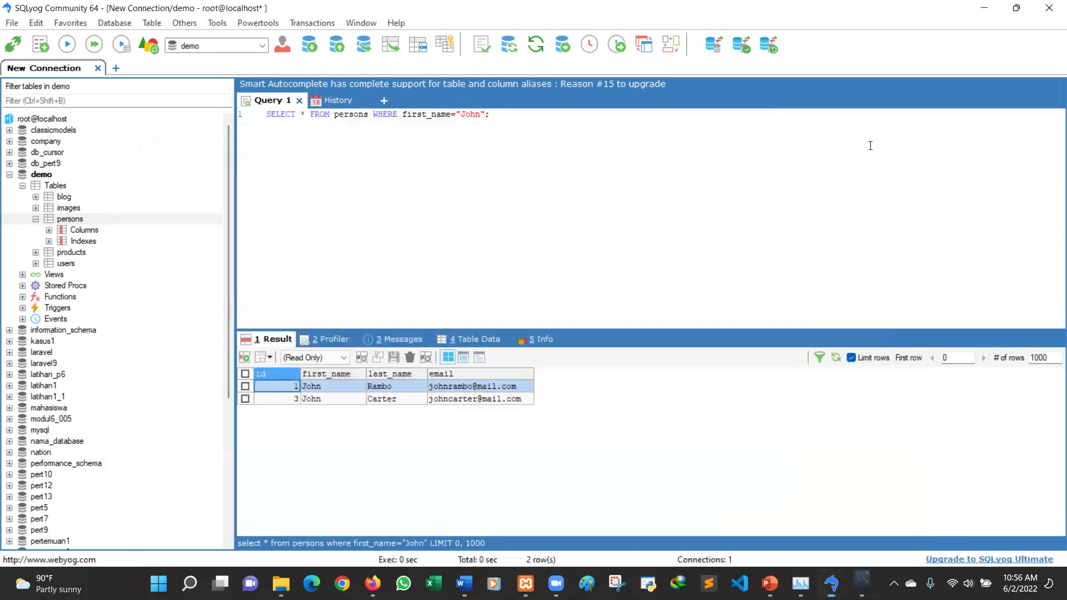
pyautogui.click(903, 147)
# Step: Turn off column names on top, field termination, field enclosure and NULL value replacement for the result's CSV export
pyautogui.click(260, 358)
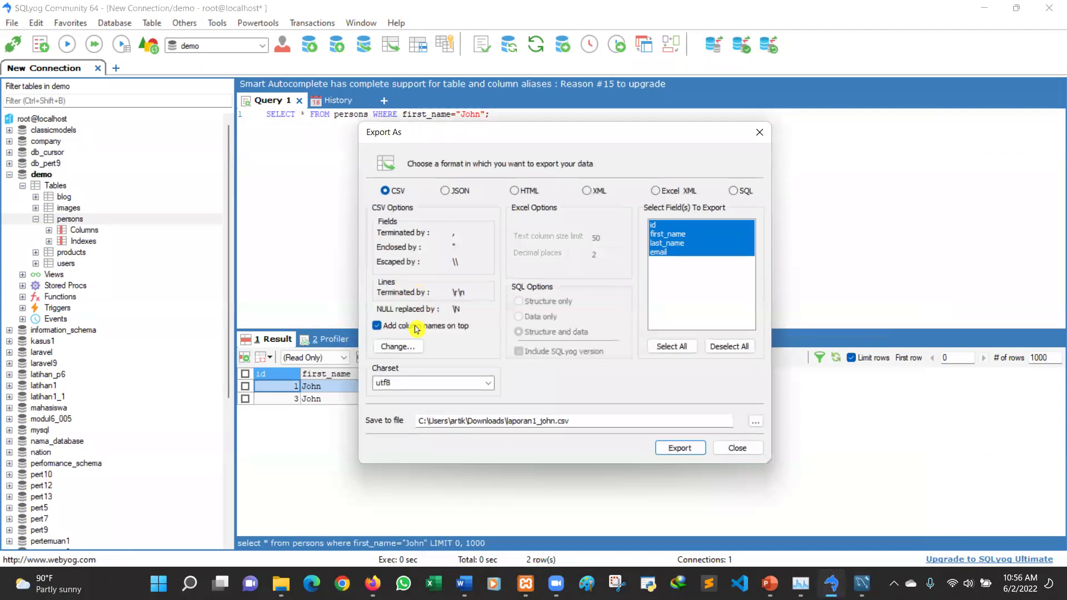
pyautogui.click(396, 347)
pyautogui.click(462, 282)
pyautogui.click(462, 300)
pyautogui.click(462, 316)
pyautogui.click(550, 380)
# Step: Export the unseparated rows over laporan1_john.csv, view the file in Notepad and close it
pyautogui.click(680, 448)
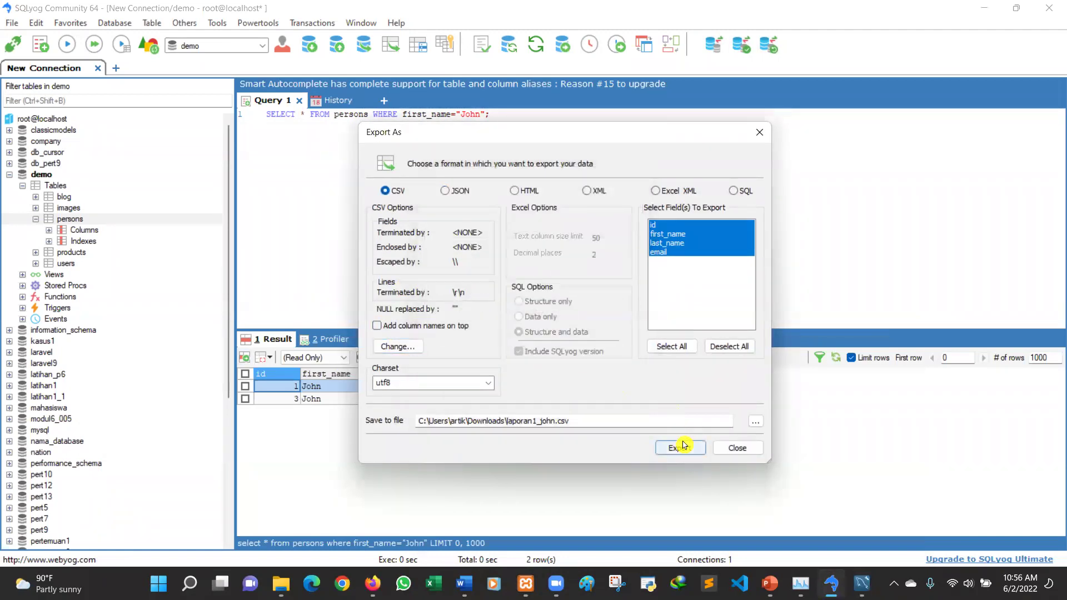
pyautogui.click(582, 341)
pyautogui.click(579, 341)
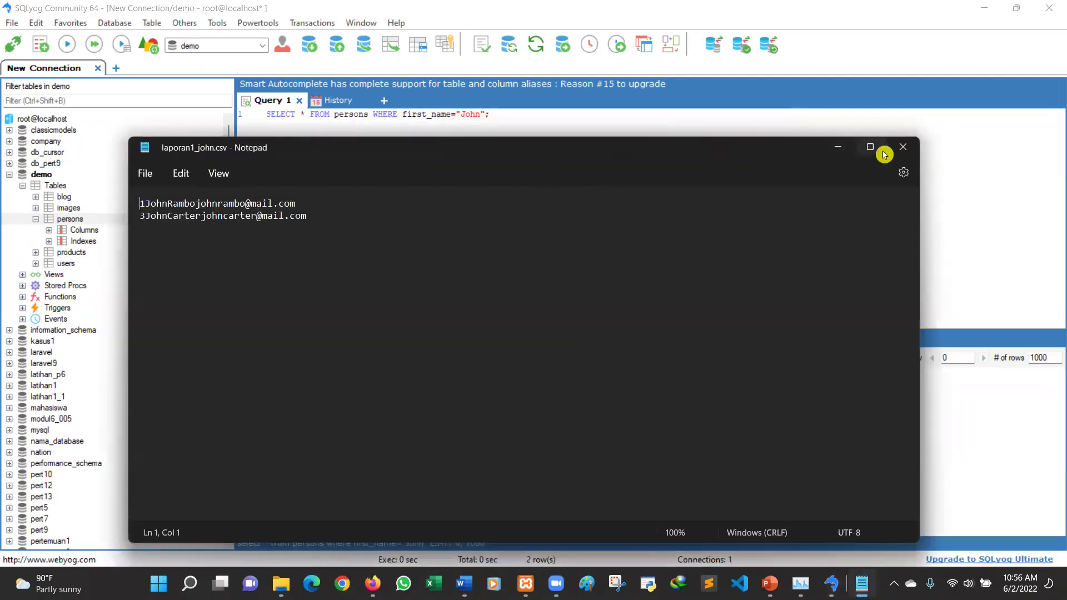
pyautogui.click(903, 147)
# Step: Open laporan1_john.csv from the Downloads folder in Excel to inspect its layout, minimise Excel and return to SQLyog
pyautogui.moveTo(281, 583)
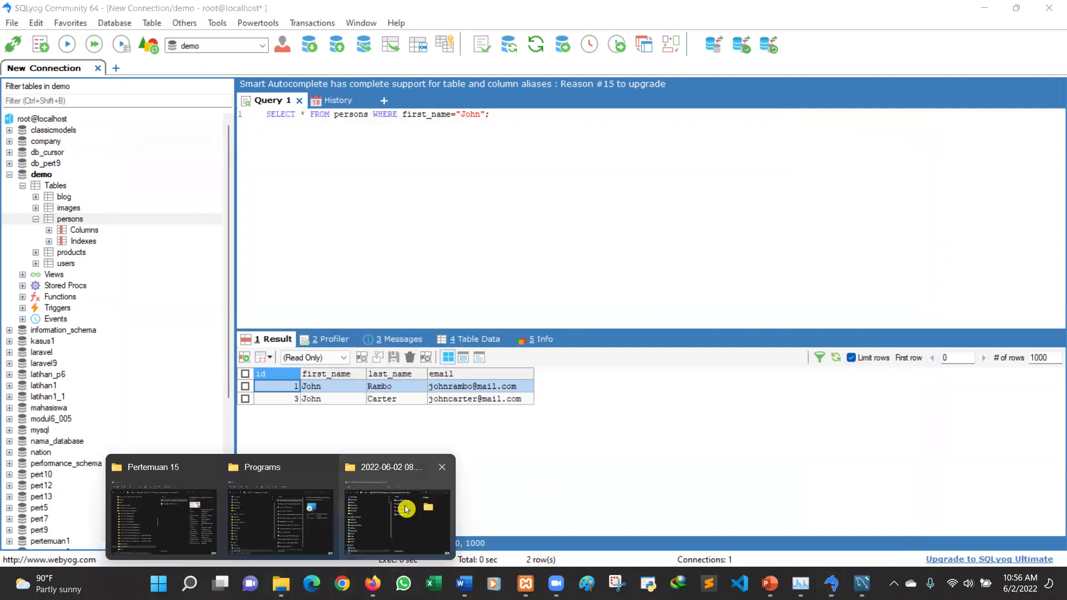
pyautogui.click(275, 506)
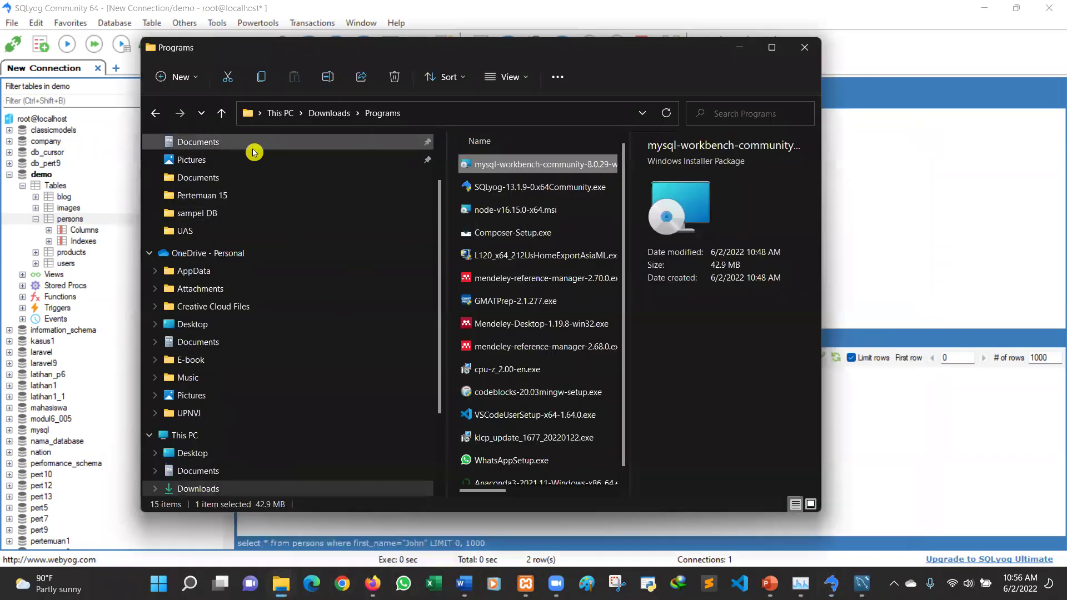
pyautogui.click(252, 188)
pyautogui.click(503, 167)
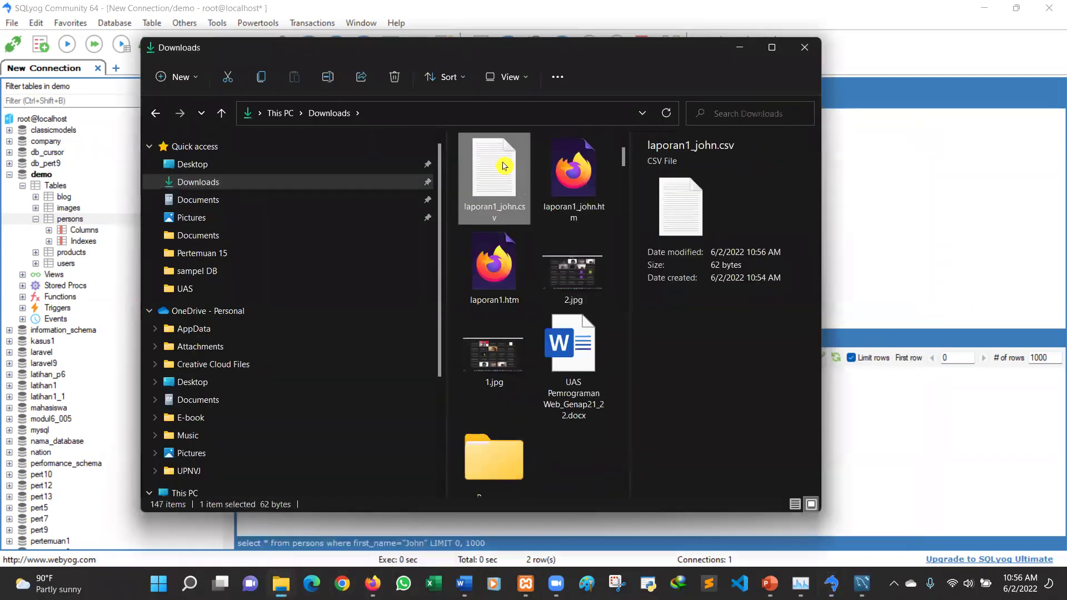
pyautogui.rightClick(503, 165)
pyautogui.moveTo(617, 231)
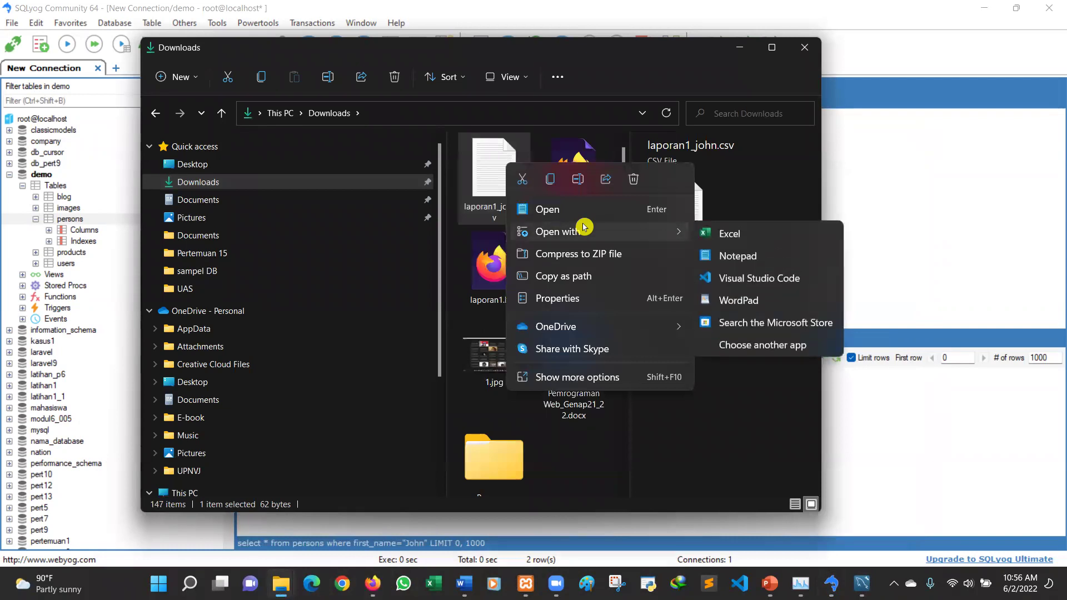
pyautogui.click(732, 237)
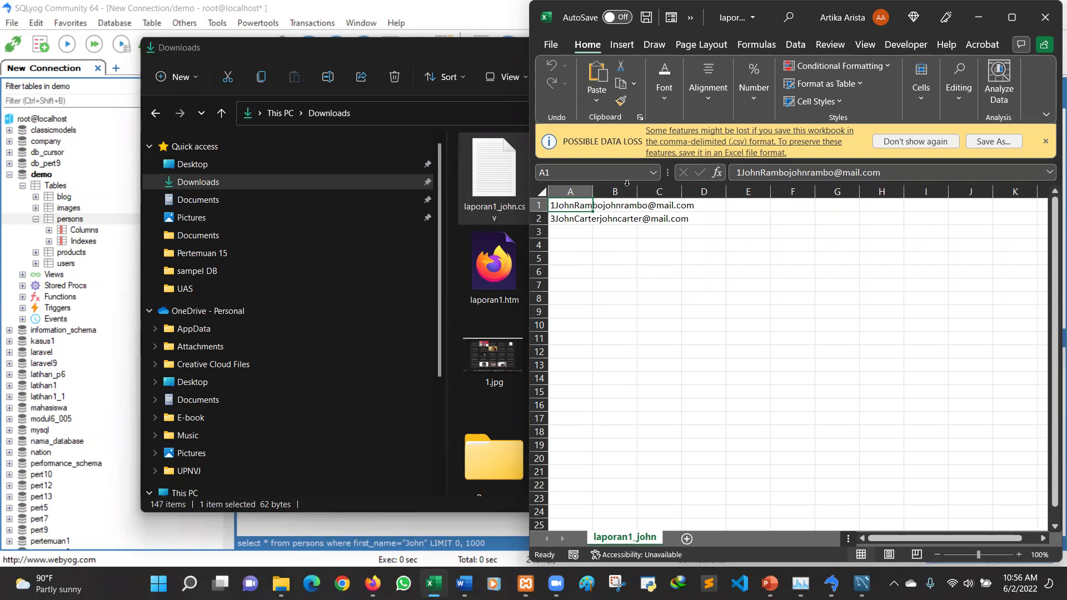
pyautogui.click(979, 17)
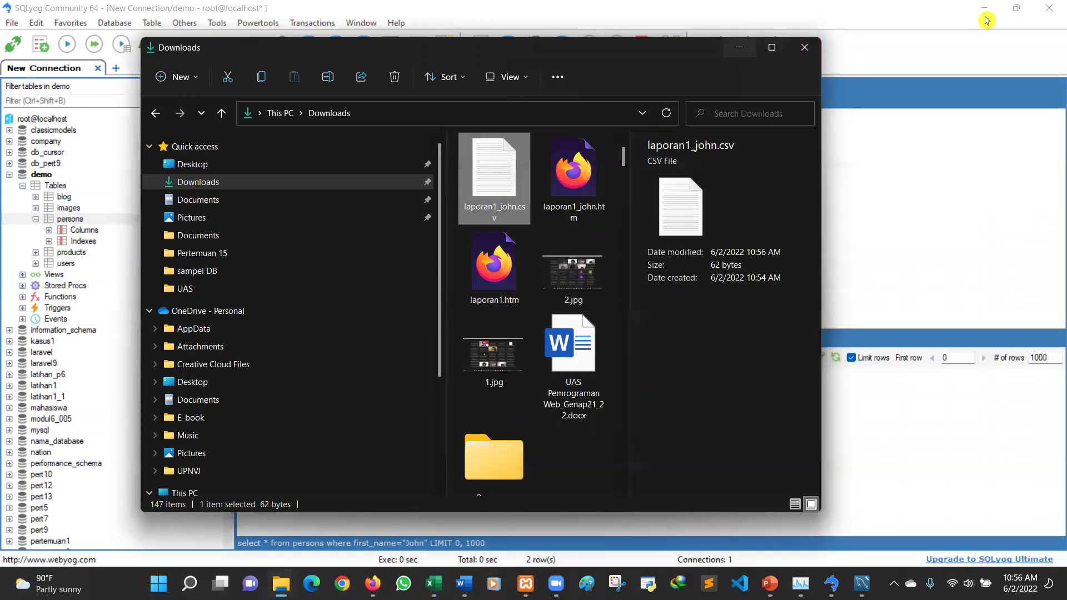
pyautogui.click(790, 48)
# Step: Set the query result's CSV export to add column names on top and fill in the Excel-friendly values
pyautogui.click(244, 358)
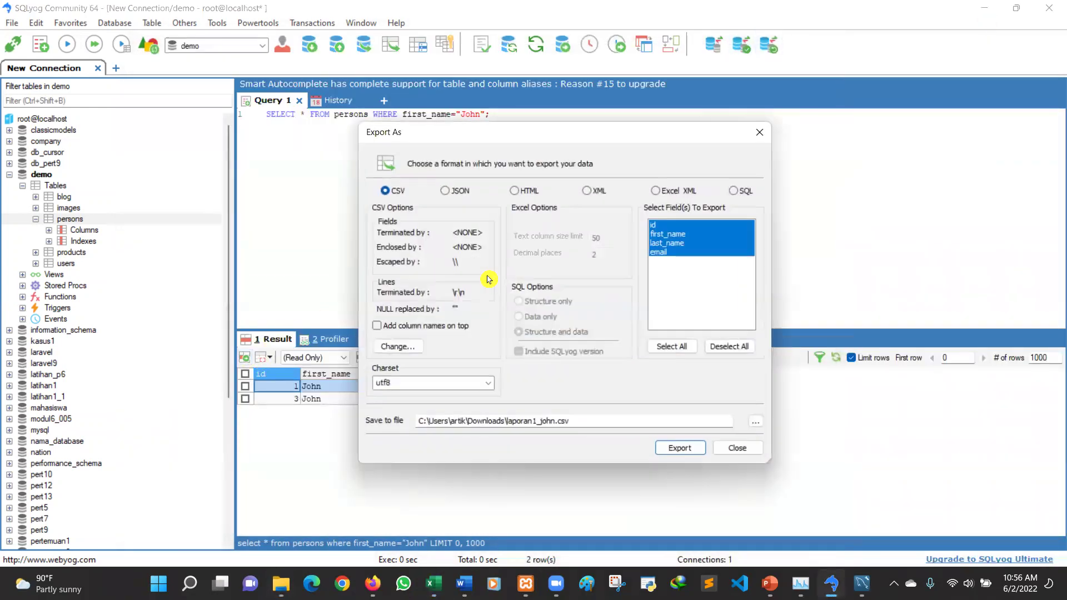
pyautogui.click(377, 326)
pyautogui.click(398, 347)
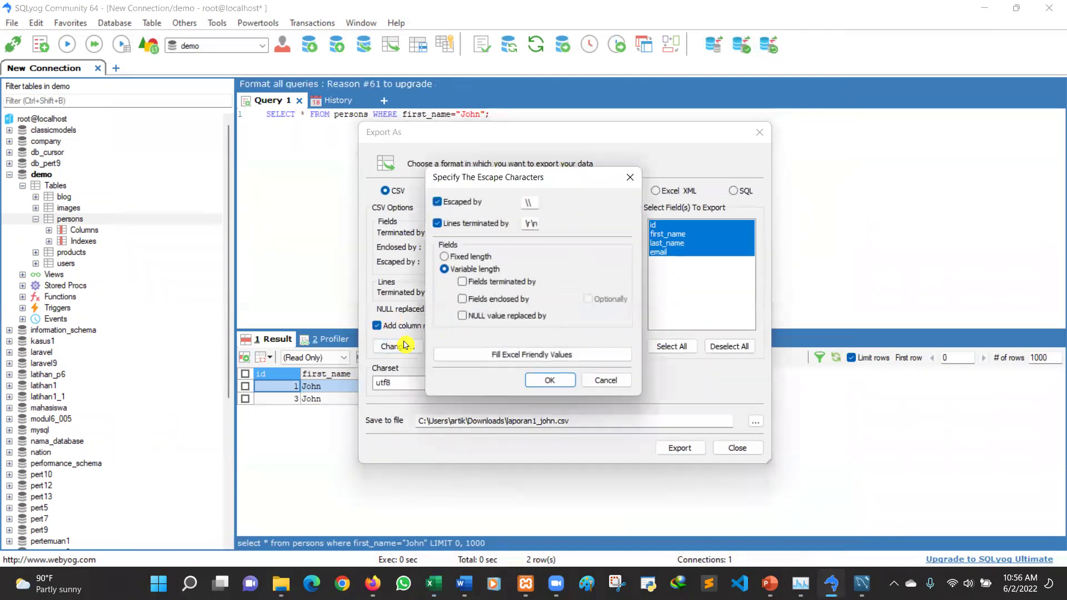
pyautogui.click(525, 355)
pyautogui.click(551, 380)
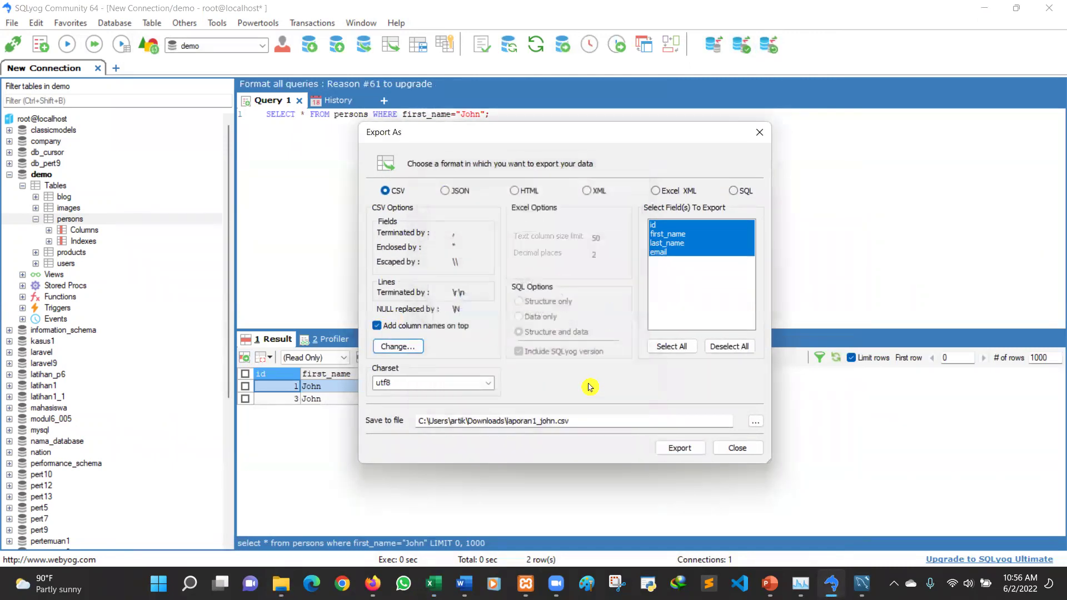
# Step: Close laporan1_john.csv in Excel to release it, export the result over that file and open it in Notepad
pyautogui.click(681, 448)
pyautogui.click(434, 584)
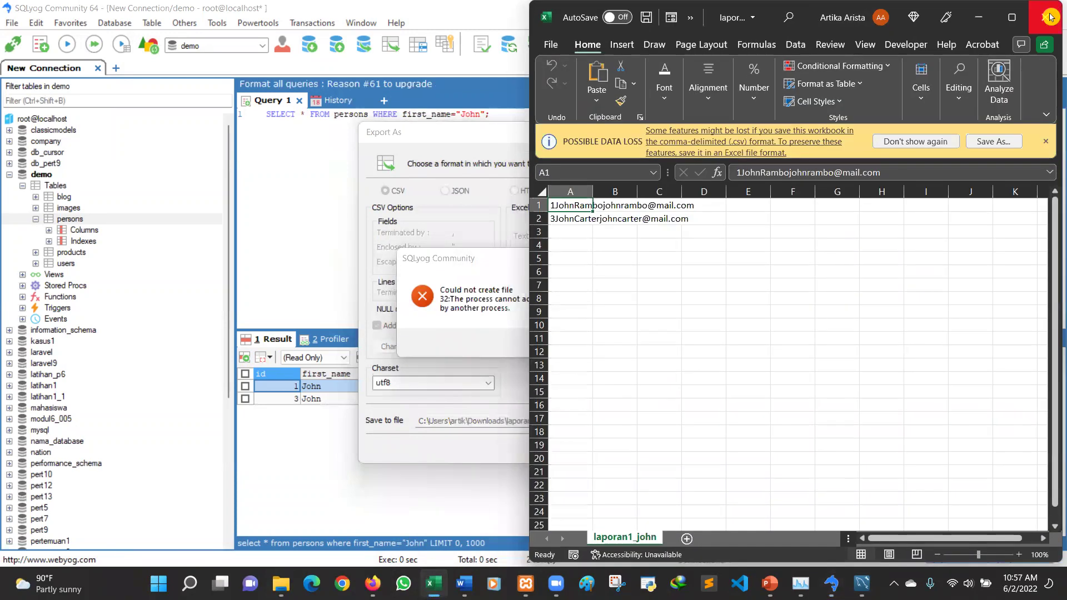
pyautogui.hotkey('alt', 'F4')
pyautogui.click(653, 348)
pyautogui.click(683, 447)
pyautogui.click(636, 338)
pyautogui.click(594, 339)
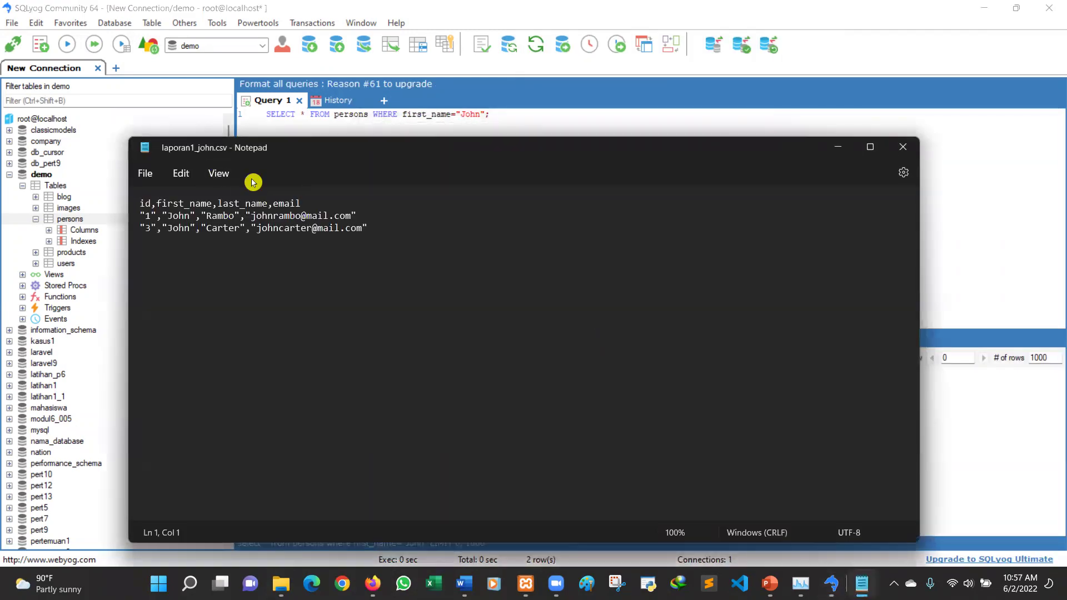
# Step: Open laporan1_john.csv from Downloads in Excel, widen the first_name and last_name columns to read them, and return to SQLyog
pyautogui.moveTo(293, 580)
pyautogui.click(269, 517)
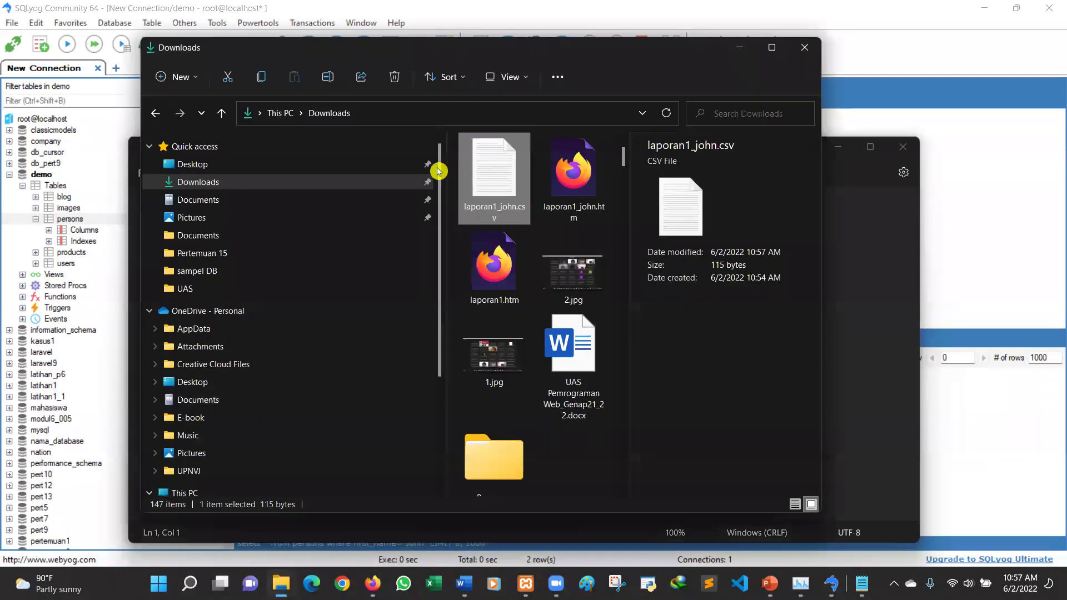
pyautogui.rightClick(504, 170)
pyautogui.moveTo(589, 231)
pyautogui.click(722, 234)
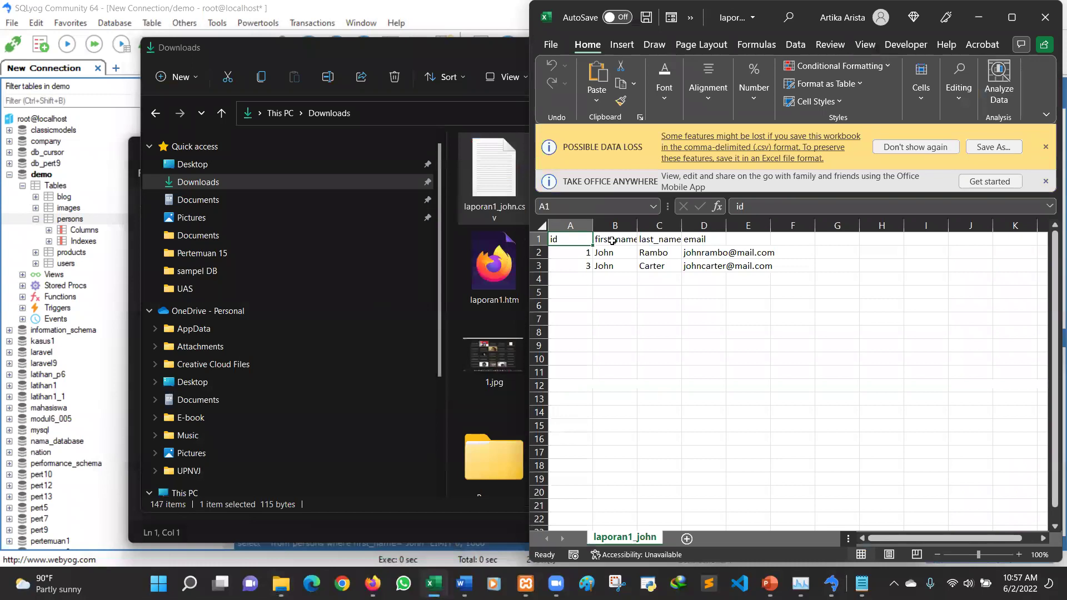
pyautogui.moveTo(639, 222); pyautogui.dragTo(719, 222)
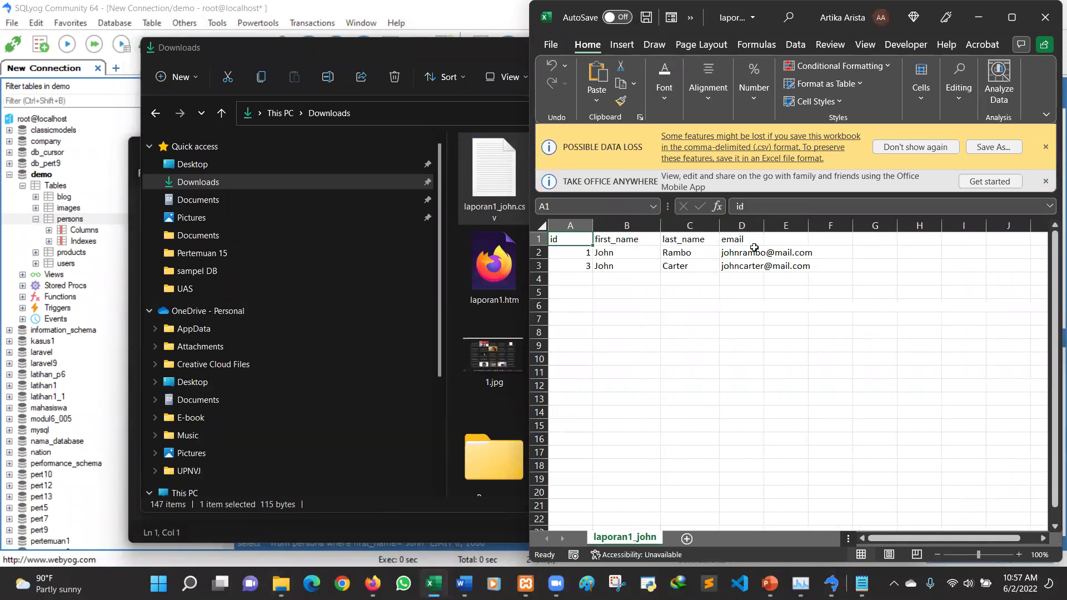
pyautogui.click(467, 9)
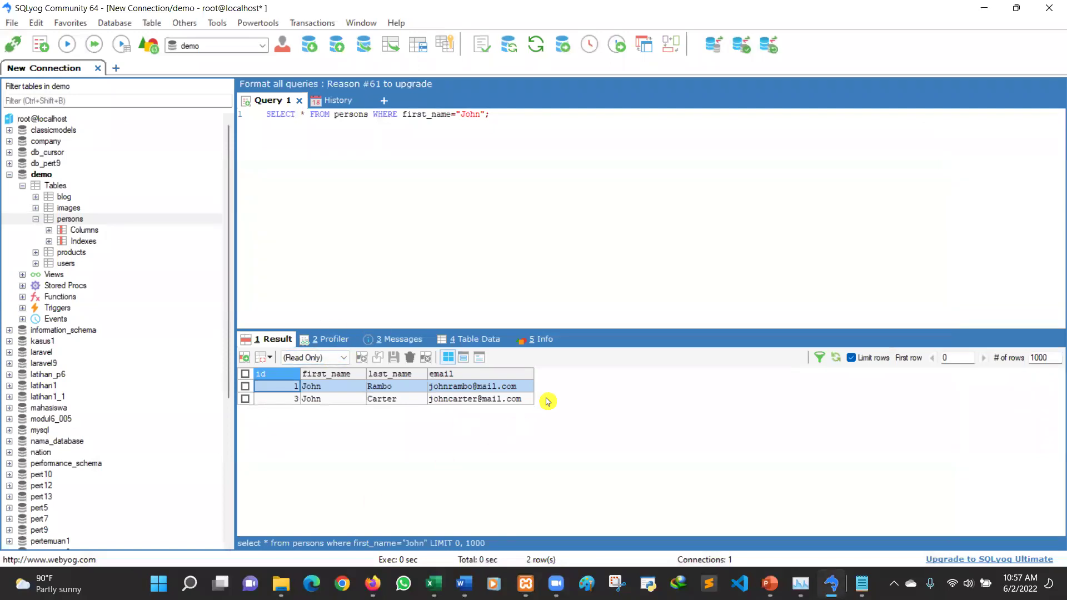
# Step: Export the query result as Excel XML to laporan2_john.xml, view it in Excel, and close it and the Notepad file
pyautogui.click(244, 359)
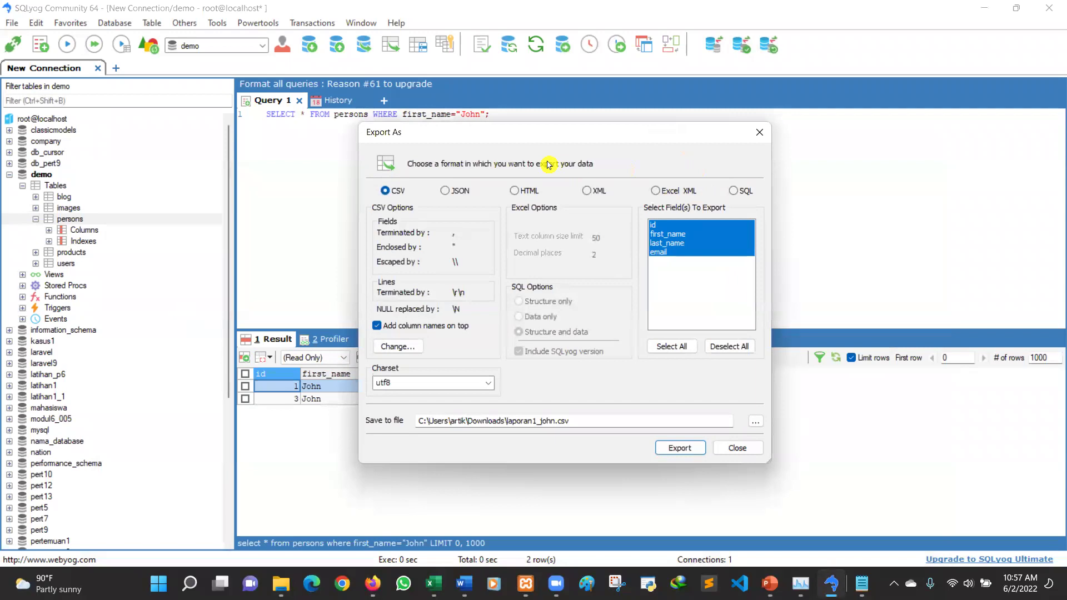
pyautogui.click(657, 192)
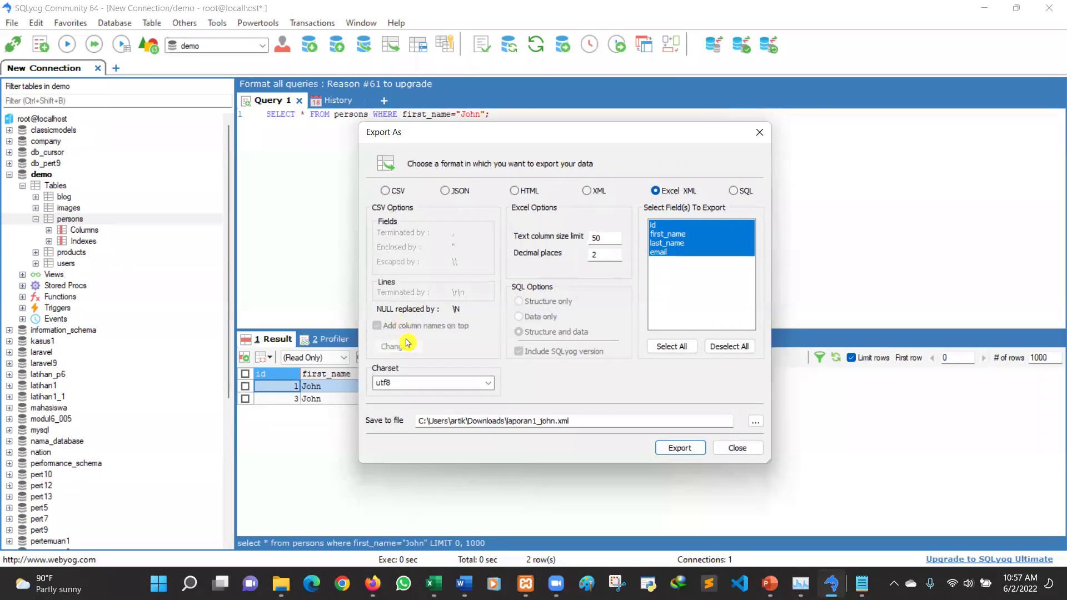
pyautogui.click(541, 422)
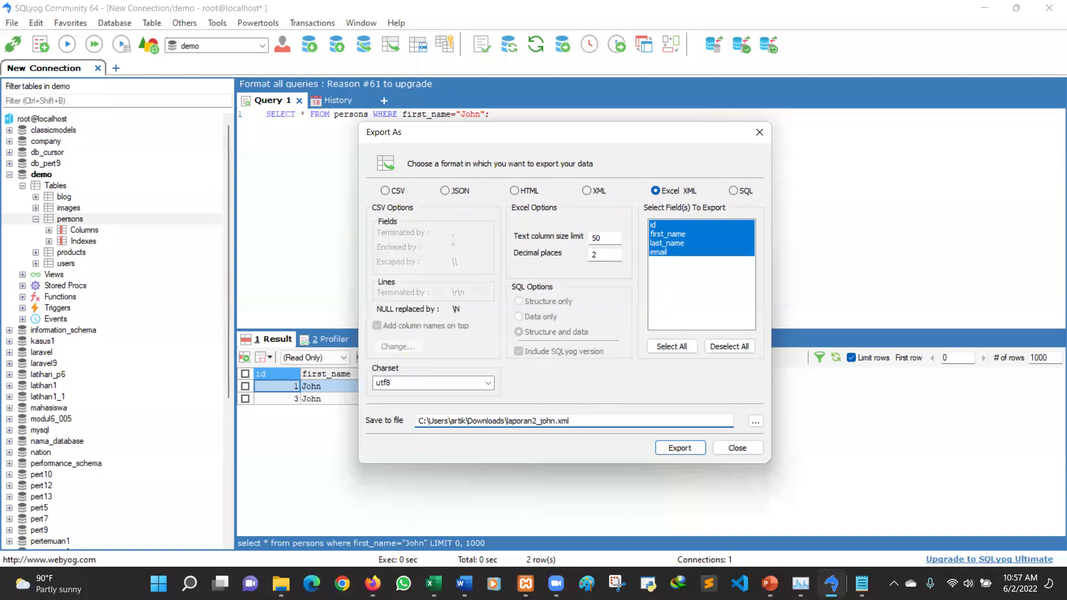
pyautogui.click(702, 448)
pyautogui.click(581, 345)
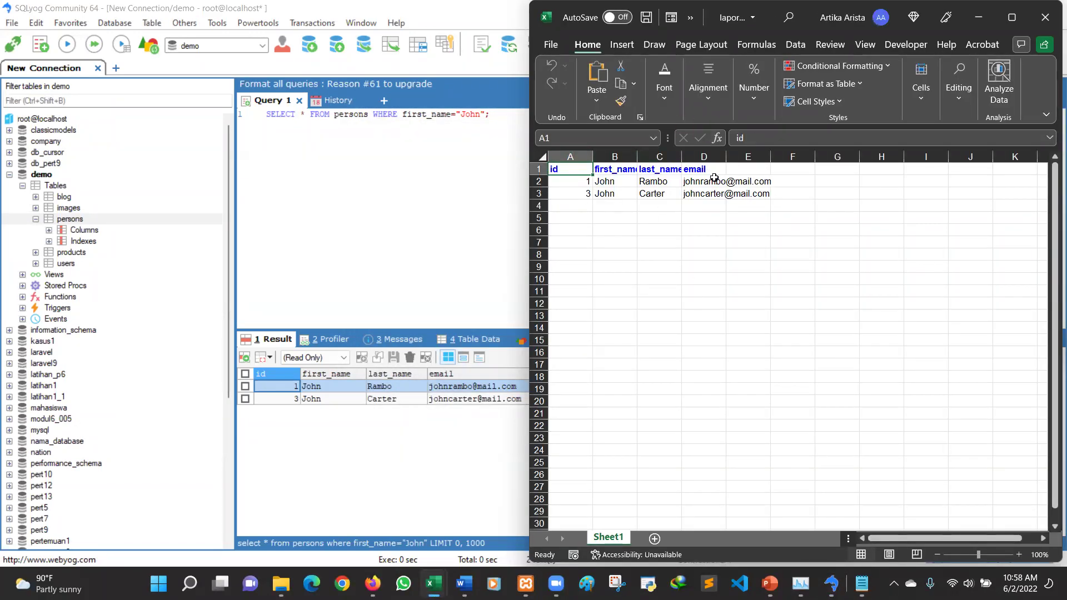
pyautogui.click(1046, 17)
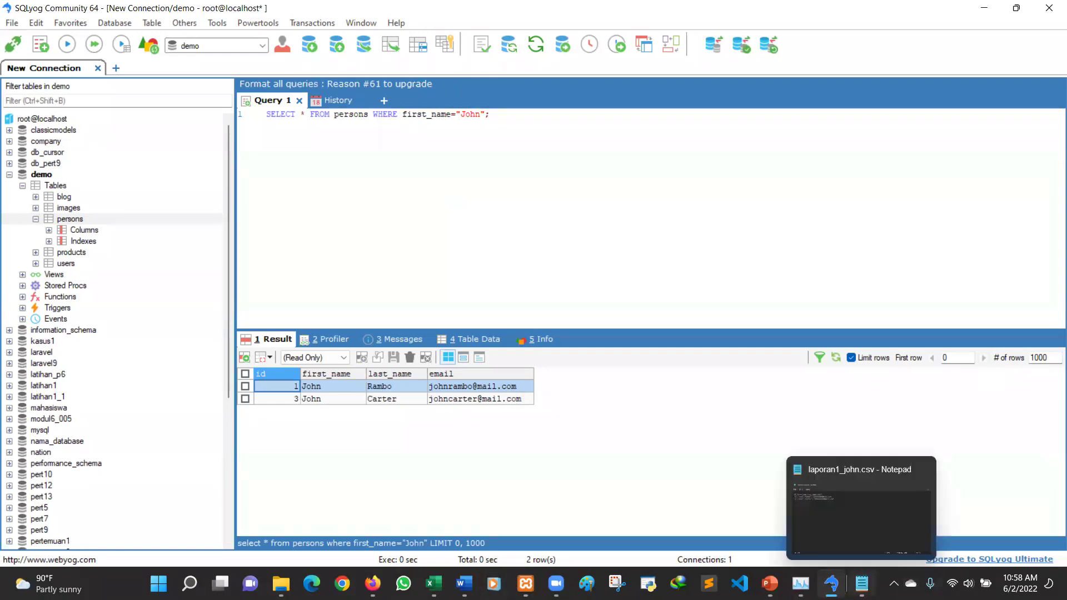
pyautogui.click(862, 583)
pyautogui.click(913, 143)
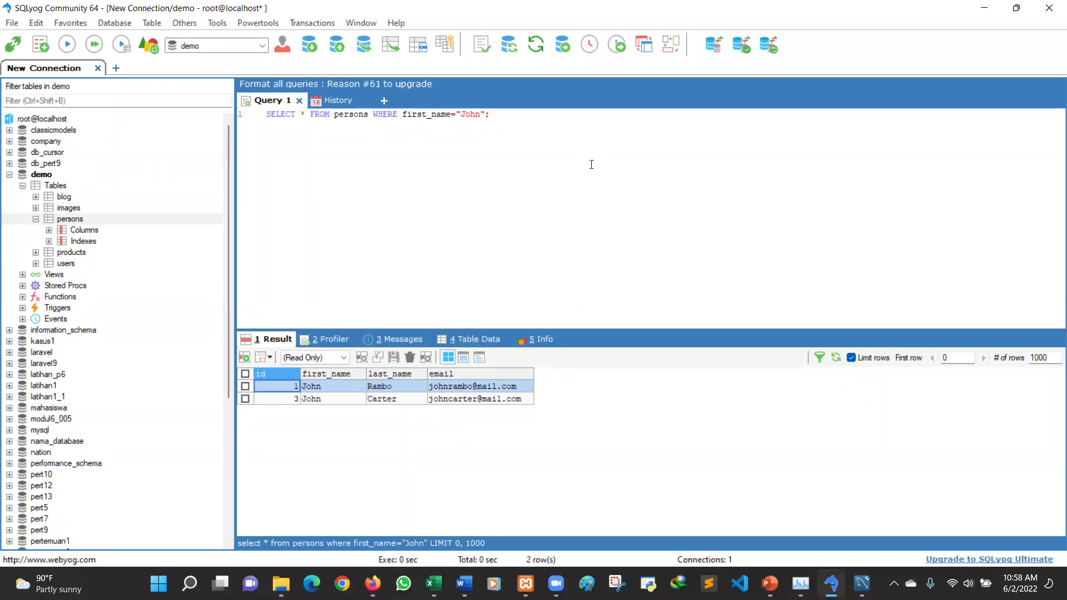
# Step: Switch to MySQL Workbench and delete the localhost connection
pyautogui.click(862, 582)
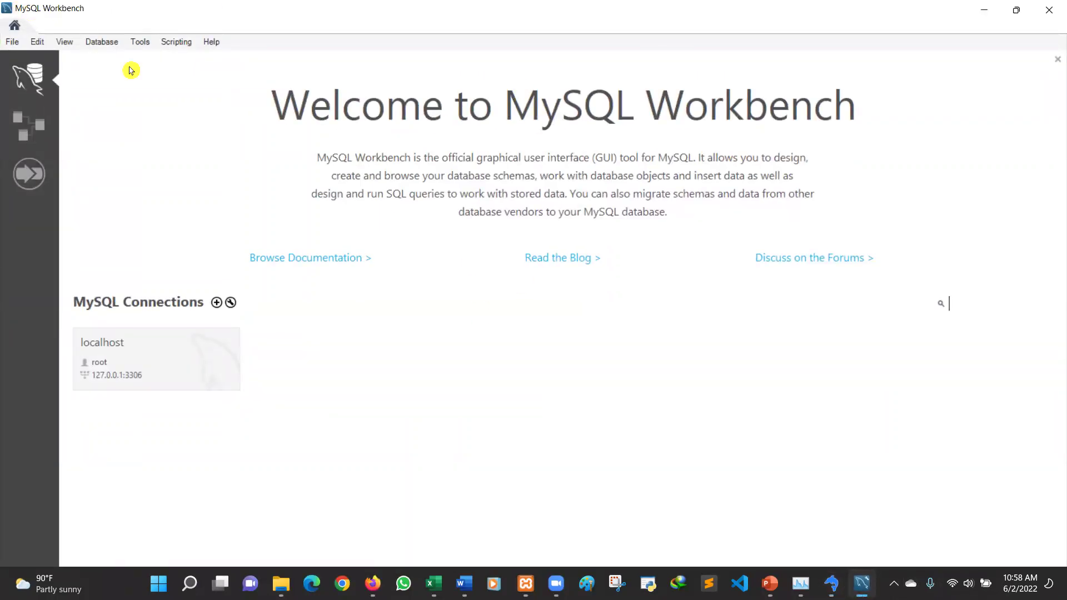
pyautogui.rightClick(221, 335)
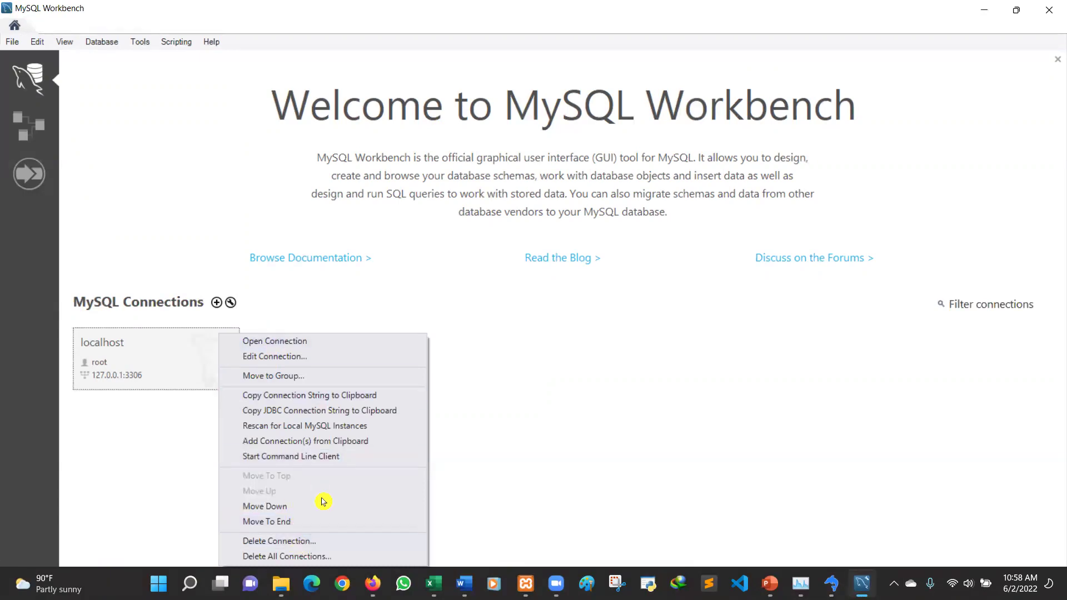
pyautogui.click(313, 541)
pyautogui.click(563, 297)
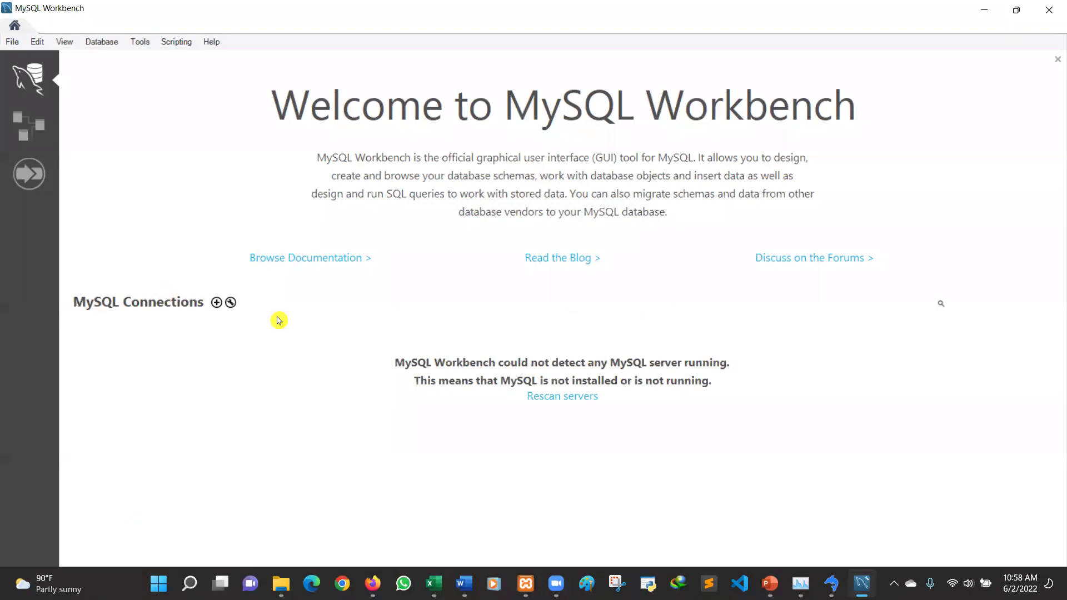
# Step: Start a new MySQL connection named localhost and check in the XAMPP Control Panel that MySQL runs on port 3306
pyautogui.click(217, 303)
pyautogui.click(359, 147)
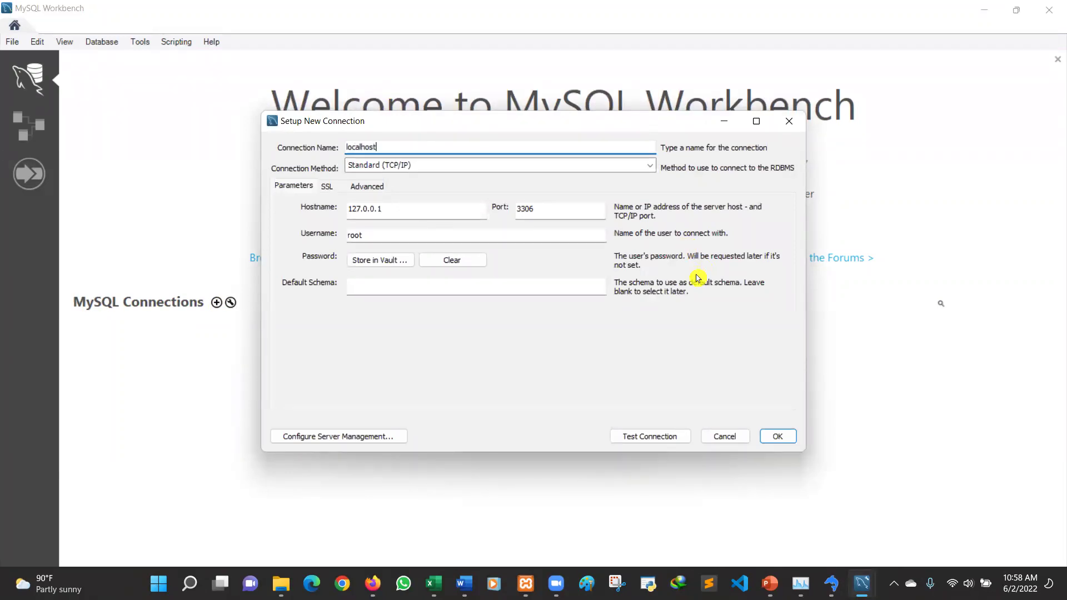
pyautogui.click(525, 584)
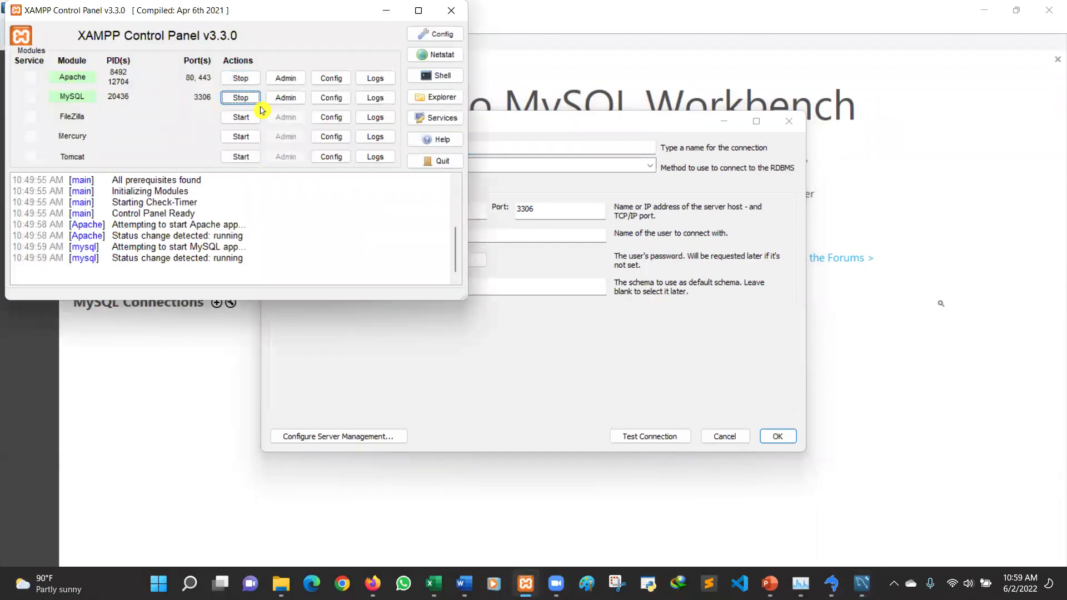
pyautogui.click(386, 10)
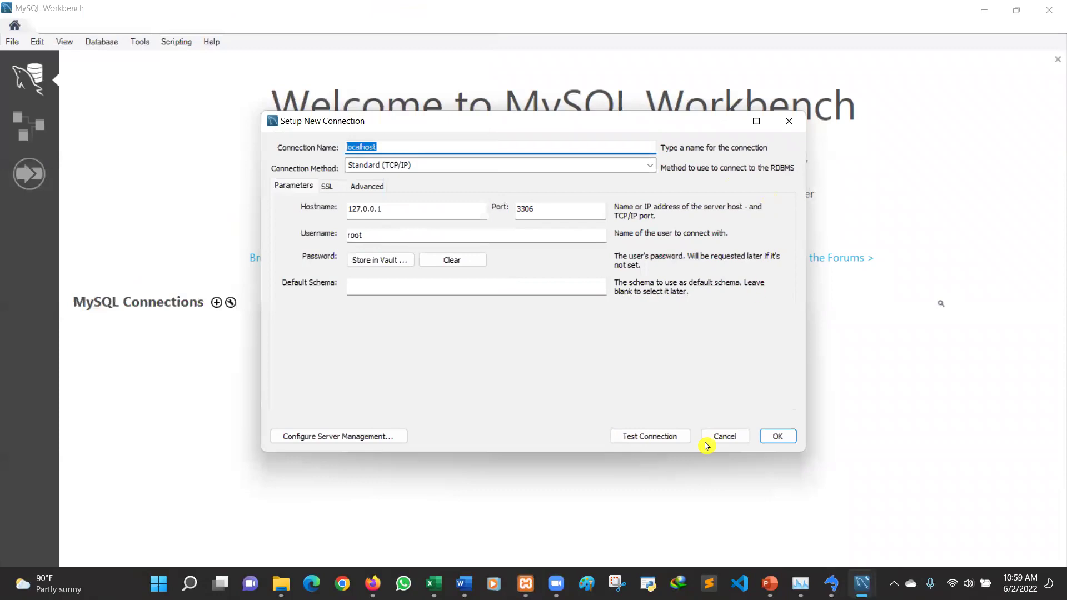
# Step: Test the localhost connection to 127.0.0.1 as root, continuing past the compatibility warning, and save the connection
pyautogui.click(652, 438)
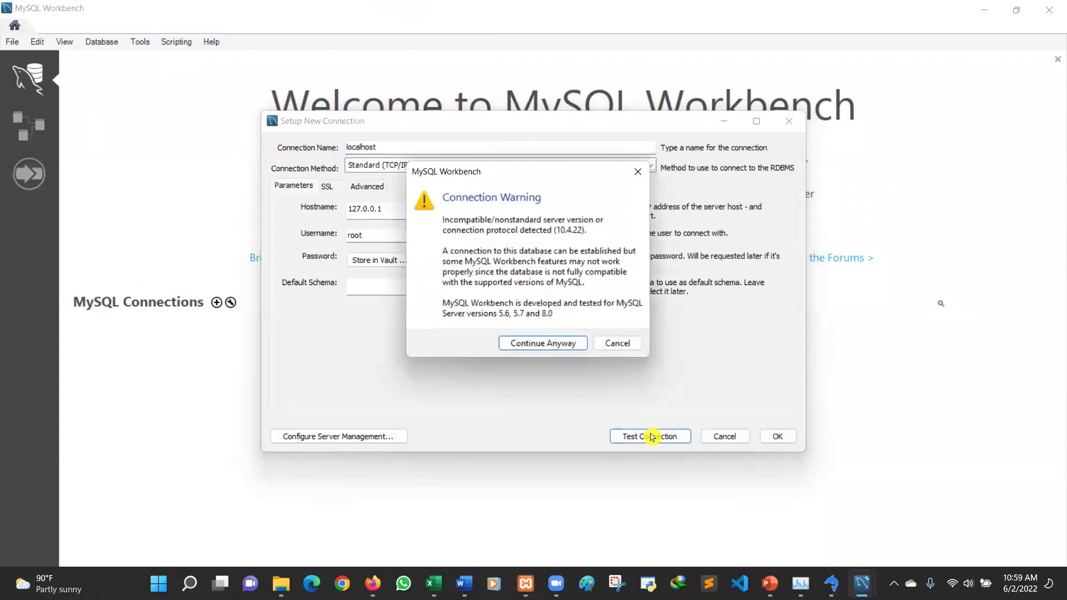
pyautogui.click(531, 343)
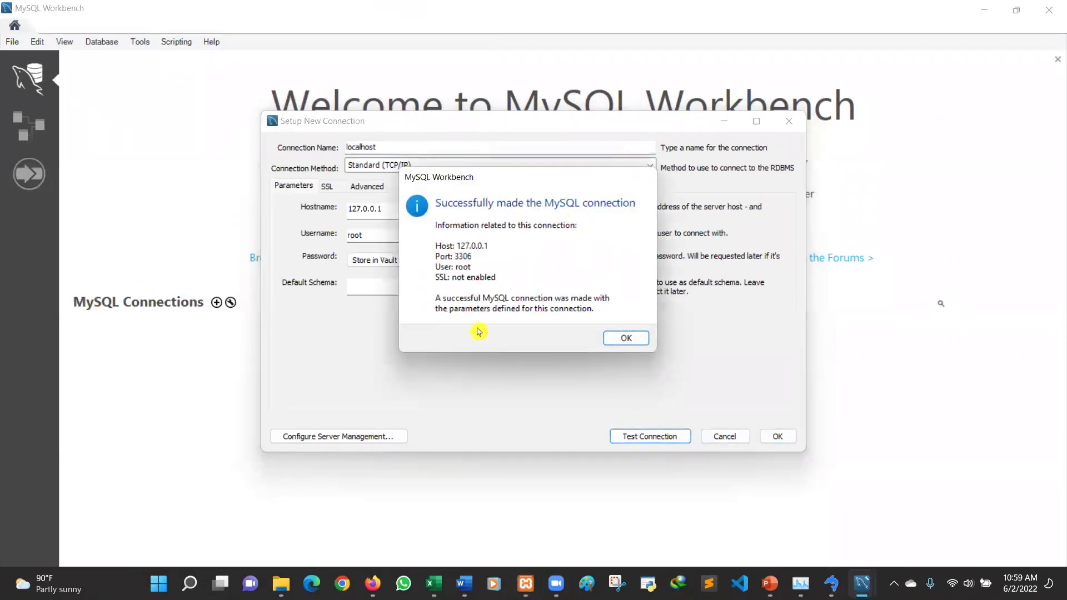
pyautogui.click(634, 339)
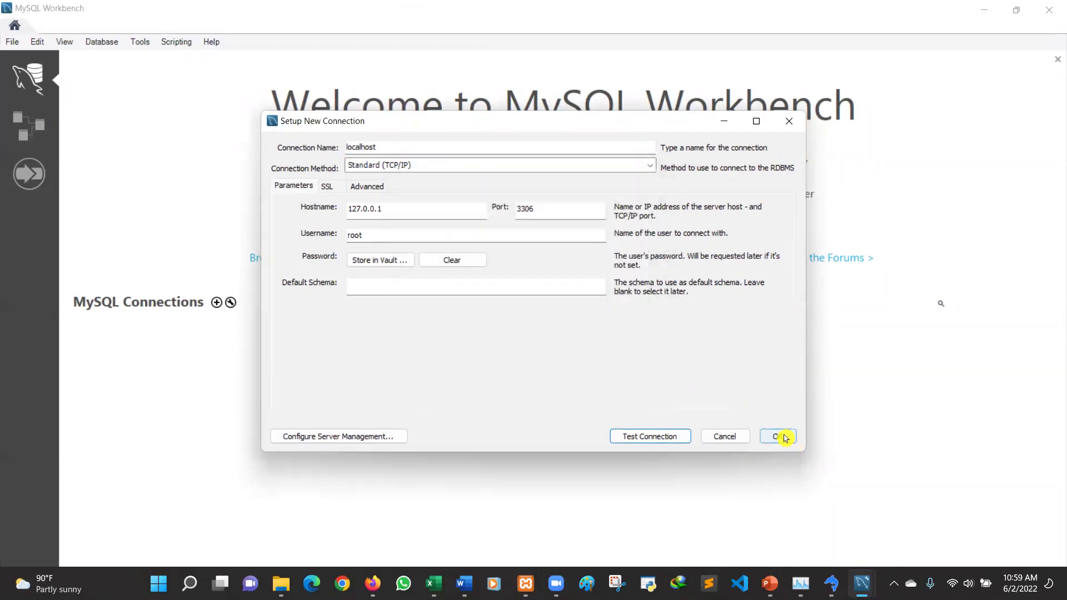
pyautogui.click(778, 437)
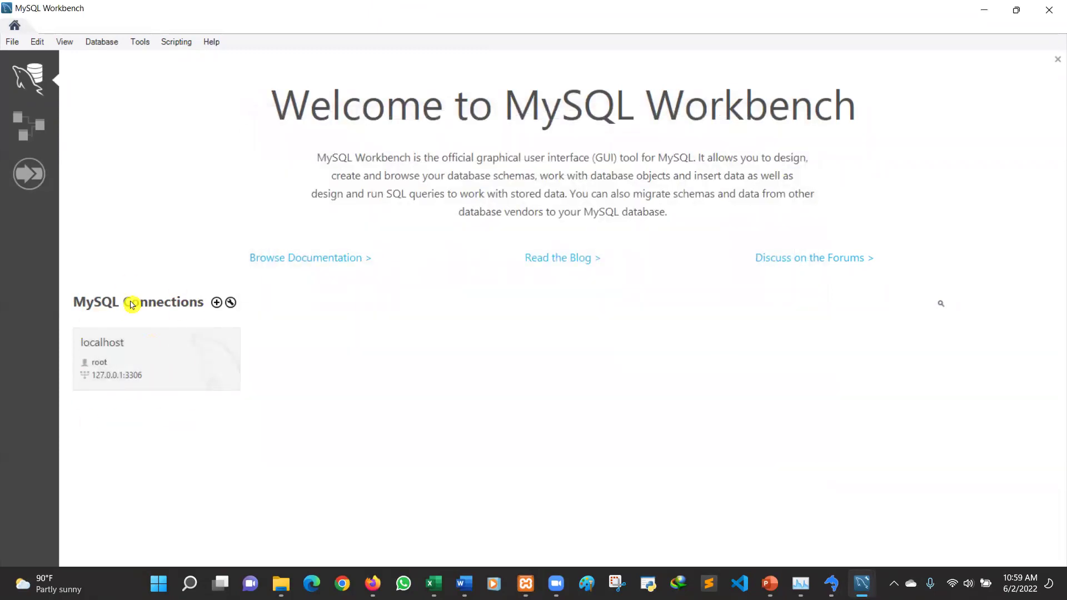
# Step: Open the localhost connection and display all rows of the persons table in the demo schema
pyautogui.click(189, 358)
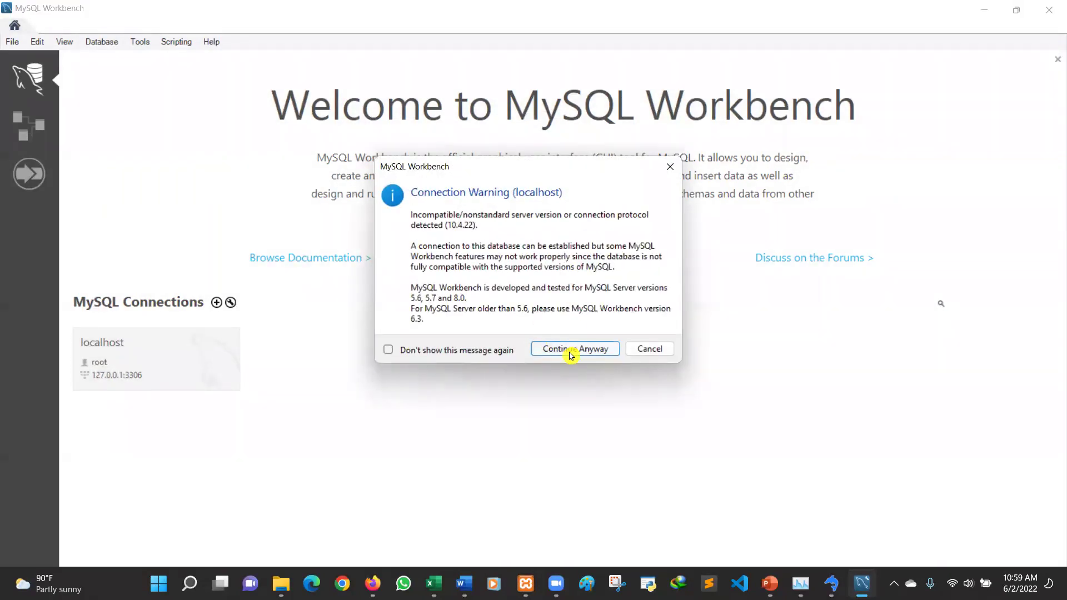
pyautogui.click(586, 349)
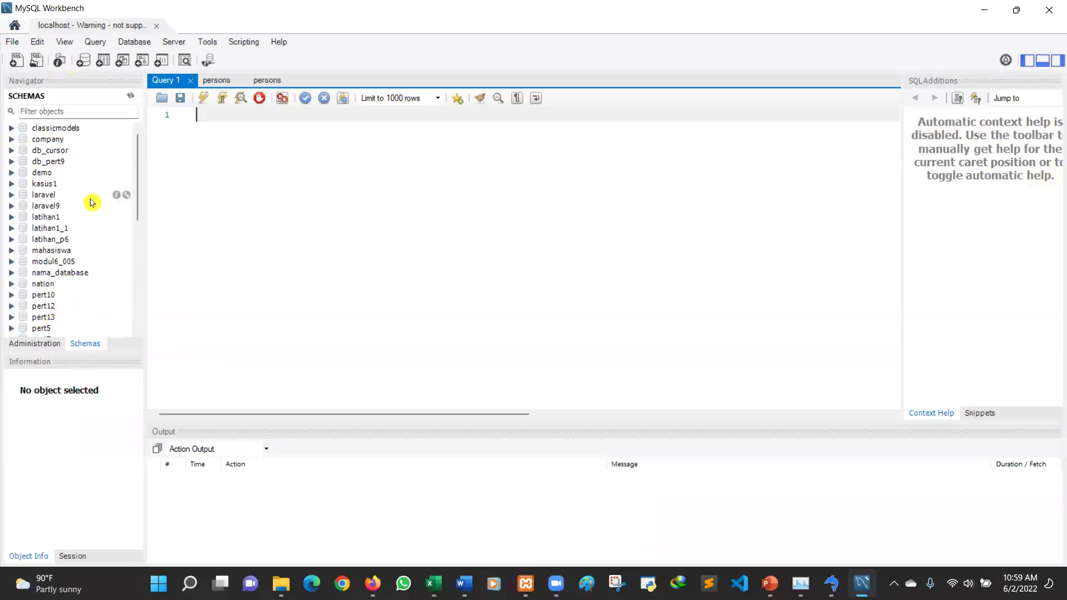
pyautogui.click(12, 173)
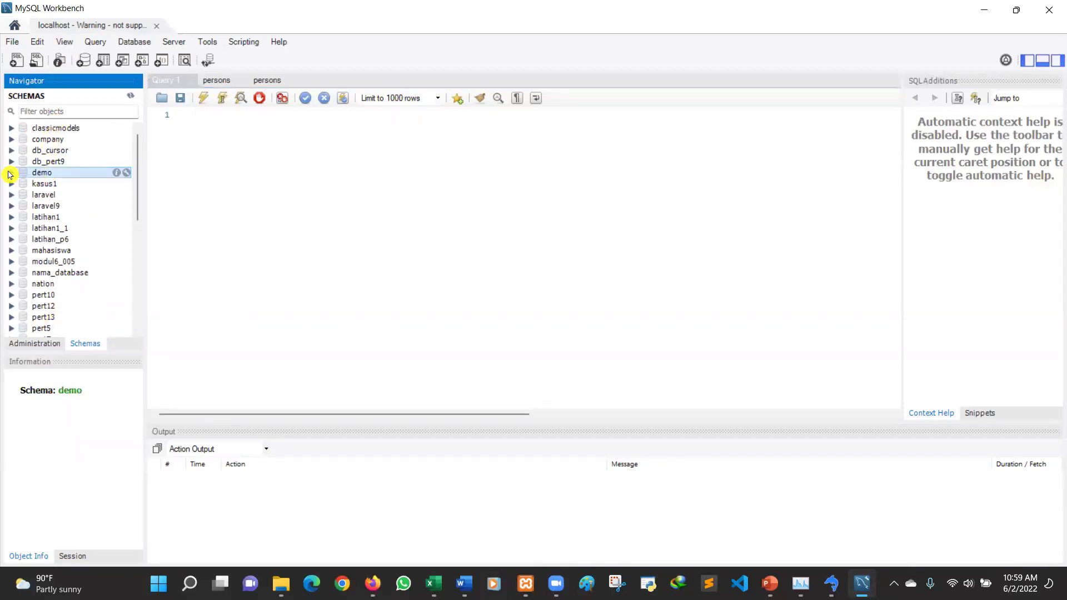
pyautogui.click(11, 173)
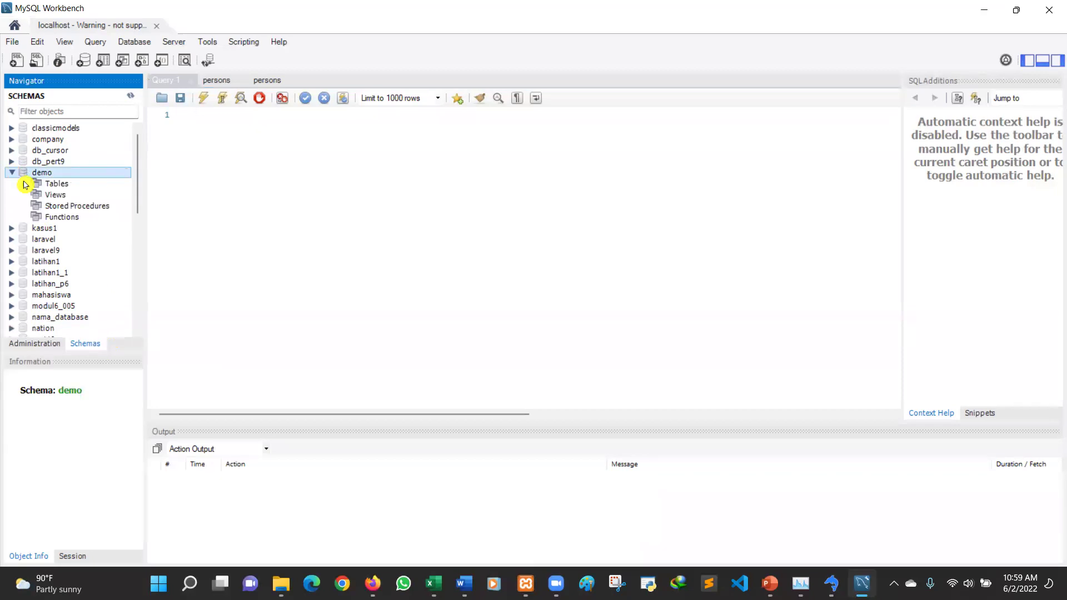
pyautogui.click(25, 183)
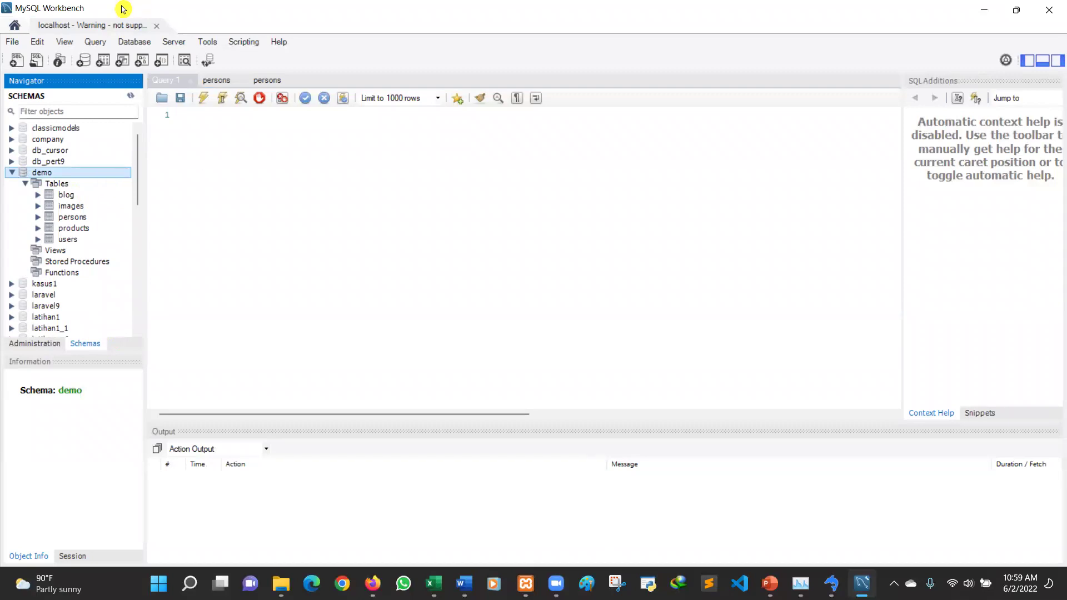
pyautogui.click(74, 220)
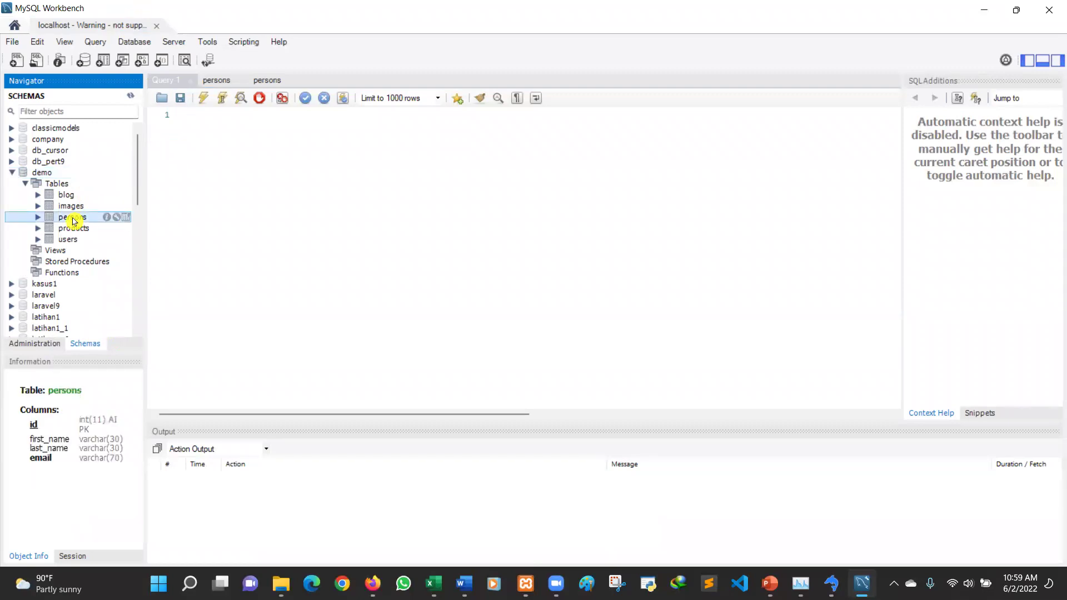
pyautogui.click(128, 217)
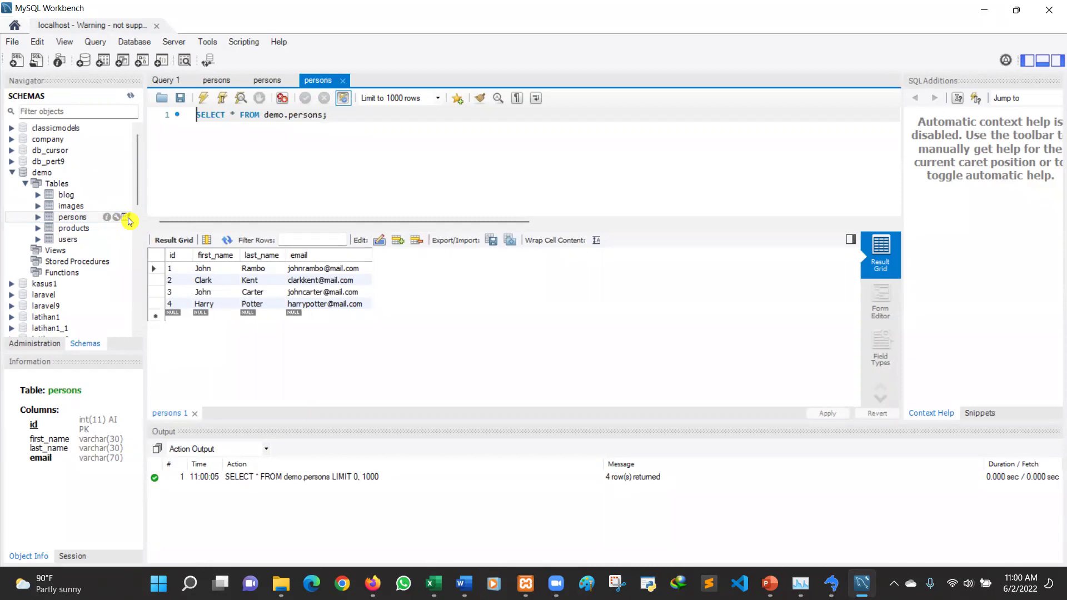
pyautogui.click(287, 99)
# Step: Set up a table data export of all persons columns as CSV to laporan1_john_wb.csv in Downloads
pyautogui.rightClick(71, 217)
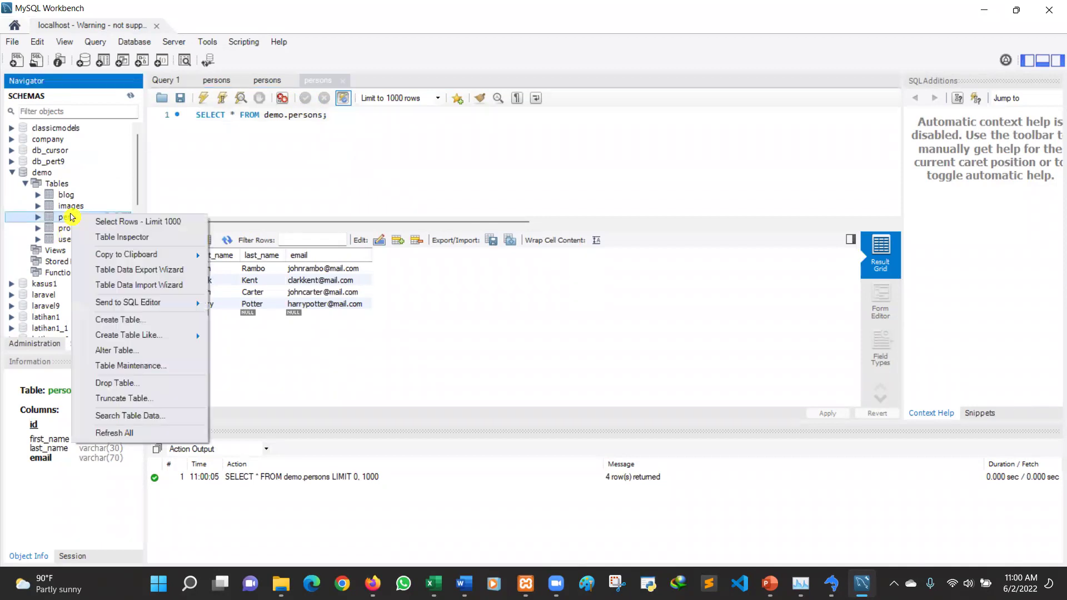
pyautogui.click(161, 275)
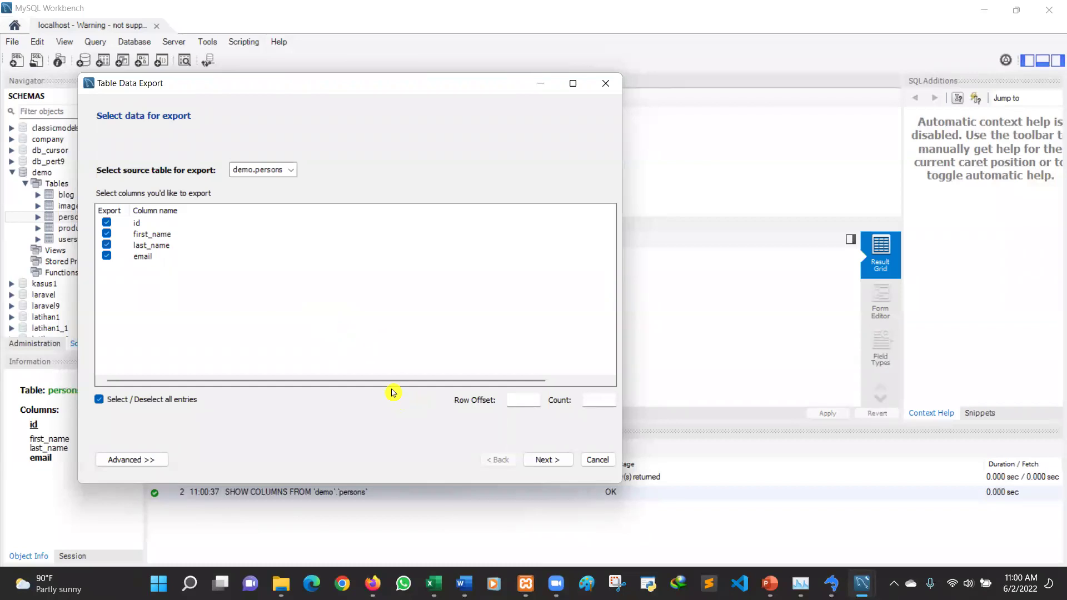
pyautogui.click(561, 460)
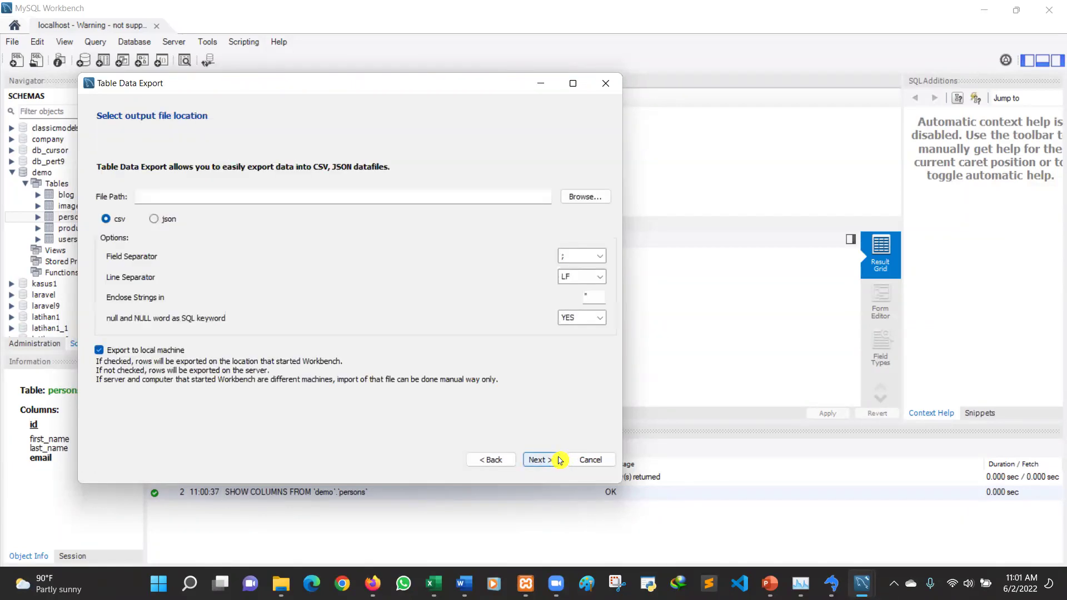
pyautogui.click(584, 197)
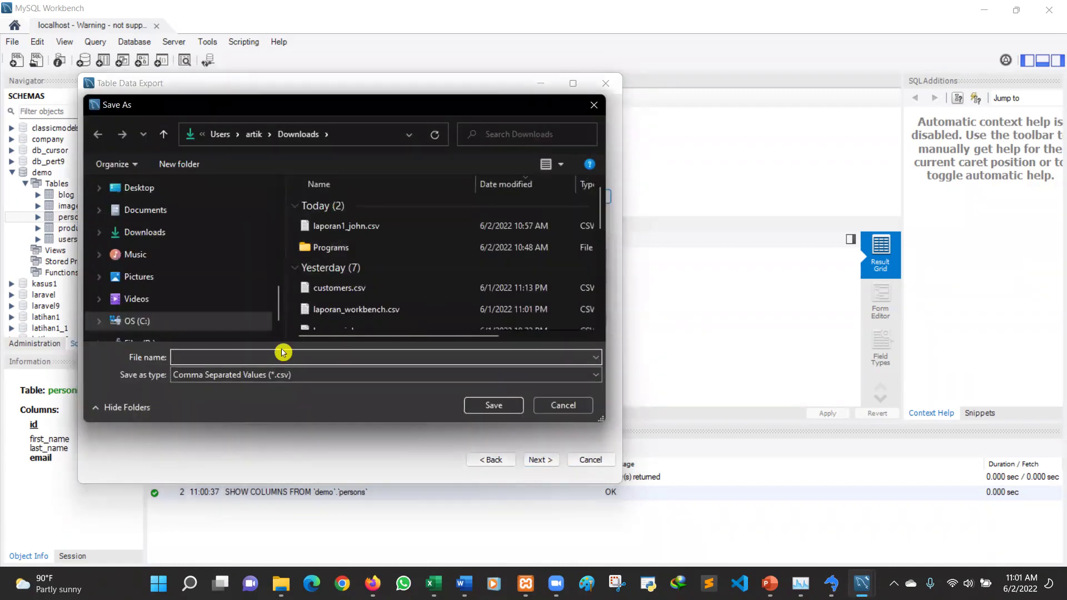
pyautogui.click(403, 225)
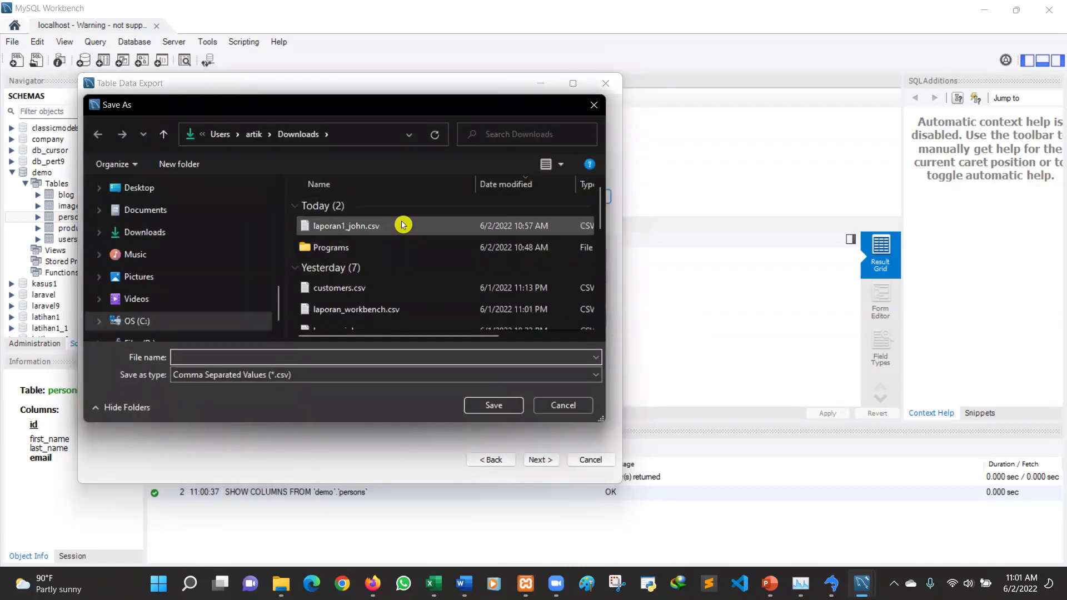
pyautogui.click(210, 358)
pyautogui.click(209, 357)
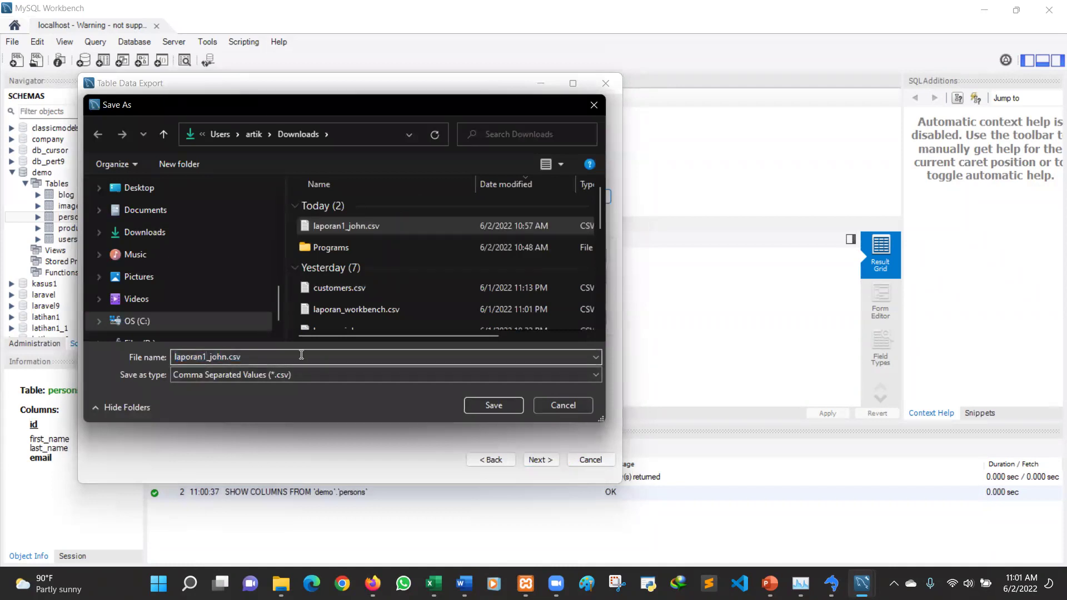
pyautogui.click(231, 357)
pyautogui.write(')')
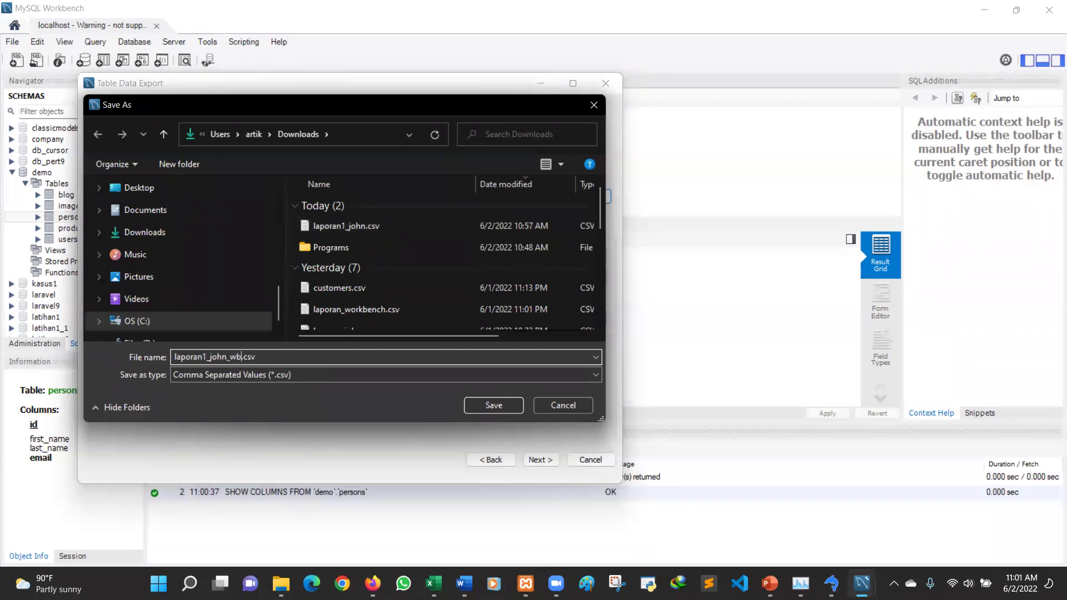
pyautogui.click(494, 405)
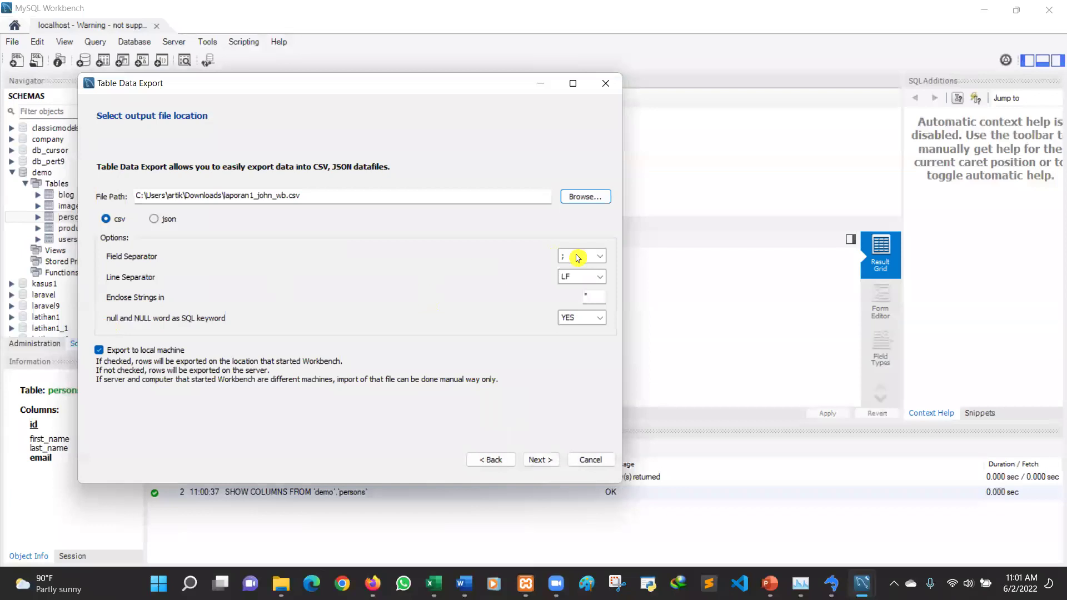
# Step: Run the persons table export with the semicolon field separator and finish the export wizard
pyautogui.click(546, 460)
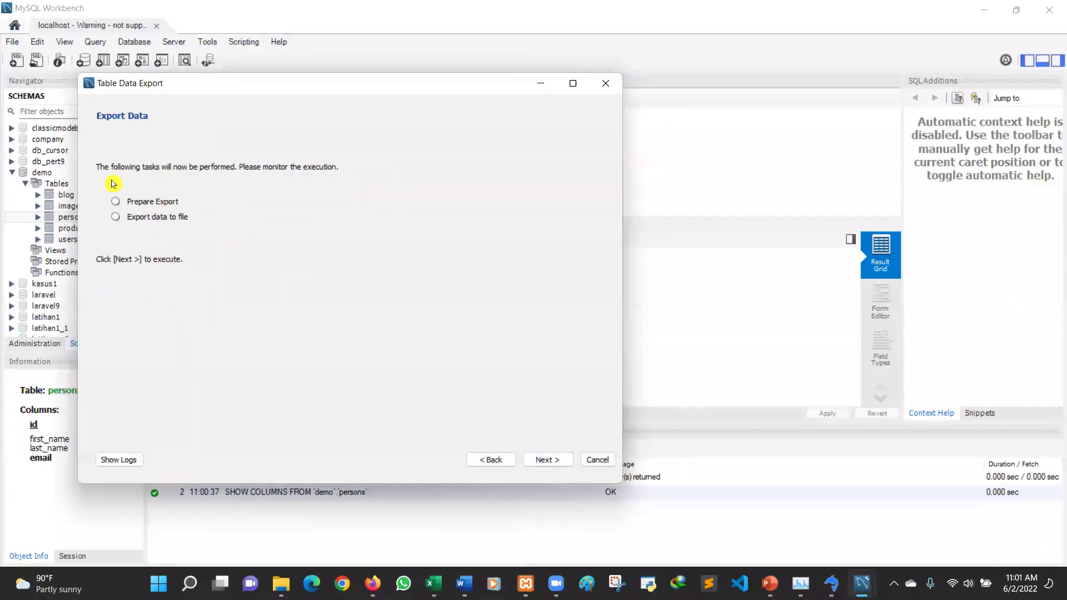
pyautogui.click(568, 460)
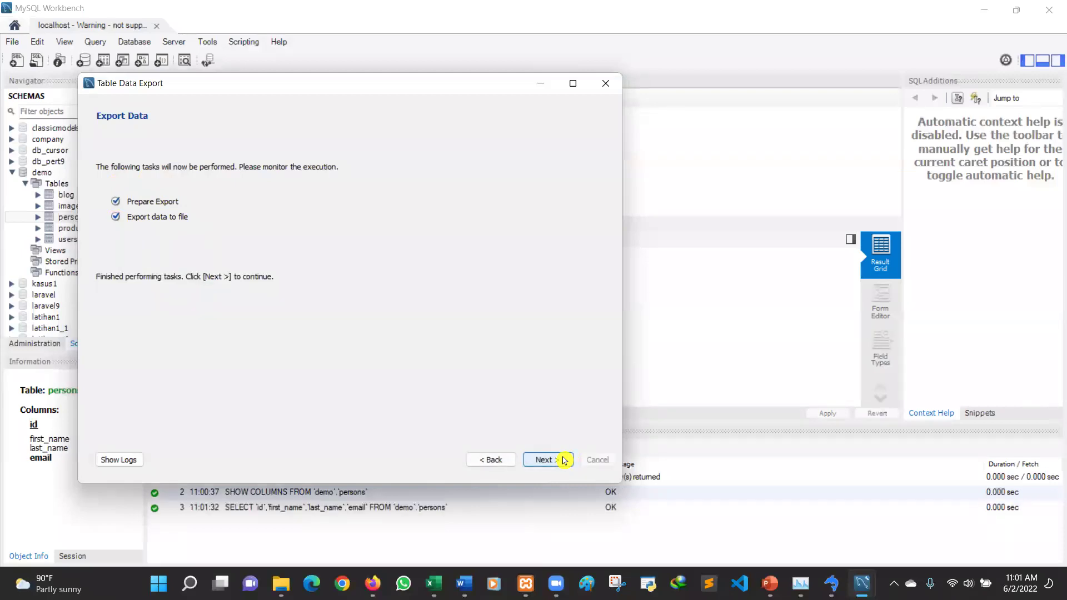
pyautogui.click(564, 459)
pyautogui.click(549, 459)
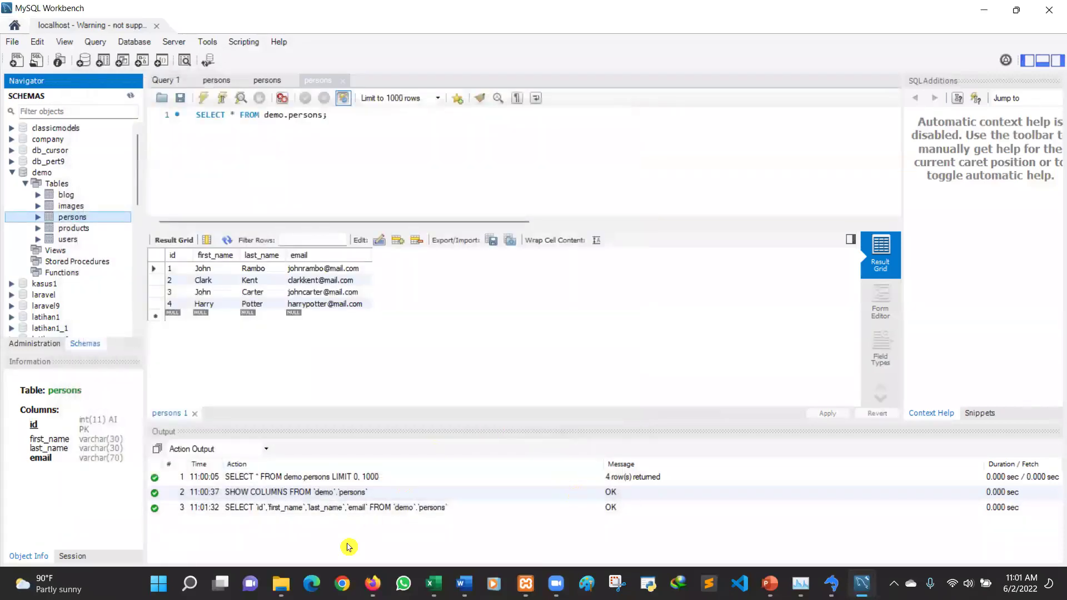
# Step: Switch to the Downloads folder in File Explorer and open laporan1_john_wb.csv in Notepad to inspect the exported rows
pyautogui.moveTo(281, 584)
pyautogui.click(328, 517)
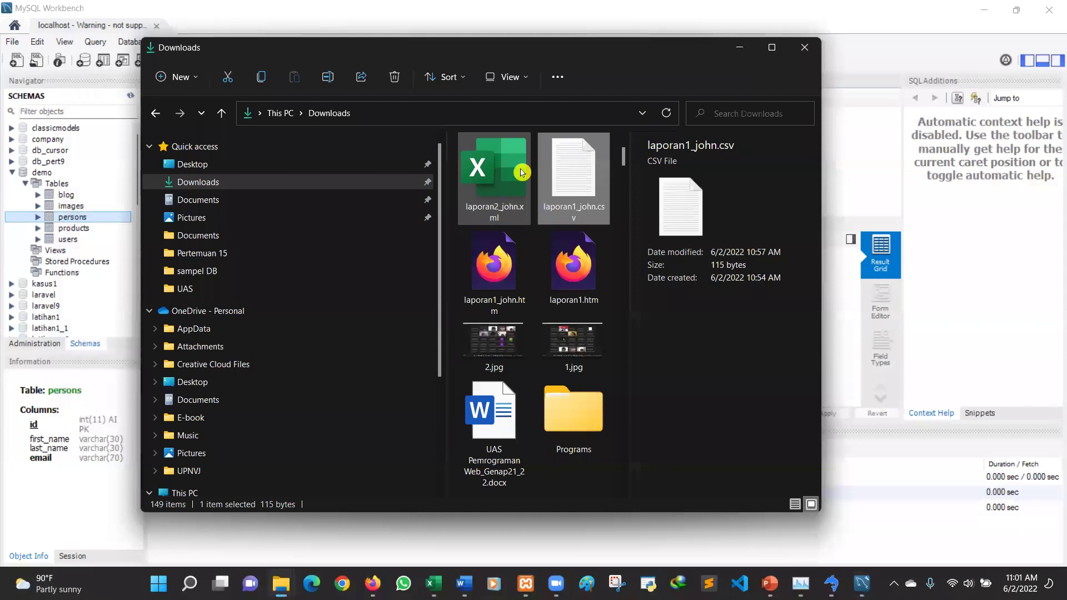
pyautogui.doubleClick(739, 71)
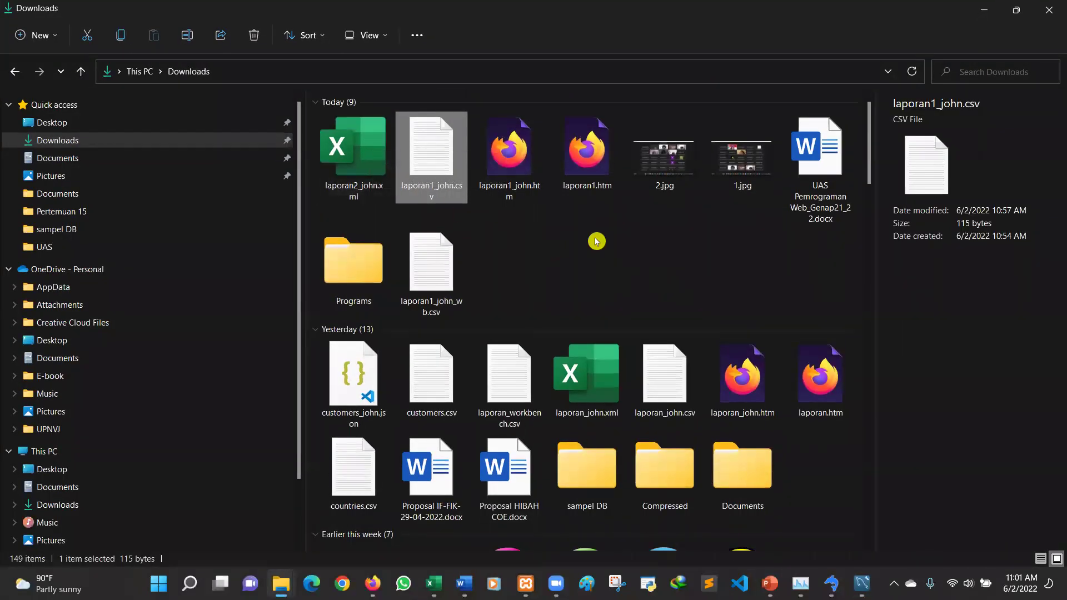
pyautogui.click(459, 285)
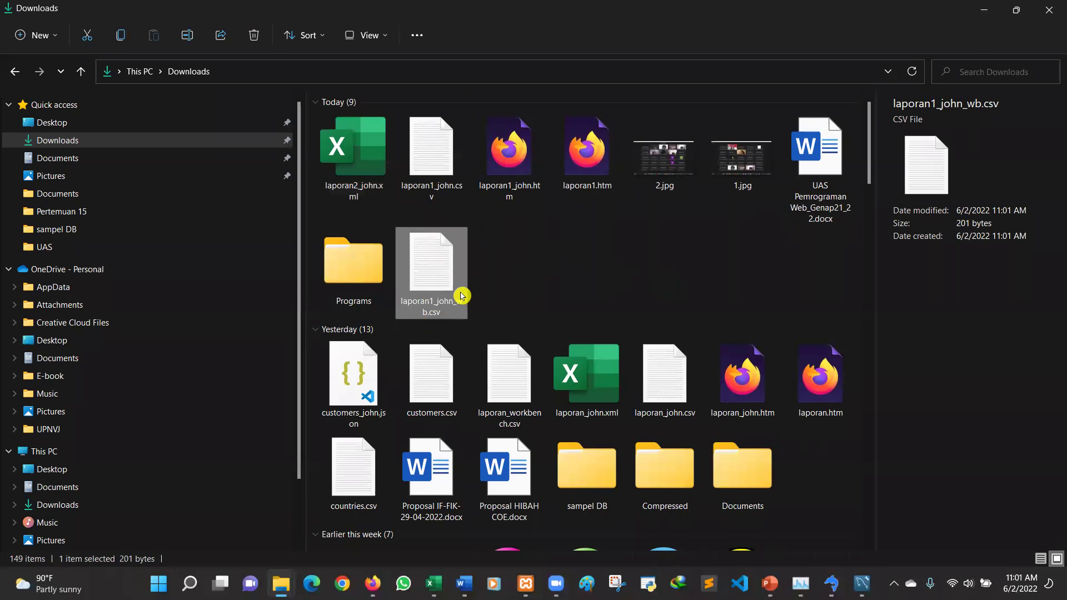
pyautogui.doubleClick(449, 268)
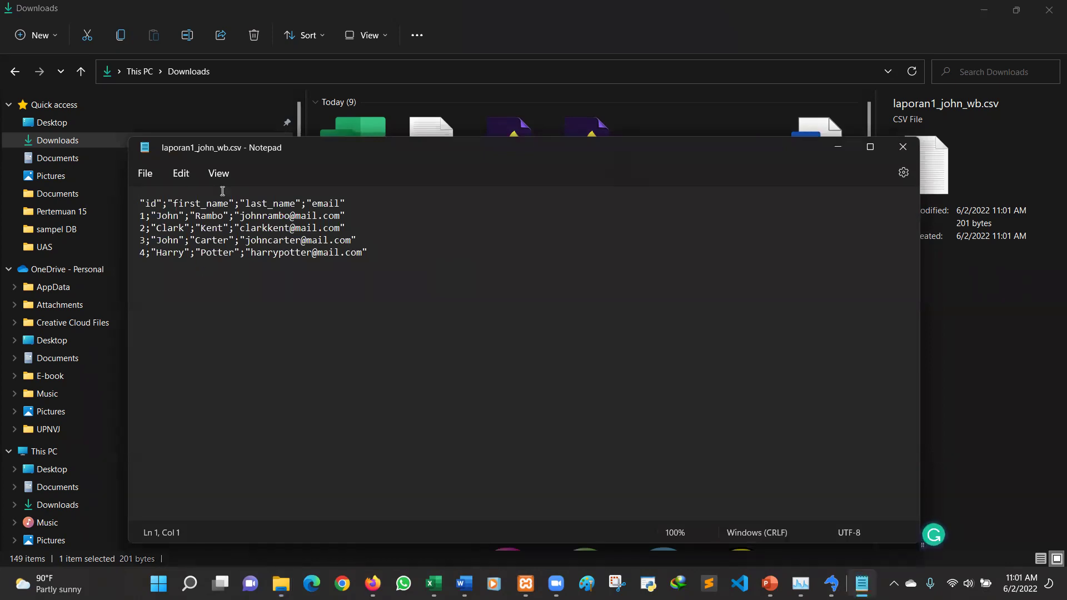
pyautogui.moveTo(281, 147); pyautogui.dragTo(317, 154)
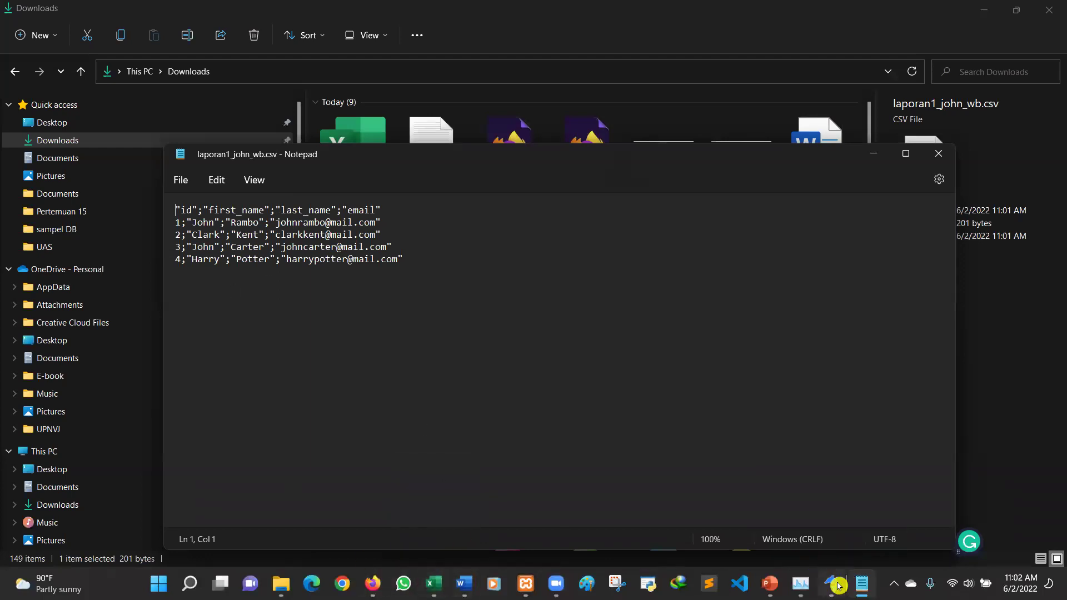
# Step: Switch to SQLyog and look at the operations offered for the persons table
pyautogui.moveTo(831, 583)
pyautogui.click(831, 501)
pyautogui.rightClick(82, 218)
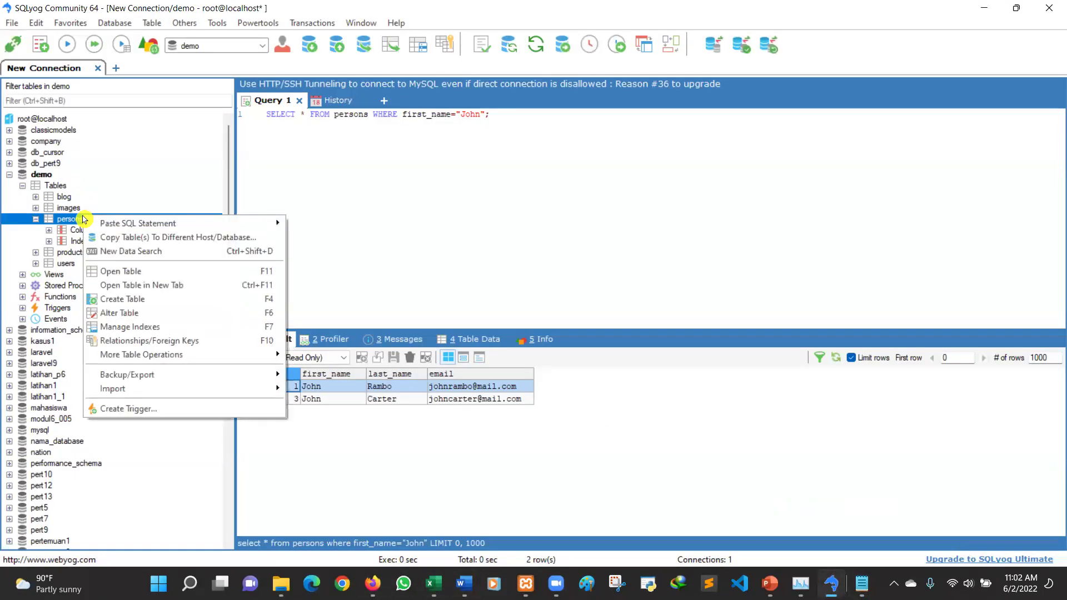
pyautogui.rightClick(988, 9)
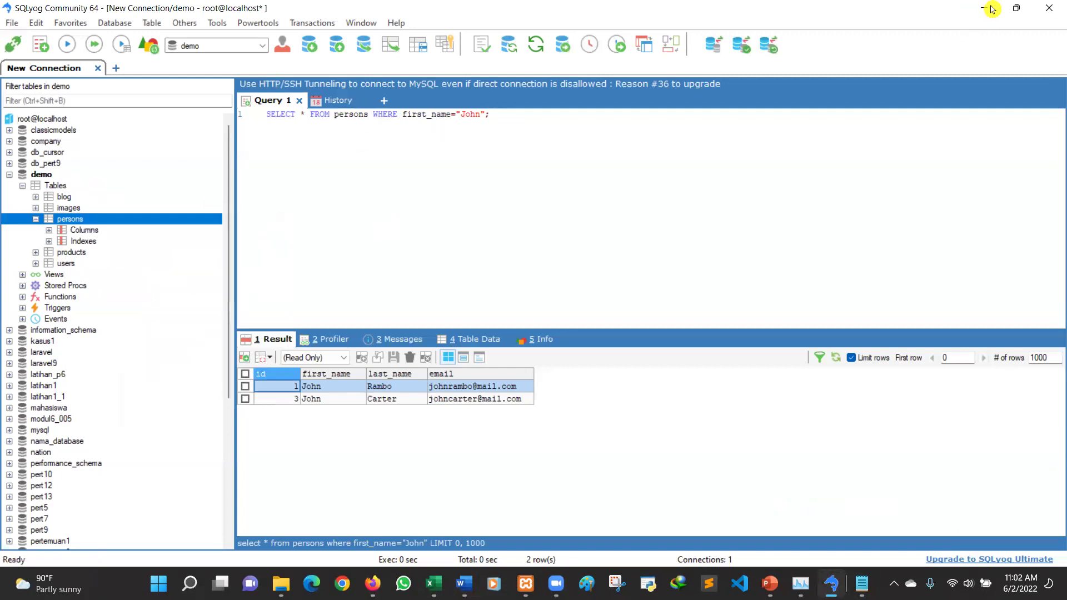
# Step: Close the Notepad report, switch to MySQL Workbench and look at the operations offered for the persons table
pyautogui.click(867, 582)
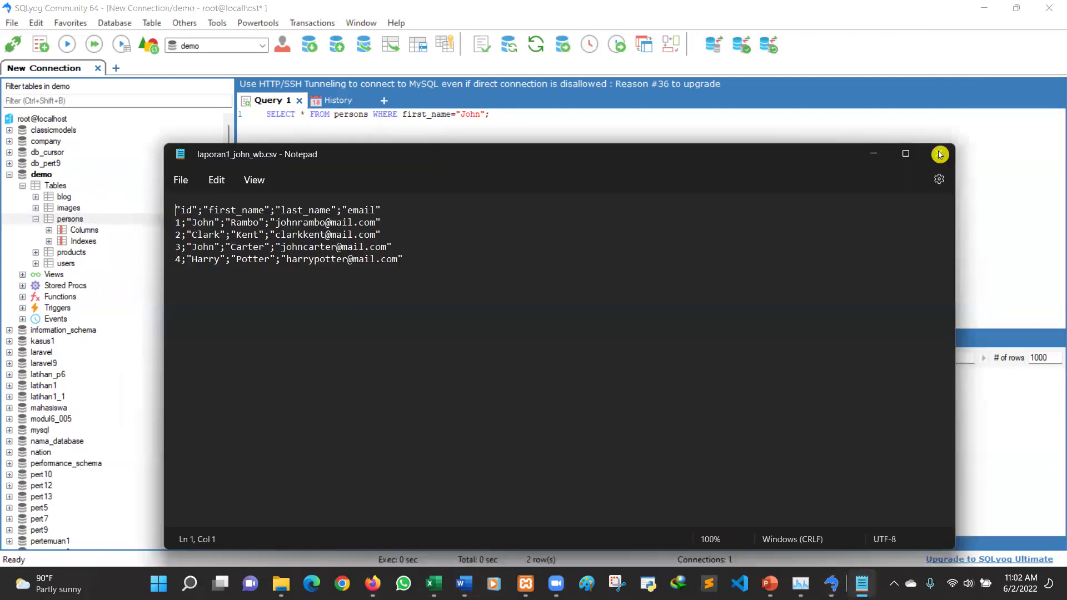
pyautogui.hotkey('alt', 'Tab')
pyautogui.rightClick(65, 218)
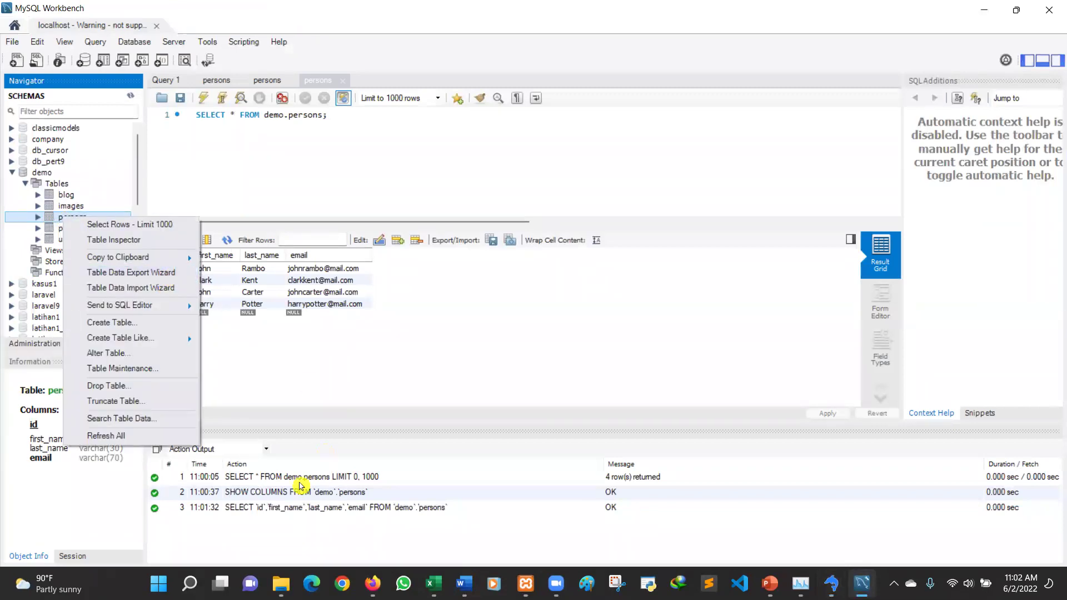
# Step: Open laporan1_john_wb.csv from the Downloads folder in Notepad to check its separators, close it and return to MySQL Workbench
pyautogui.click(282, 582)
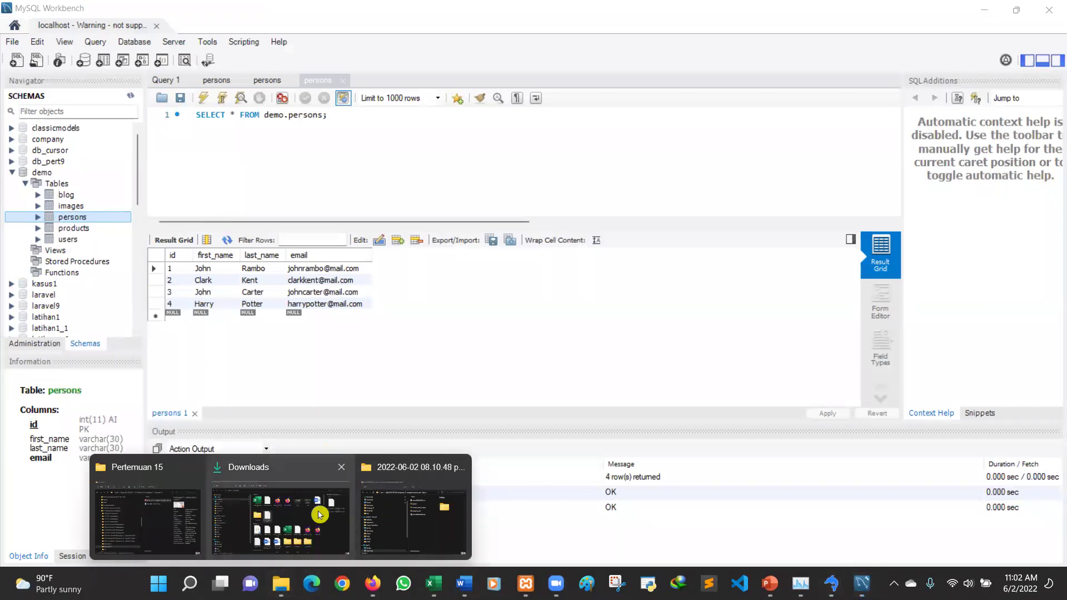
pyautogui.click(320, 515)
pyautogui.doubleClick(446, 263)
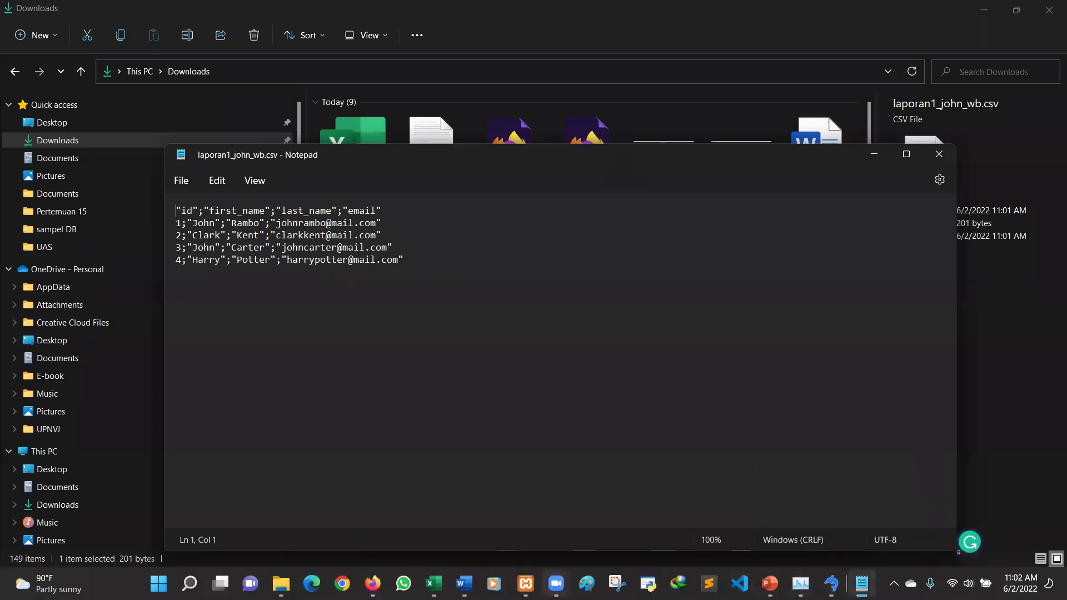
pyautogui.moveTo(862, 584)
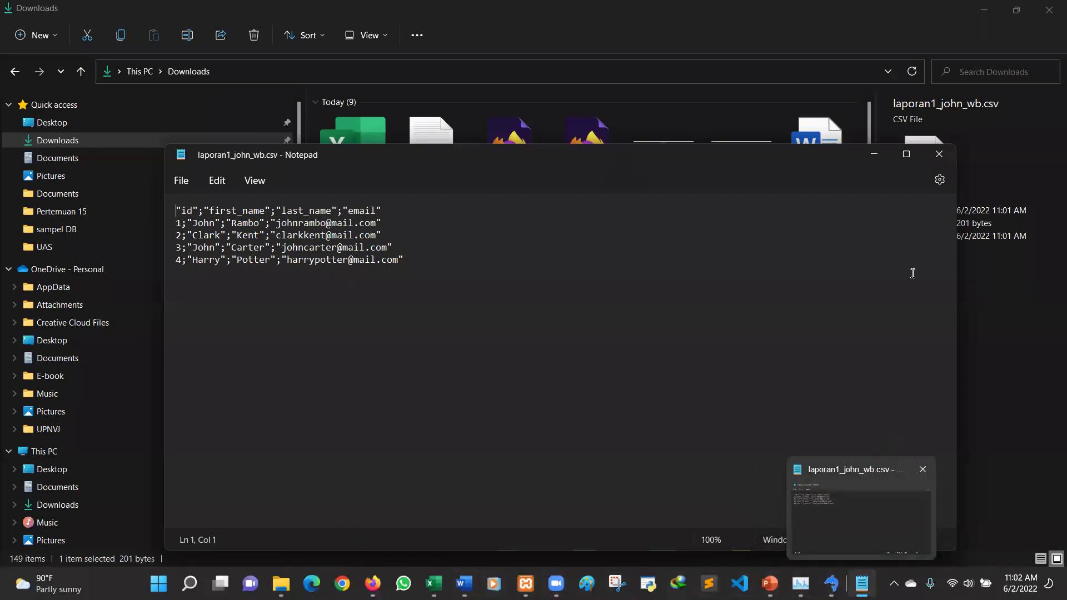
pyautogui.click(950, 152)
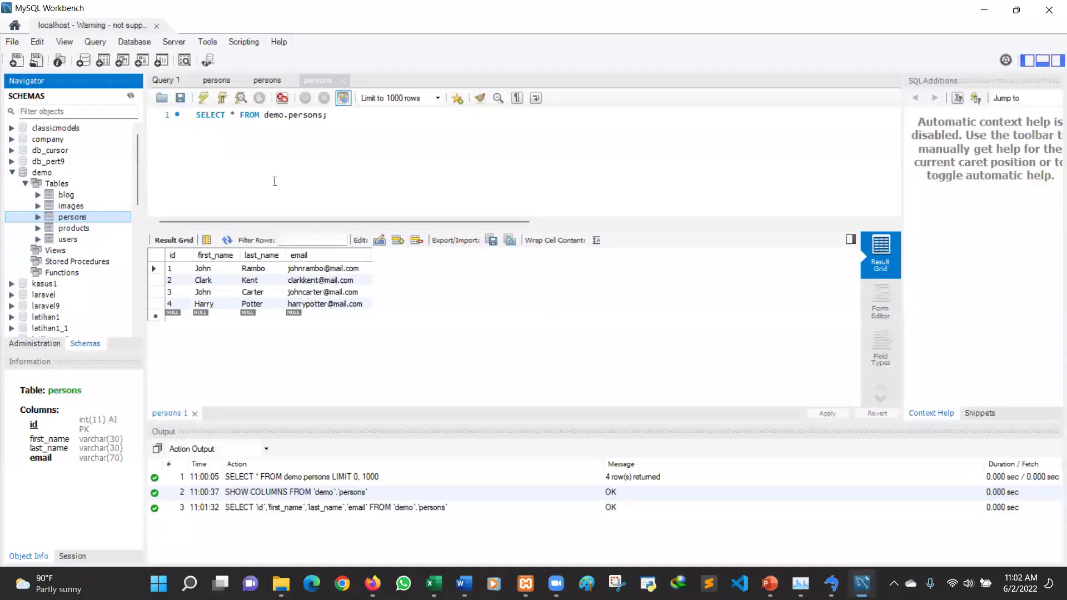
# Step: Review the CSV output options in the persons table's data export wizard, and cancel the wizard without exporting
pyautogui.rightClick(92, 219)
pyautogui.click(207, 274)
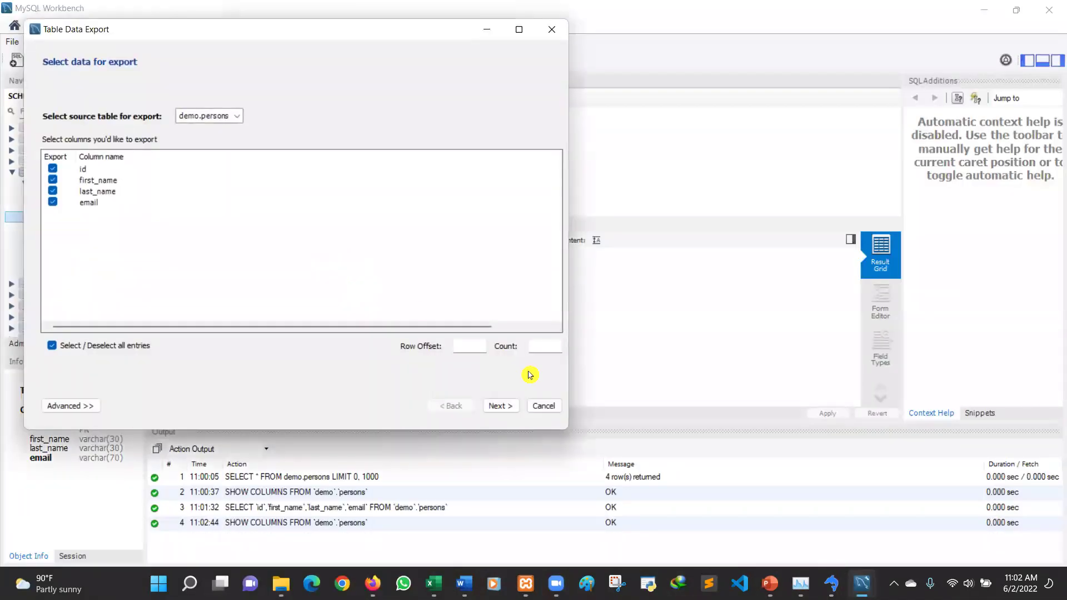
pyautogui.click(503, 407)
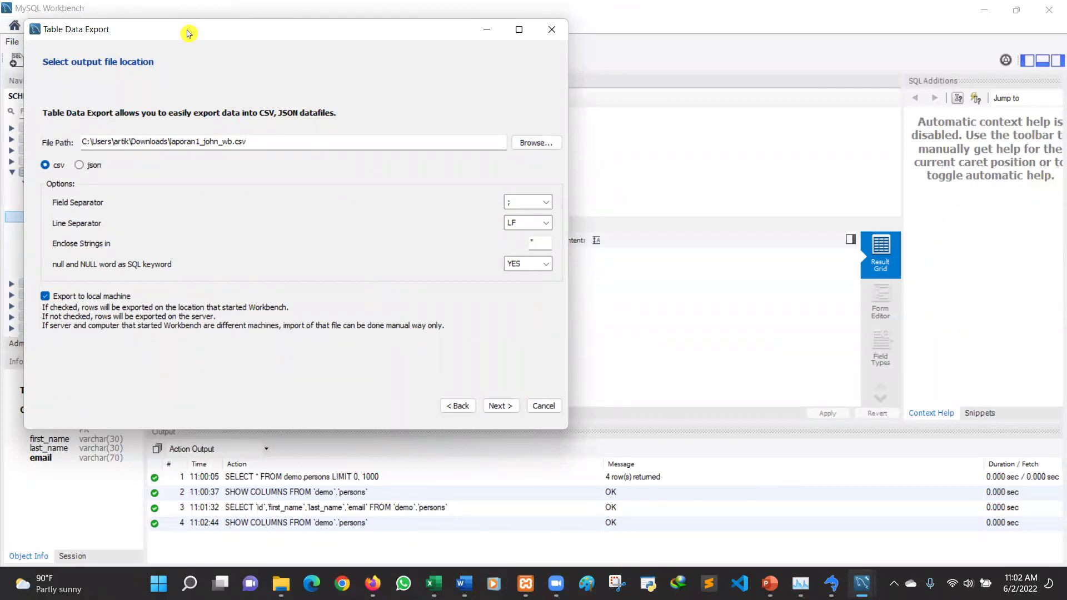
pyautogui.moveTo(186, 33); pyautogui.dragTo(233, 90)
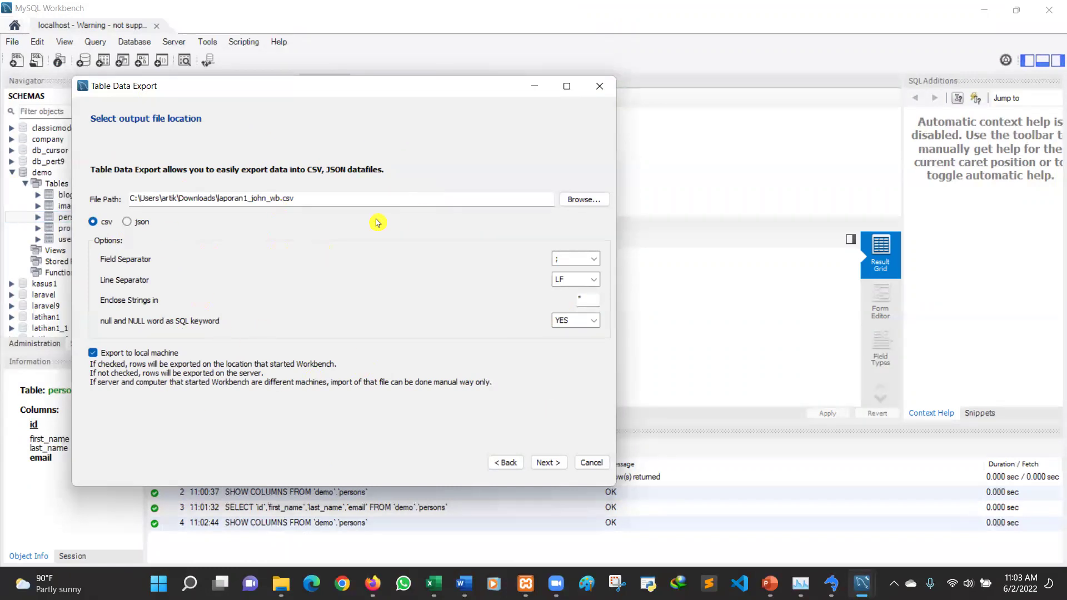
pyautogui.press('Escape')
pyautogui.rightClick(83, 218)
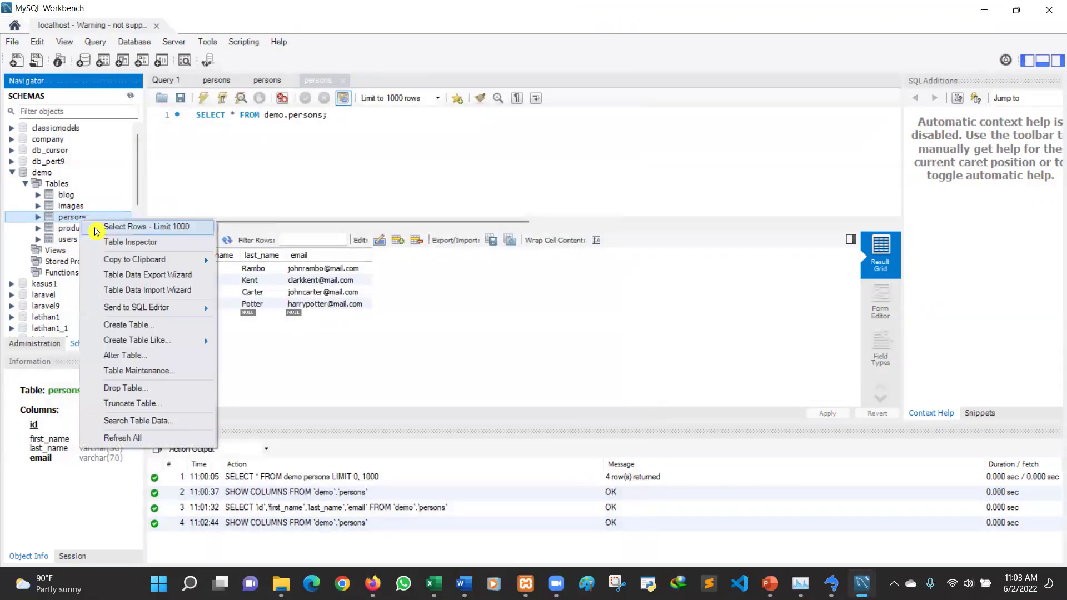
pyautogui.click(148, 276)
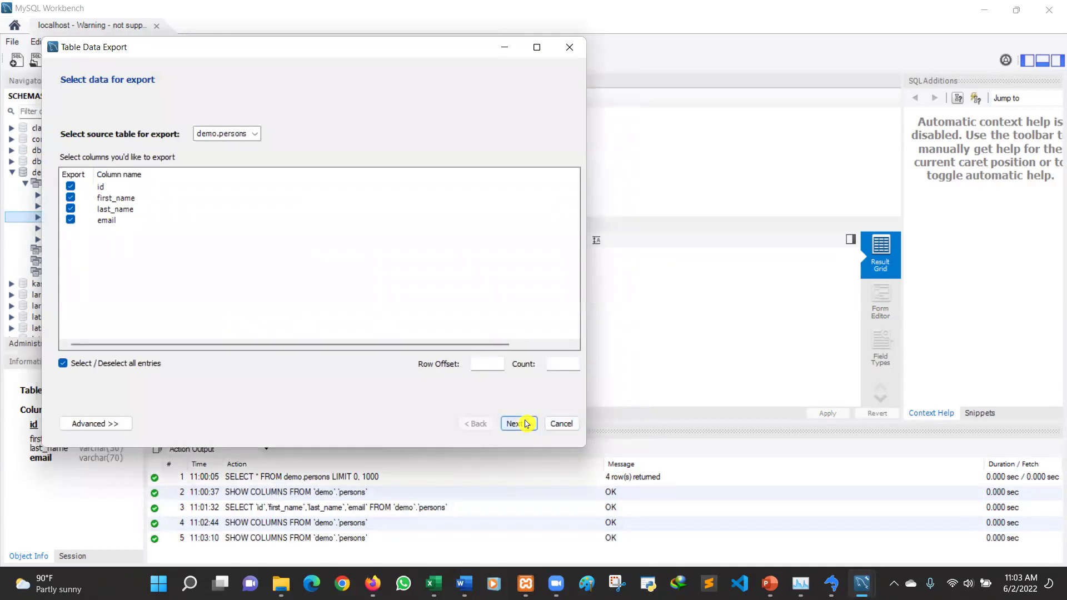
pyautogui.click(526, 424)
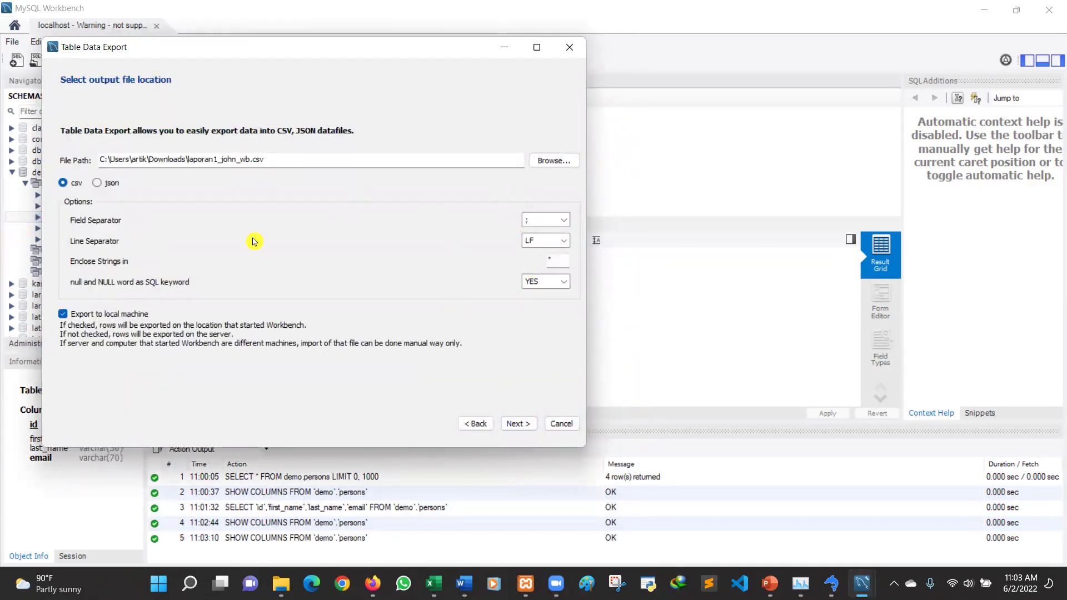
pyautogui.click(553, 424)
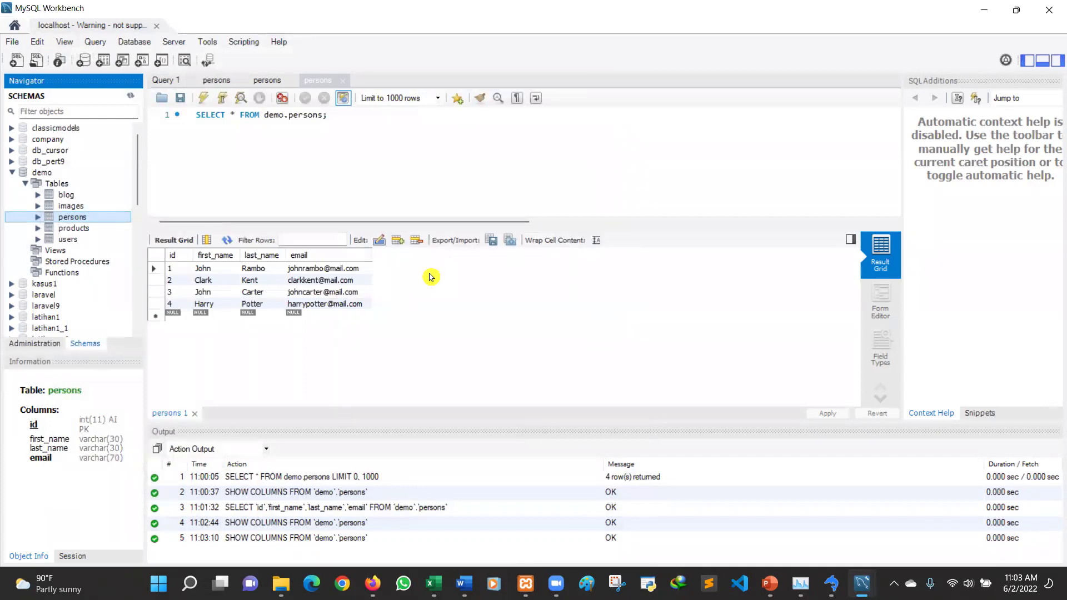
# Step: Export the persons result grid in CSV format to customers_john_wb.csv in Downloads
pyautogui.click(494, 243)
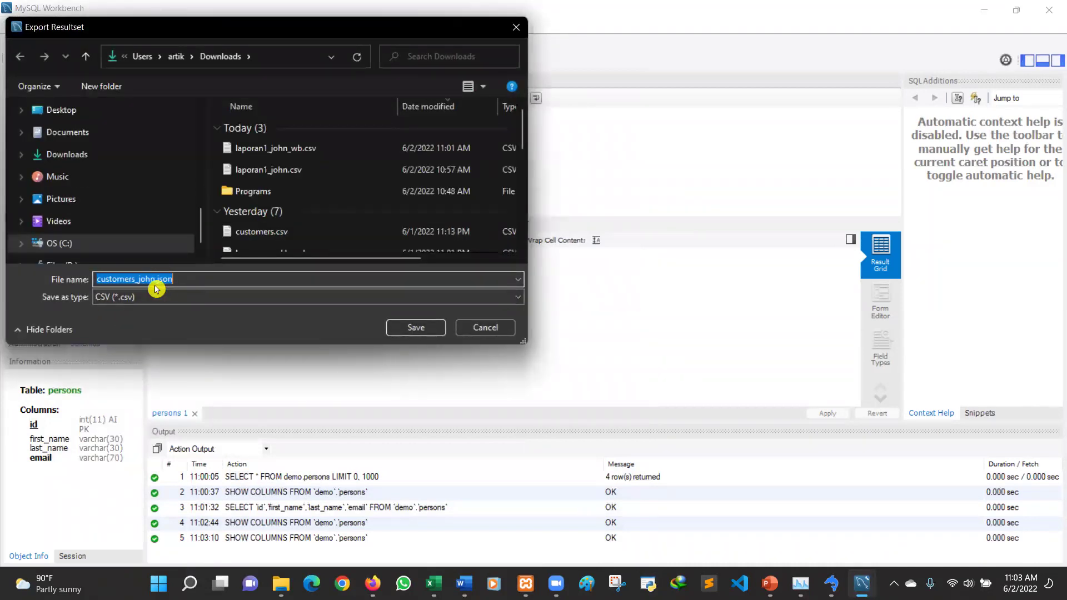
pyautogui.click(184, 280)
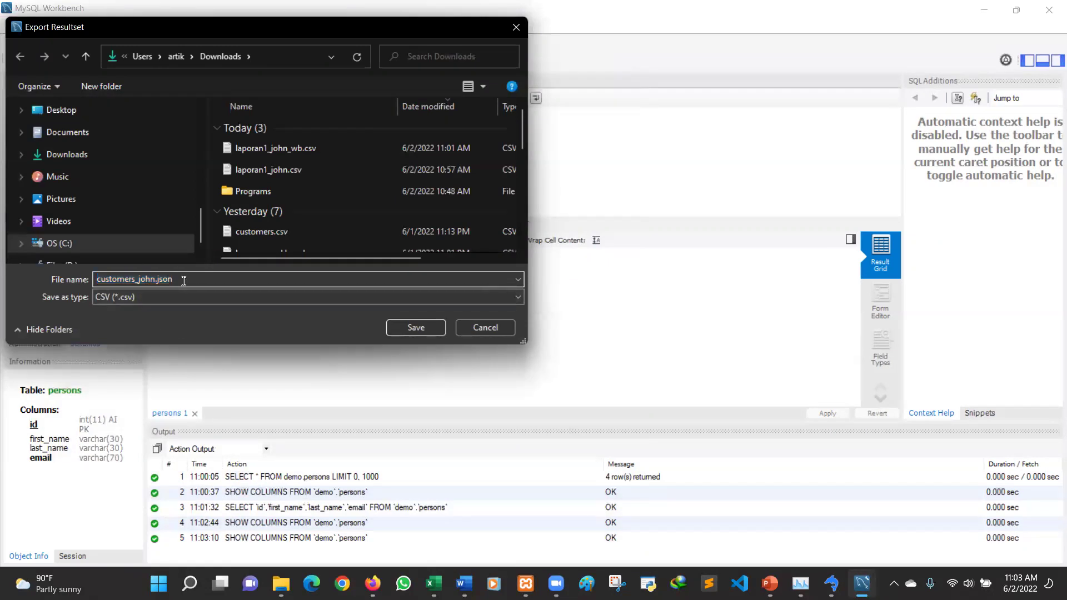
pyautogui.click(169, 297)
pyautogui.click(162, 279)
pyautogui.doubleClick(156, 279)
pyautogui.click(156, 279)
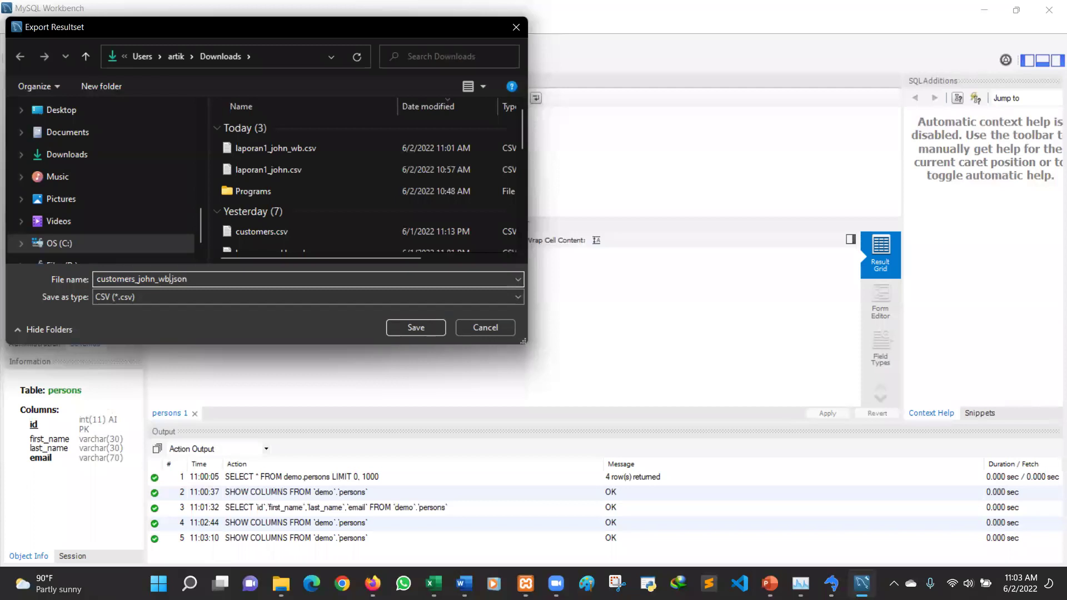
pyautogui.click(190, 278)
pyautogui.click(433, 329)
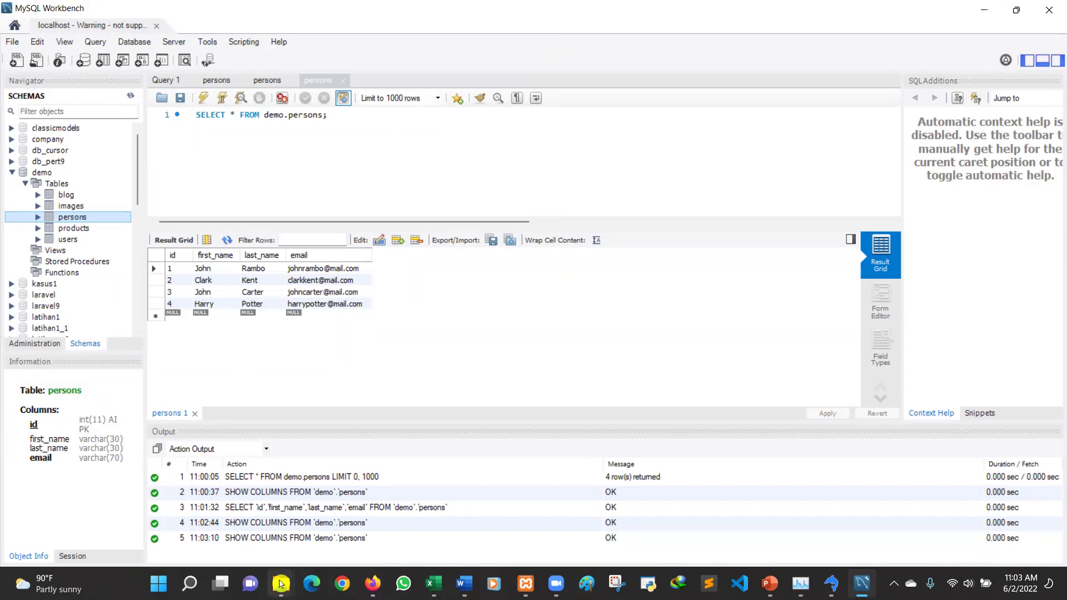
# Step: Open customers_john_wb.csv and laporan1_john_wb.csv from Downloads in Notepad and compare their separators and quoting
pyautogui.moveTo(280, 584)
pyautogui.click(289, 512)
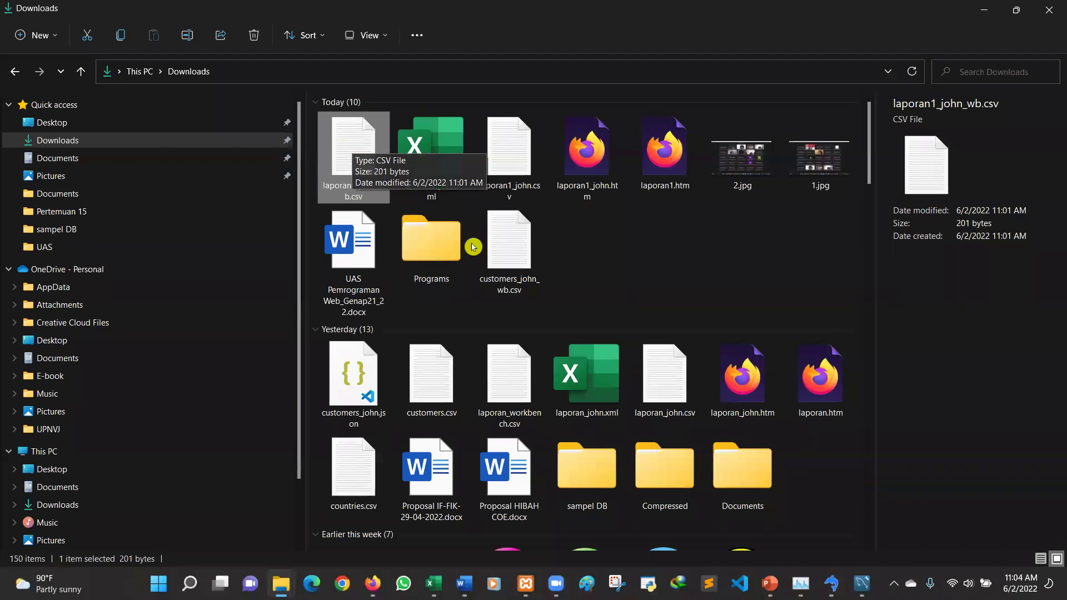
pyautogui.click(523, 256)
pyautogui.doubleClick(512, 246)
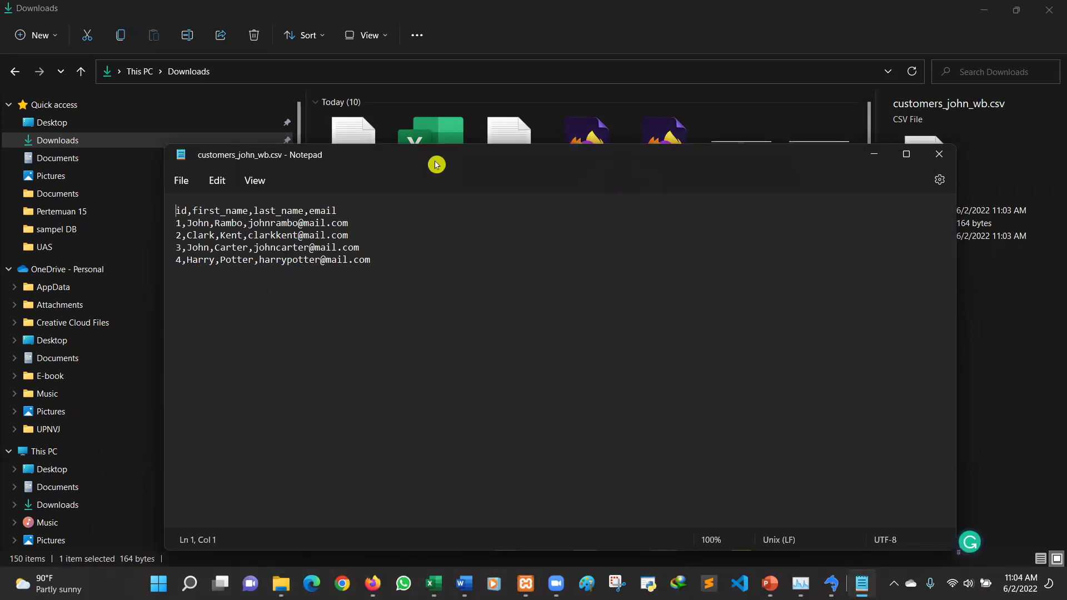
pyautogui.moveTo(439, 163); pyautogui.dragTo(513, 364)
pyautogui.click(365, 145)
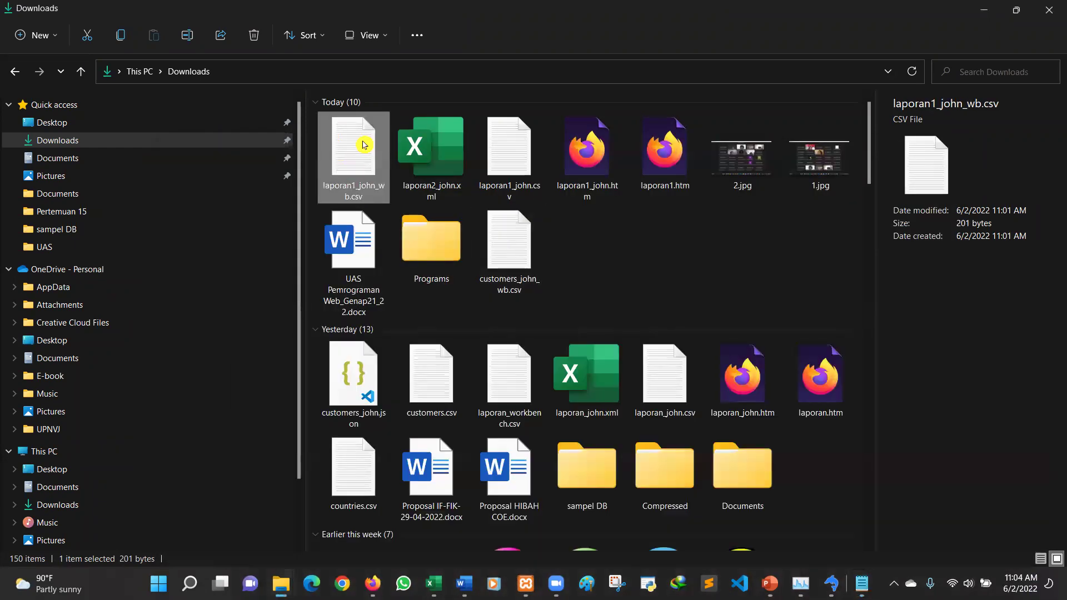
pyautogui.doubleClick(365, 145)
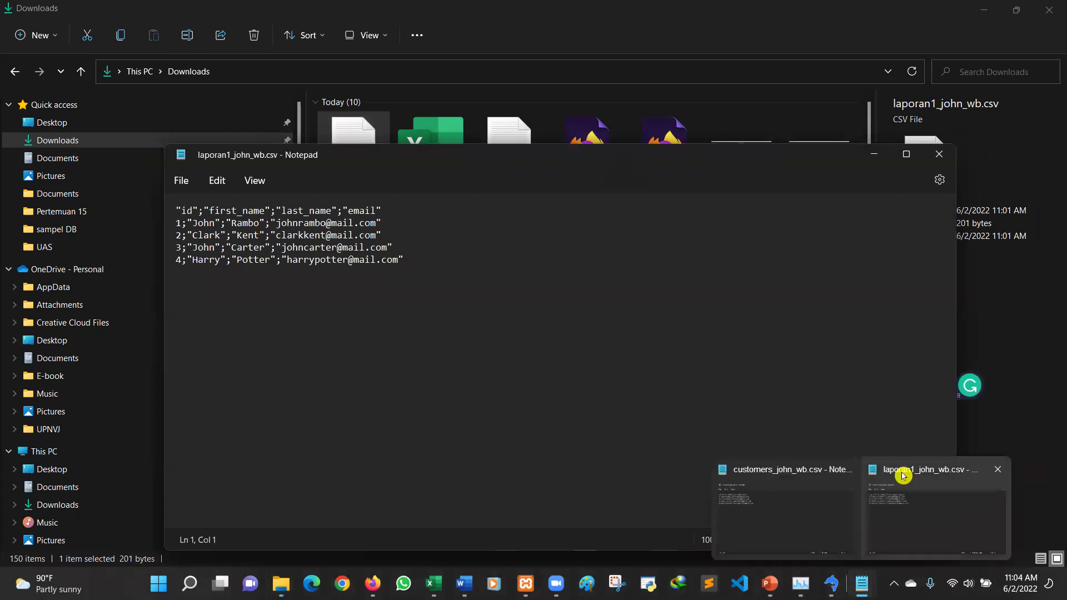
pyautogui.click(939, 154)
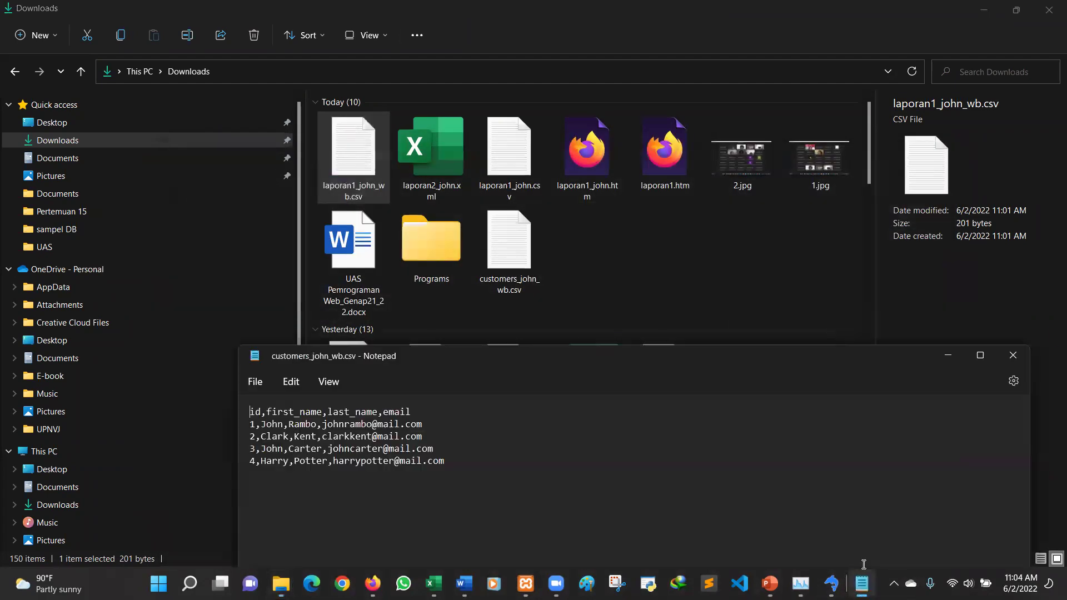
# Step: Open customers_john_wb.csv in Excel to inspect its columns, closing the older report workbook and the inspected file
pyautogui.click(512, 240)
pyautogui.rightClick(514, 243)
pyautogui.moveTo(692, 313)
pyautogui.click(750, 318)
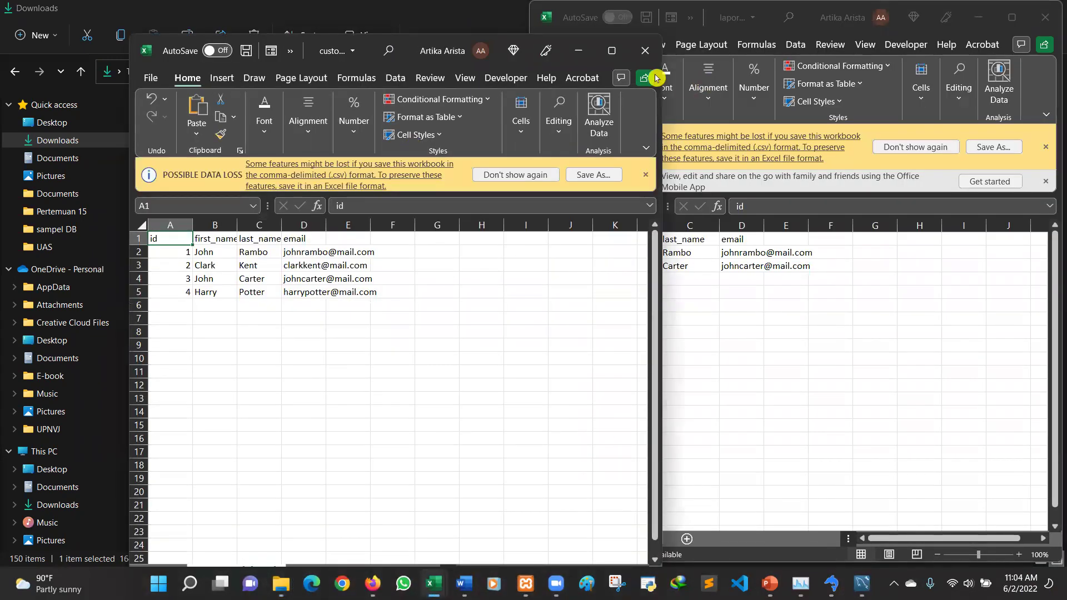
pyautogui.click(657, 78)
pyautogui.click(1045, 17)
pyautogui.click(548, 307)
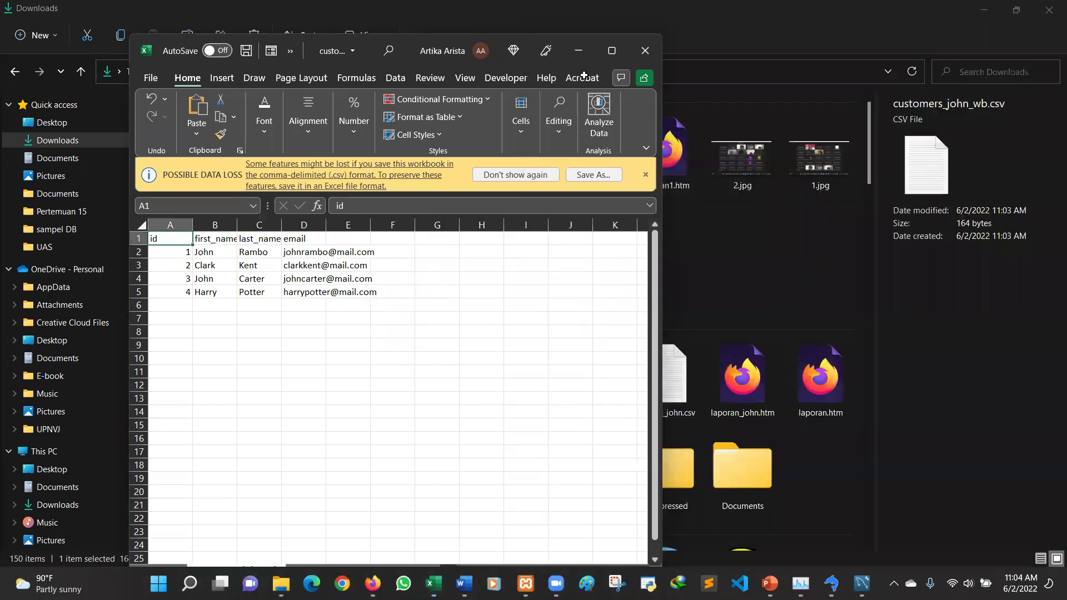
pyautogui.moveTo(162, 40); pyautogui.dragTo(175, 98)
pyautogui.click(662, 102)
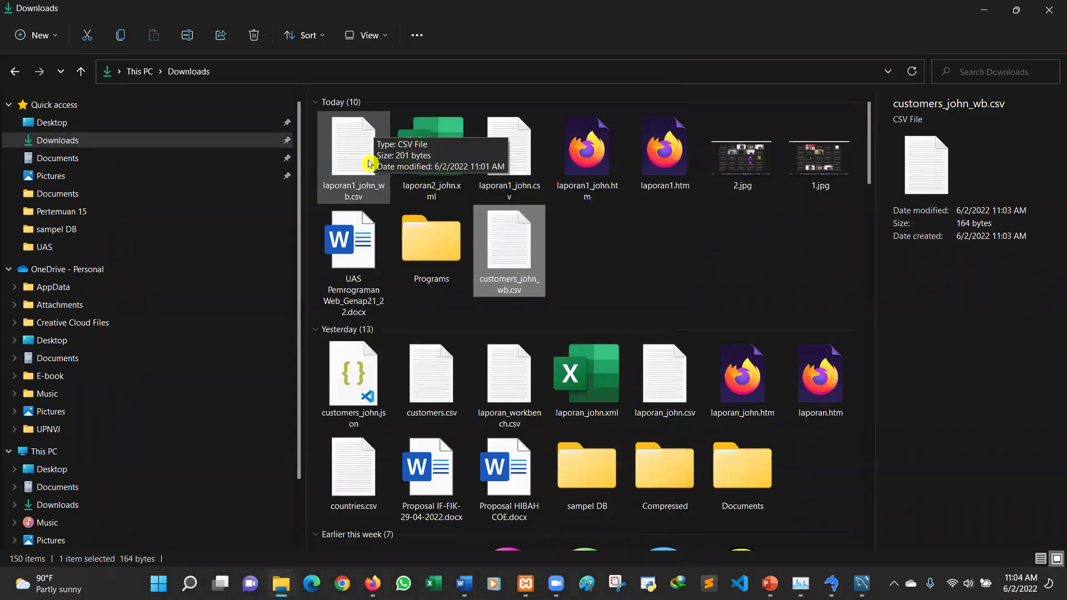
# Step: Open laporan1_john_wb.csv in Excel to inspect how its rows are laid out in columns
pyautogui.rightClick(370, 164)
pyautogui.moveTo(495, 229)
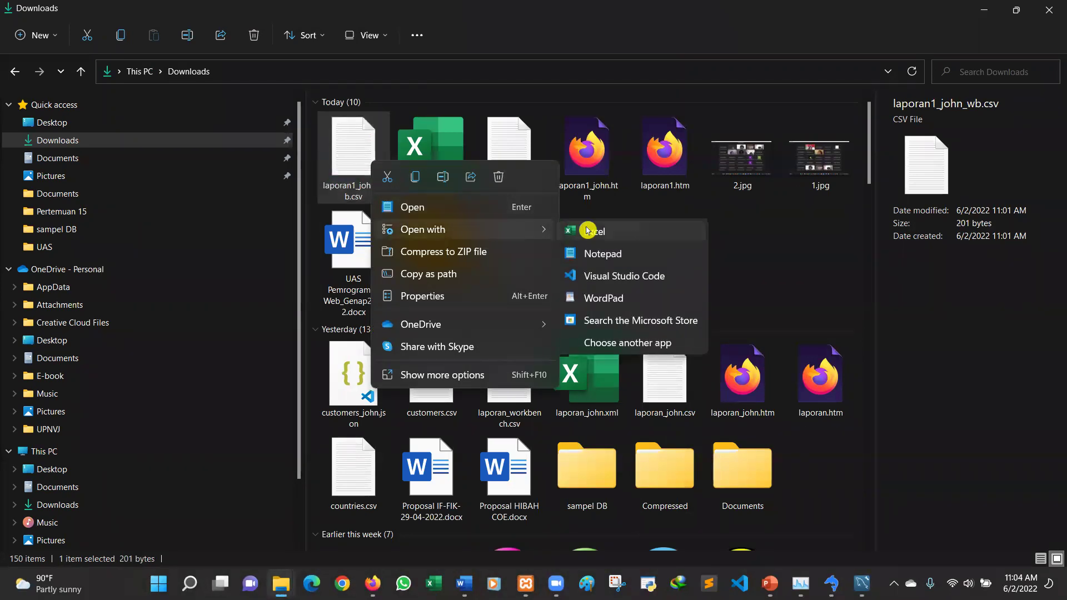
pyautogui.click(587, 230)
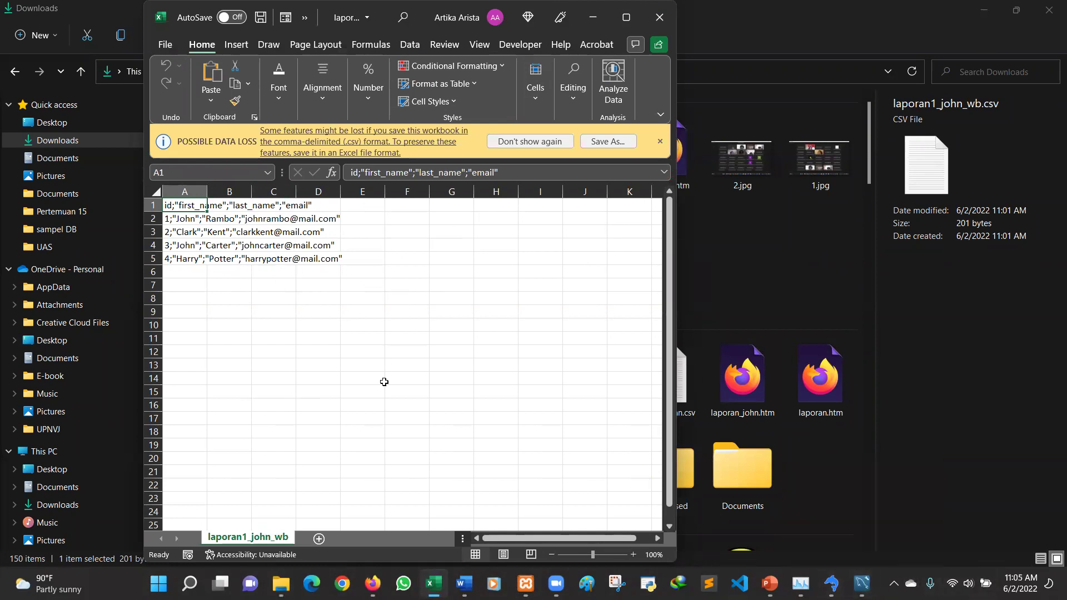
# Step: Look at the persons table's export operations in MySQL Workbench and close the laporan1_john_wb.csv workbook in Excel
pyautogui.click(861, 583)
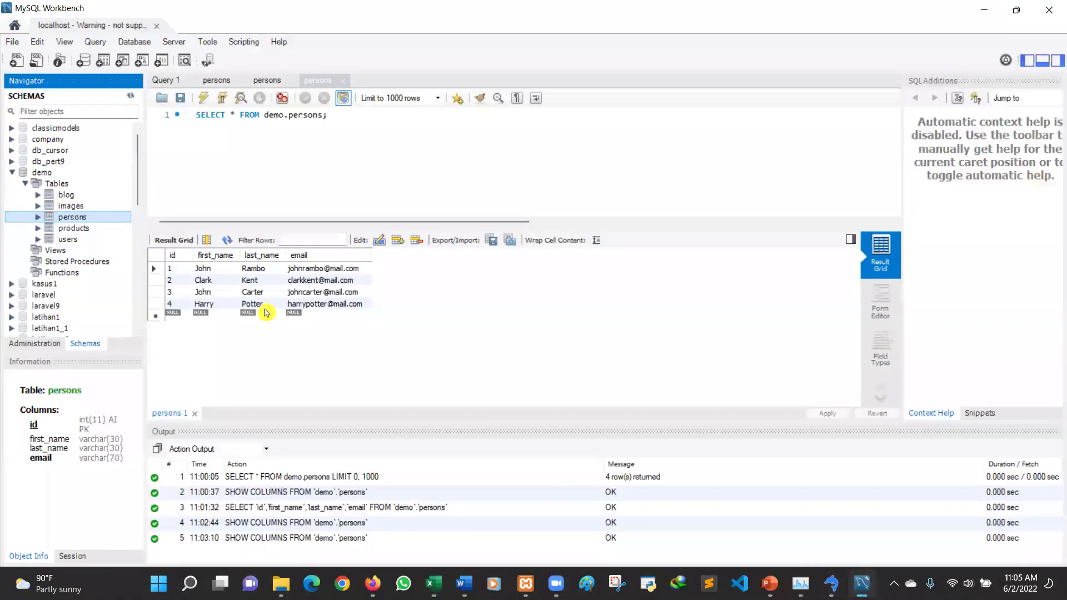
pyautogui.rightClick(84, 219)
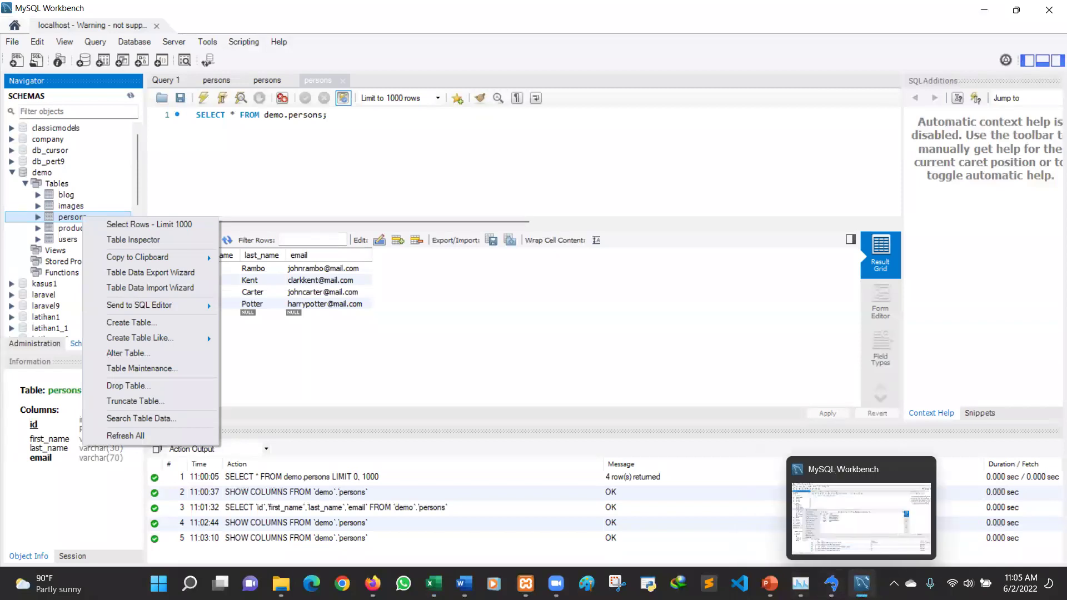
pyautogui.click(432, 584)
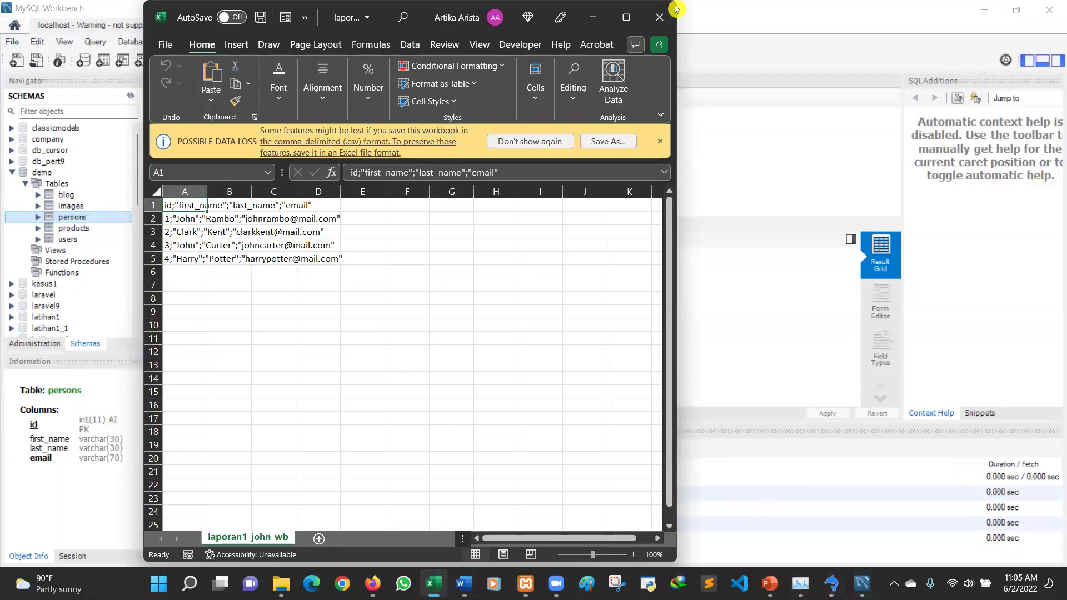
pyautogui.click(660, 17)
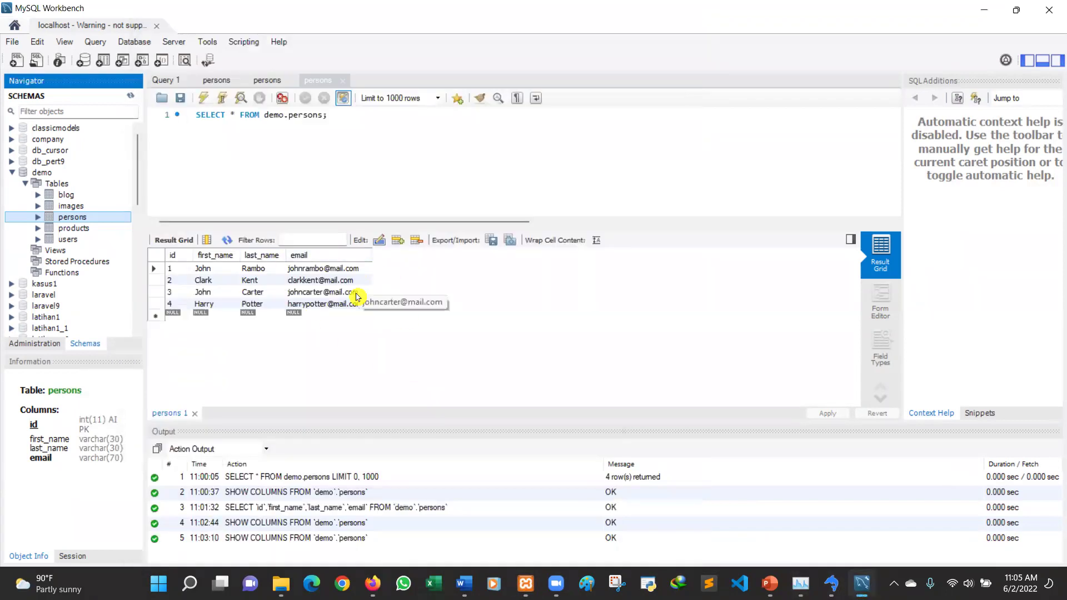
pyautogui.rightClick(84, 217)
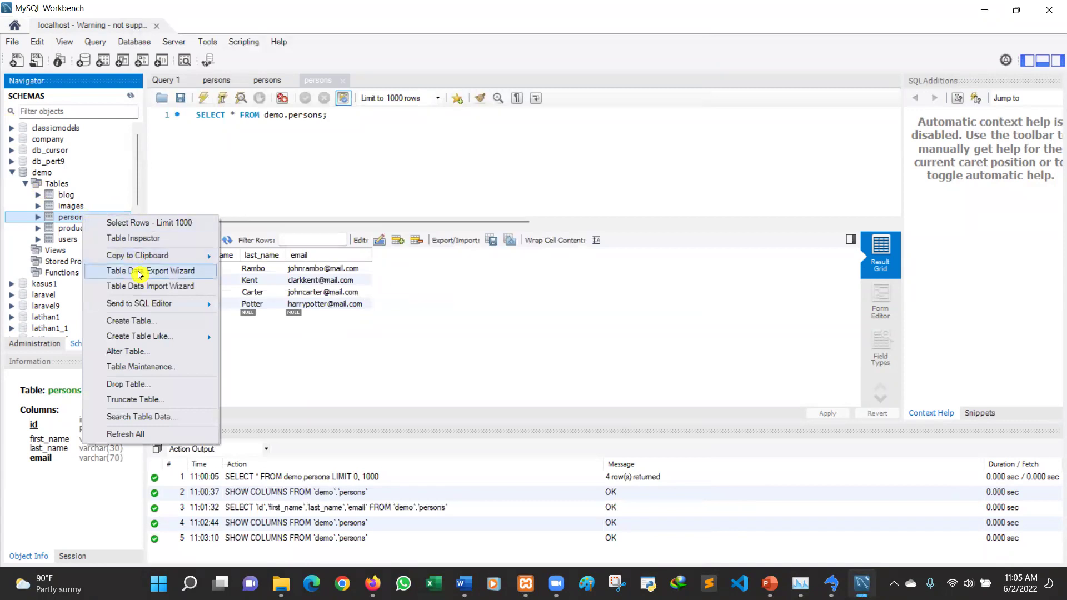
pyautogui.click(376, 373)
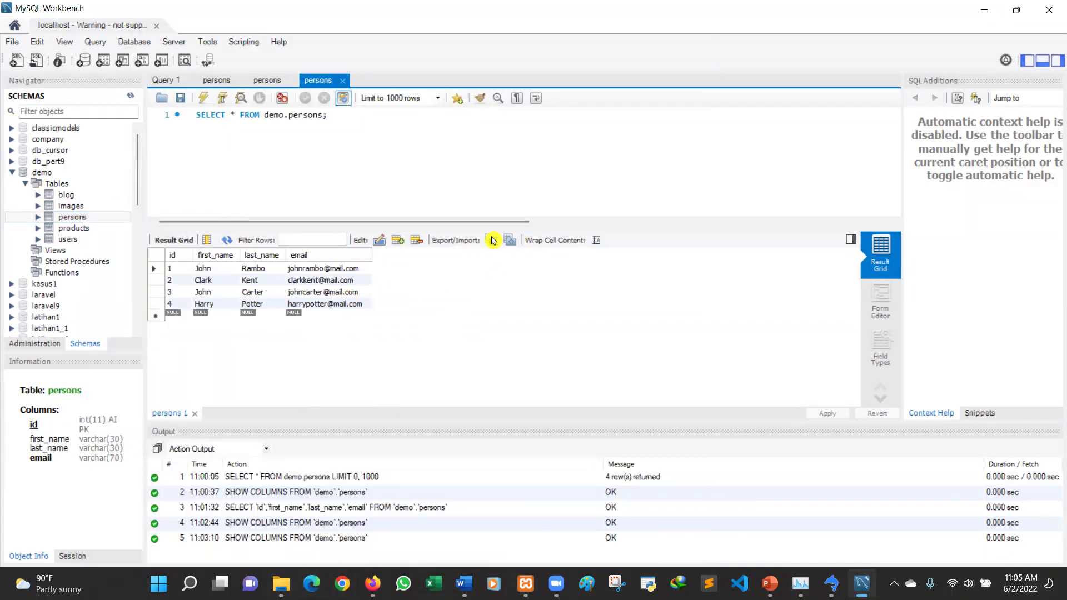
# Step: Open customers_john_wb.csv from Downloads in Excel to inspect its rows and columns, closing the workbook after viewing
pyautogui.moveTo(281, 584)
pyautogui.click(281, 503)
pyautogui.click(522, 259)
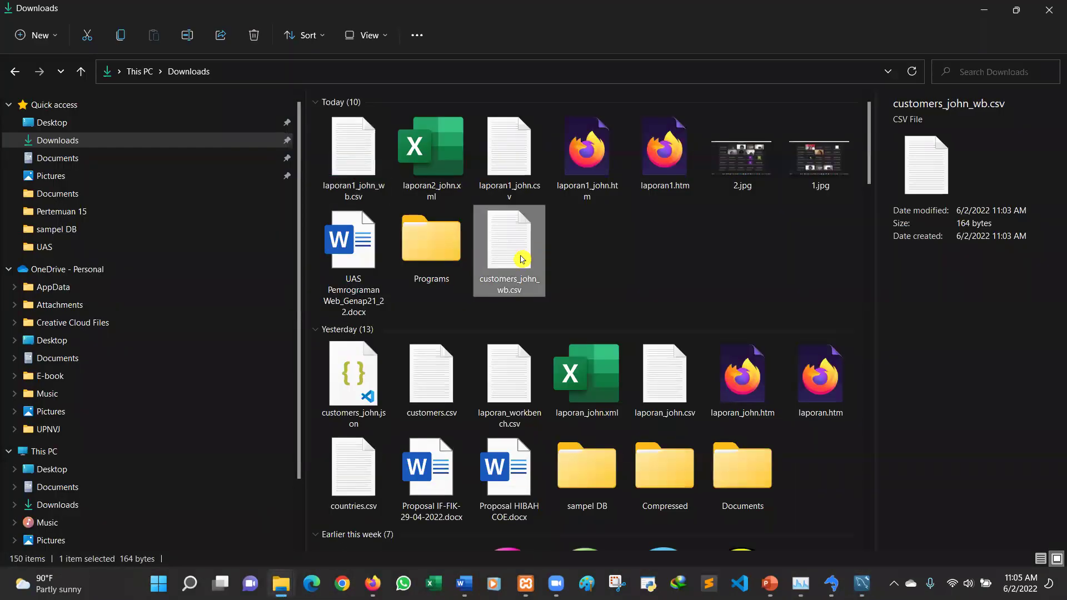
pyautogui.rightClick(522, 259)
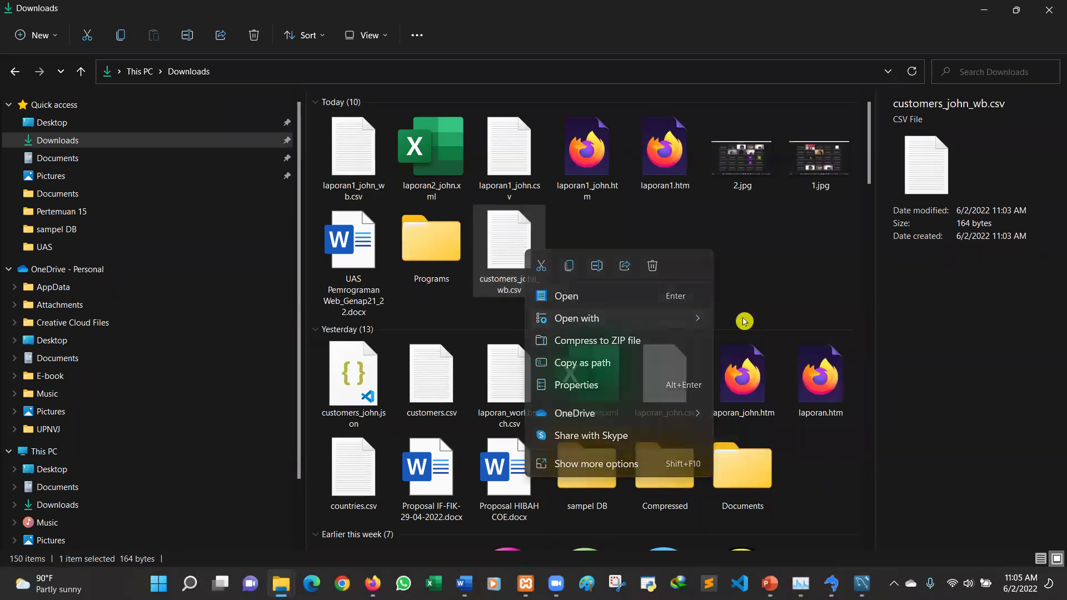
pyautogui.press('Return')
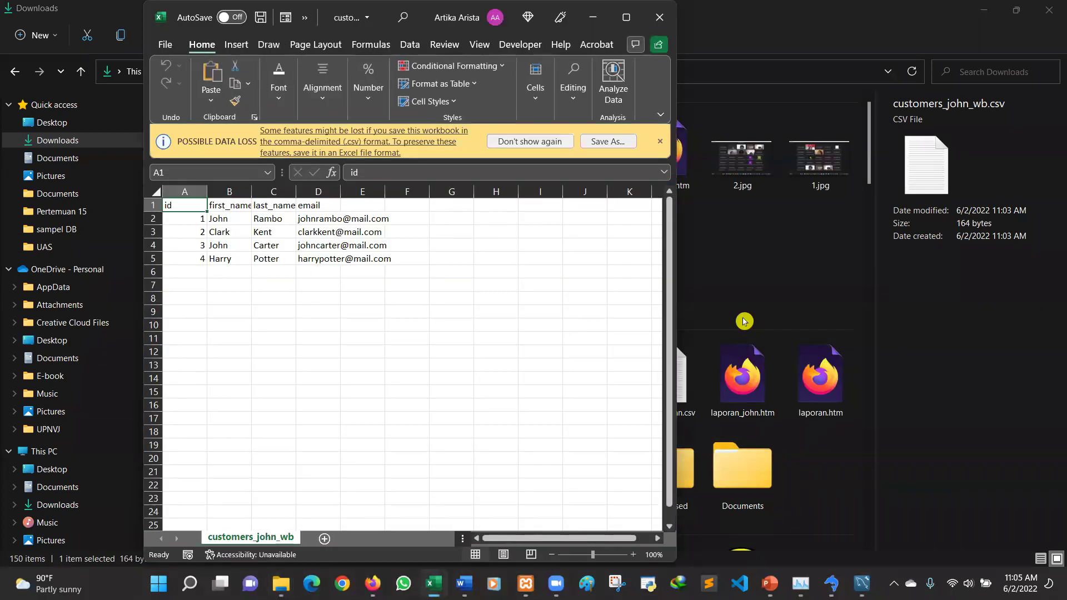
pyautogui.click(659, 17)
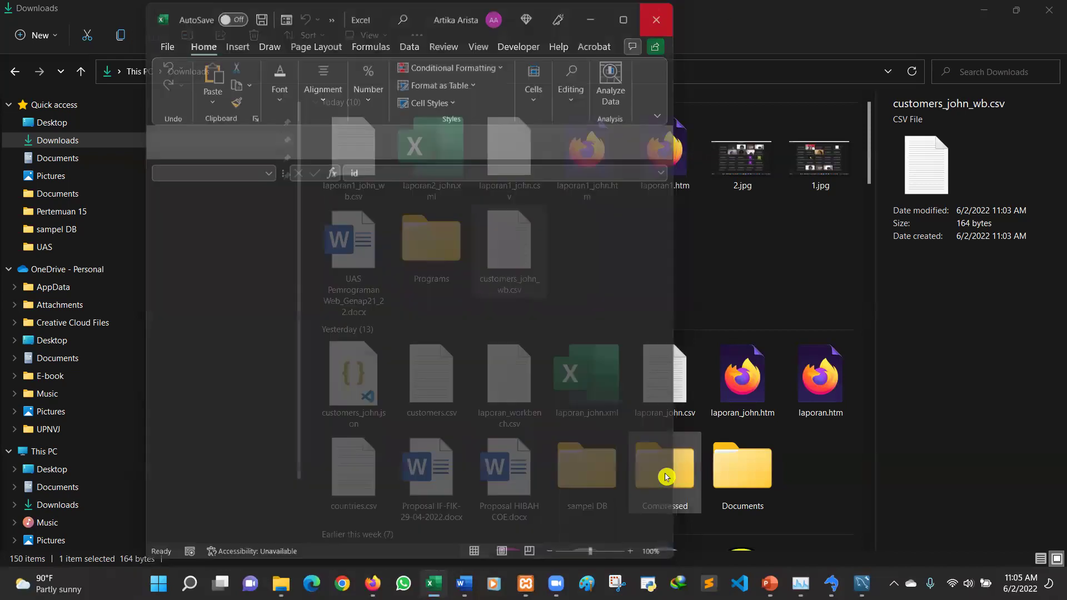
# Step: Copy the WHERE condition on first_name from the SQLyog query and add it to the demo.persons query in MySQL Workbench
pyautogui.click(862, 584)
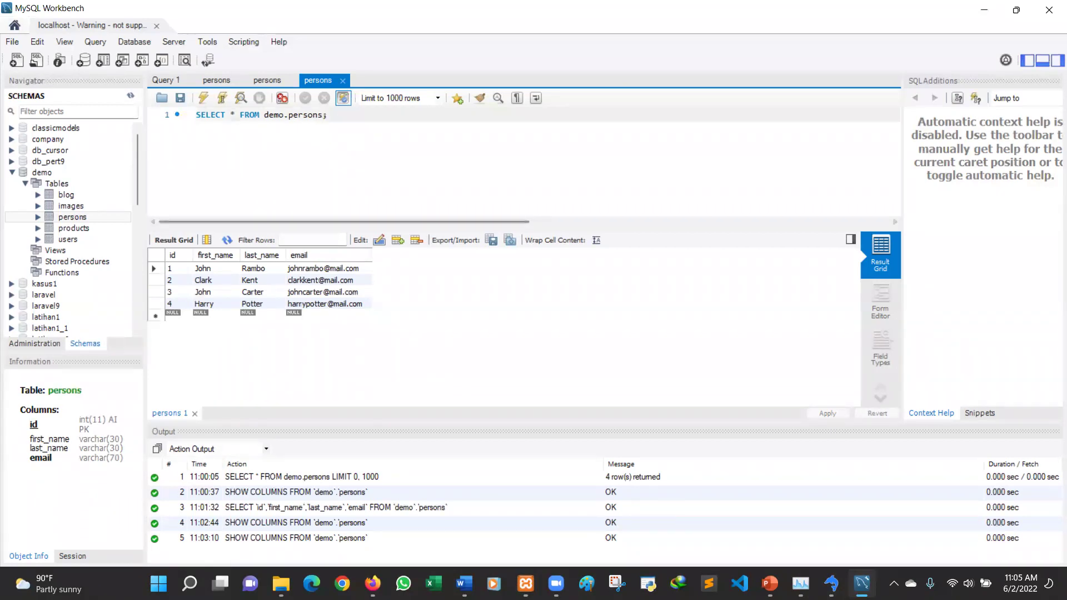
pyautogui.click(831, 583)
pyautogui.moveTo(527, 132); pyautogui.dragTo(388, 115)
pyautogui.rightClick(373, 114)
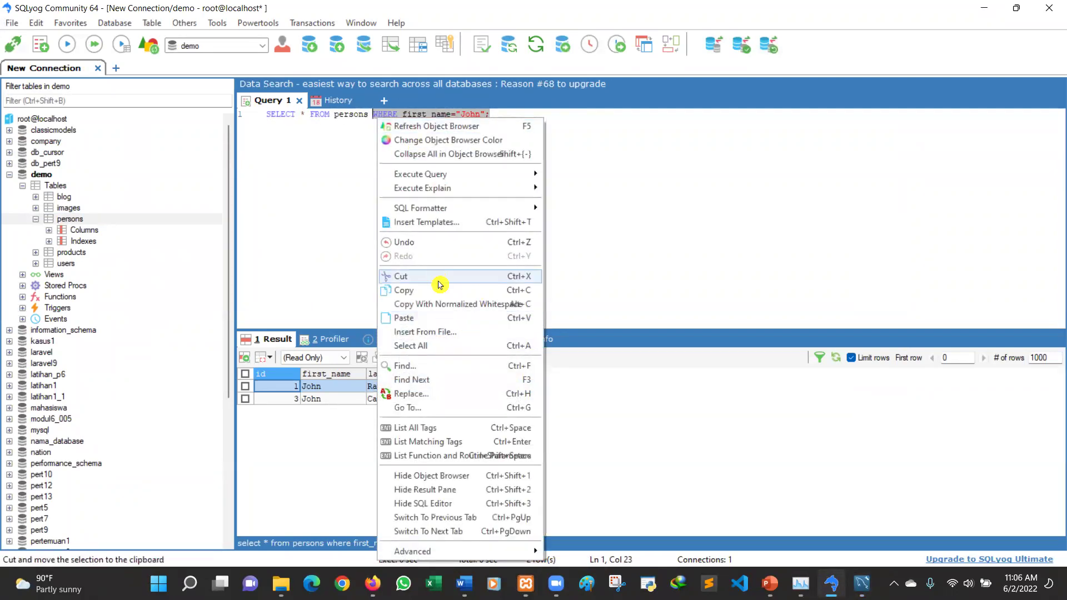
pyautogui.click(401, 290)
pyautogui.hotkey('alt', 'Tab')
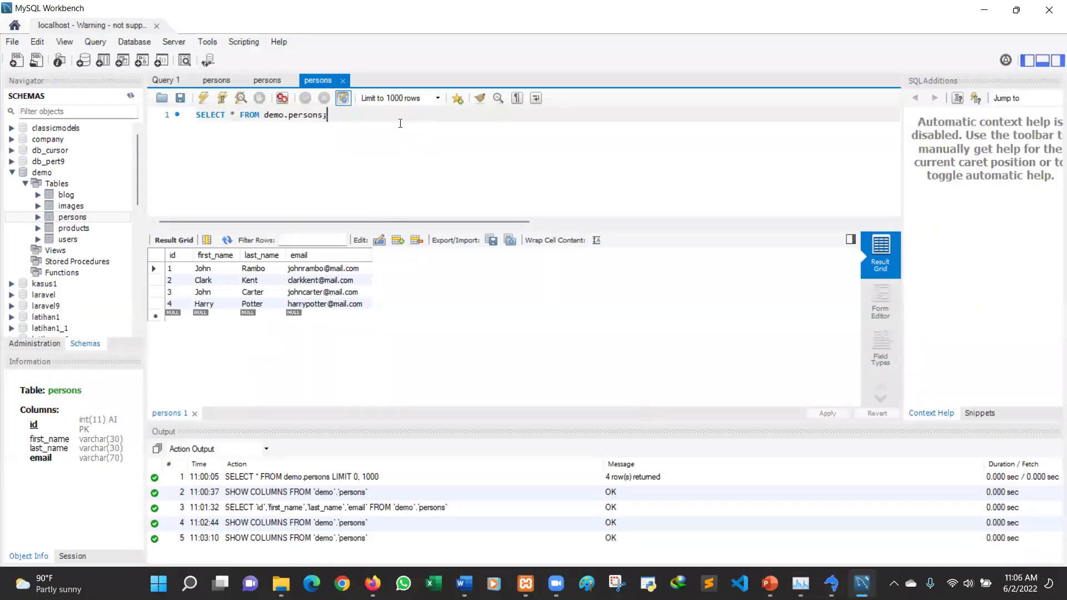
pyautogui.hotkey('ctrl', 'v')
# Step: Try to run the filtered query on persons without the demo. schema prefix
pyautogui.press('BackSpace')
pyautogui.press('BackSpace')
pyautogui.press('BackSpace')
pyautogui.press('BackSpace')
pyautogui.press('BackSpace')
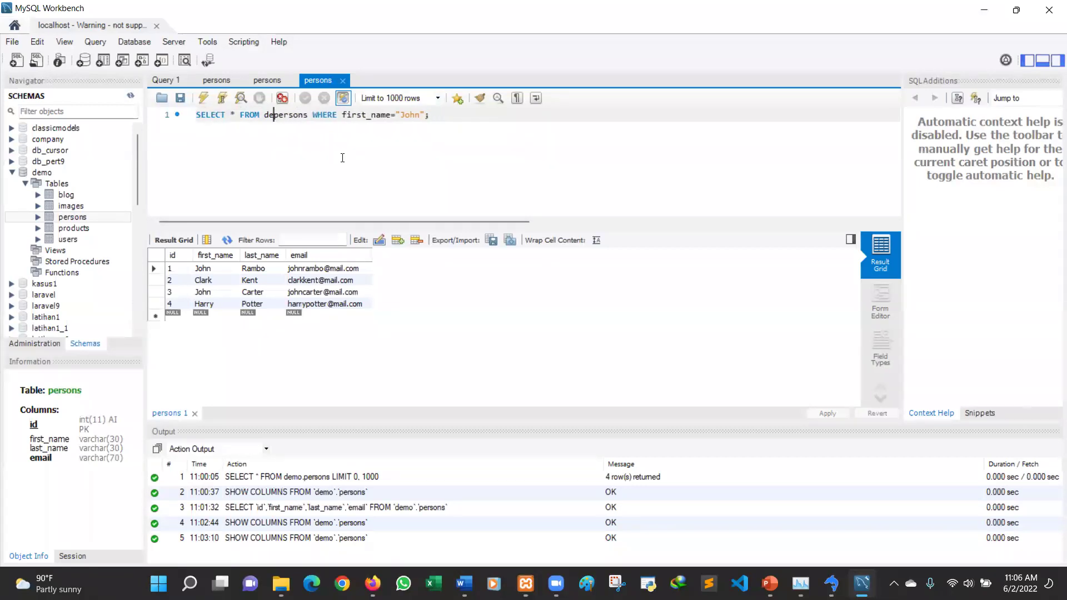
pyautogui.click(204, 100)
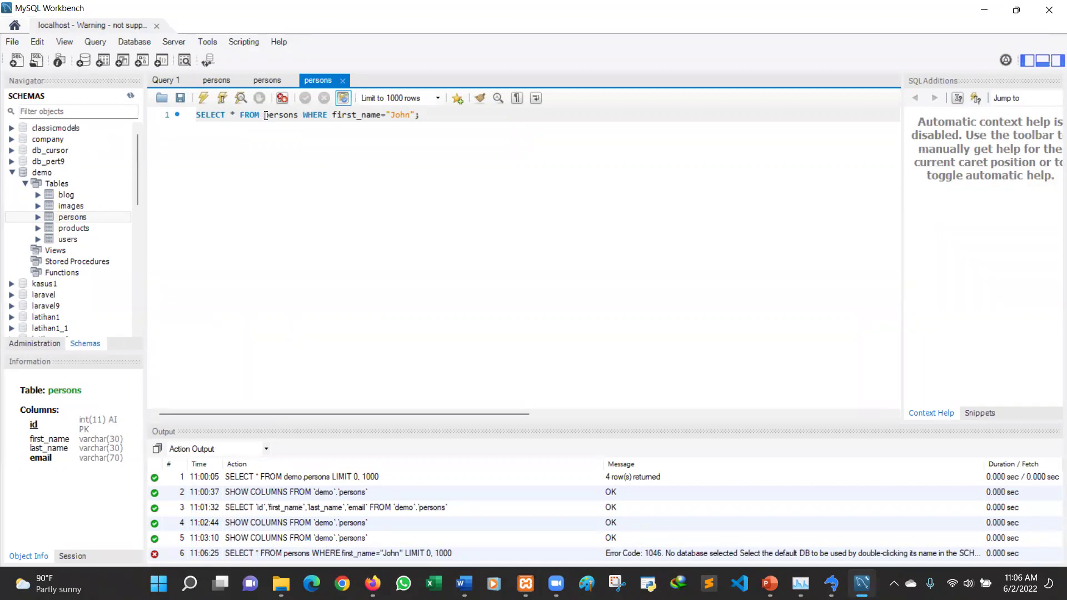
# Step: Run the filtered query against demo.persons with the schema prefix restored and the action output log cleared
pyautogui.write('demo.')
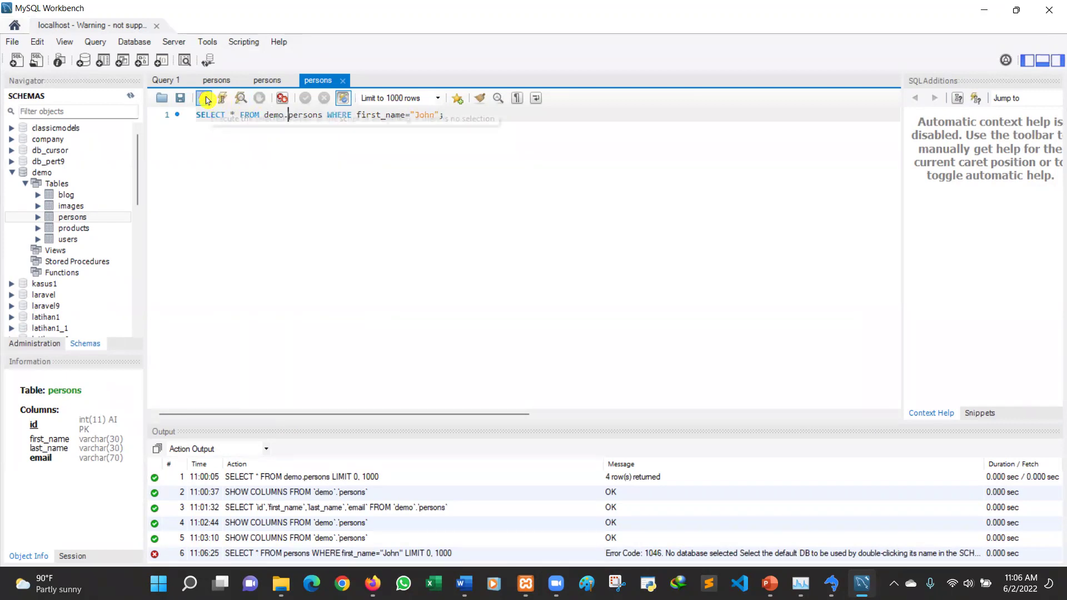
pyautogui.rightClick(264, 519)
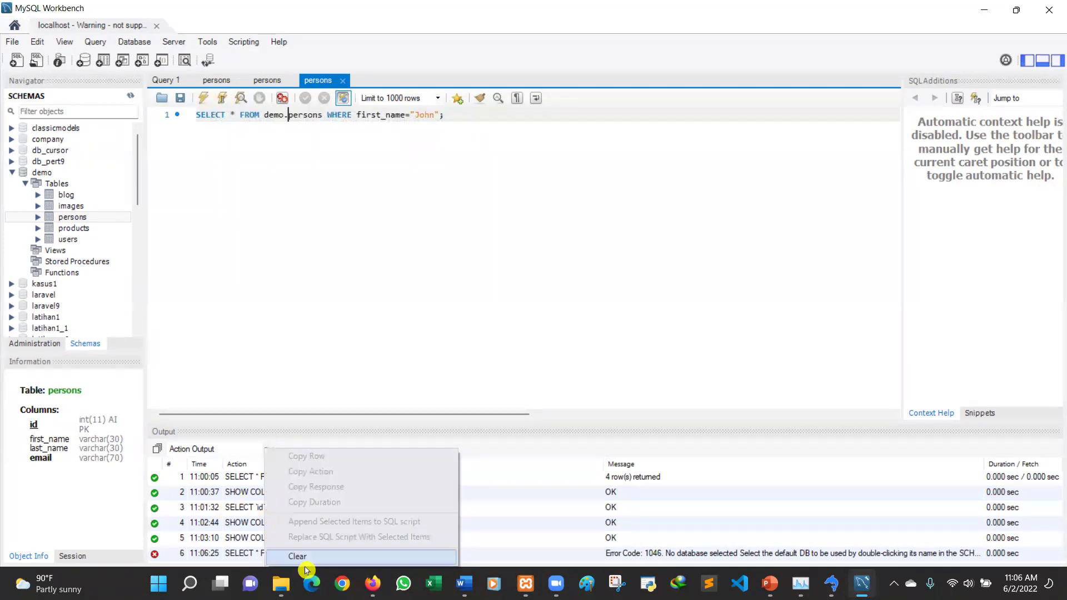
pyautogui.click(300, 555)
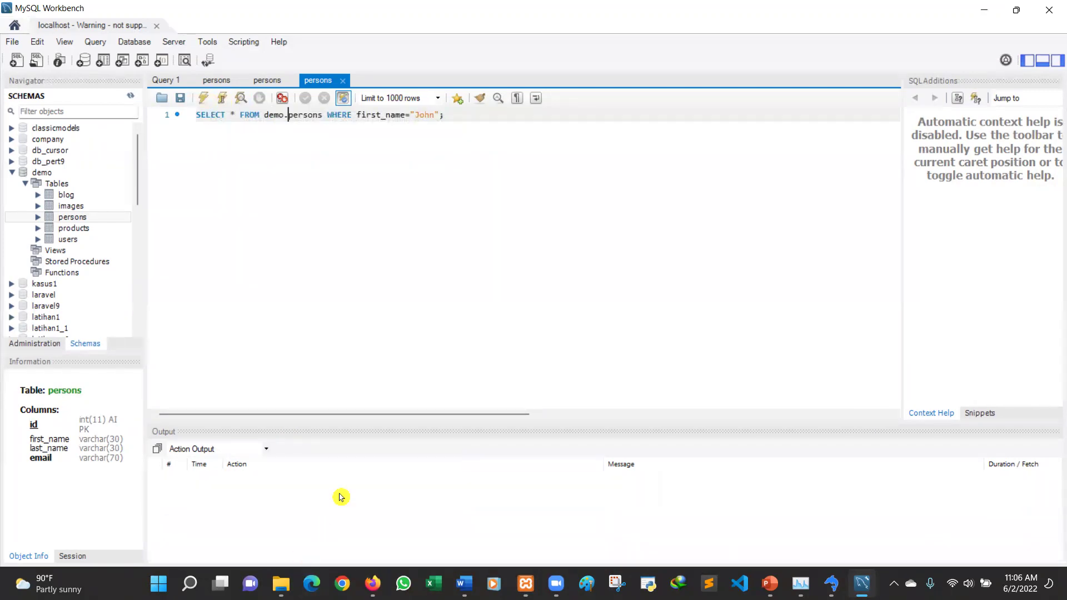
pyautogui.click(205, 100)
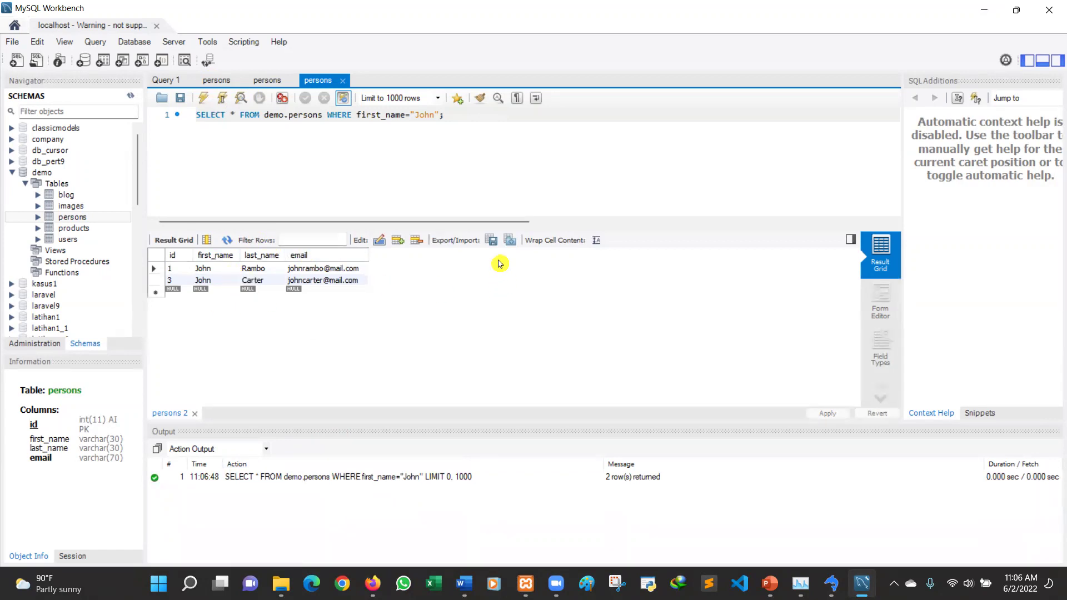
# Step: Export the filtered result set to Downloads in JSON format as customers_john_wb1.json
pyautogui.click(491, 240)
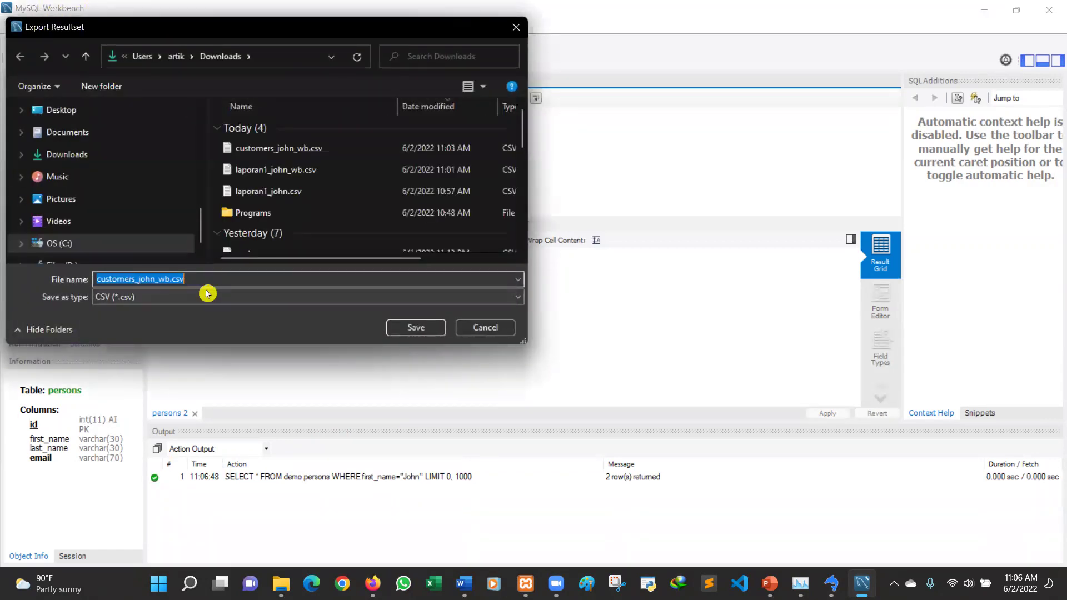
pyautogui.click(169, 279)
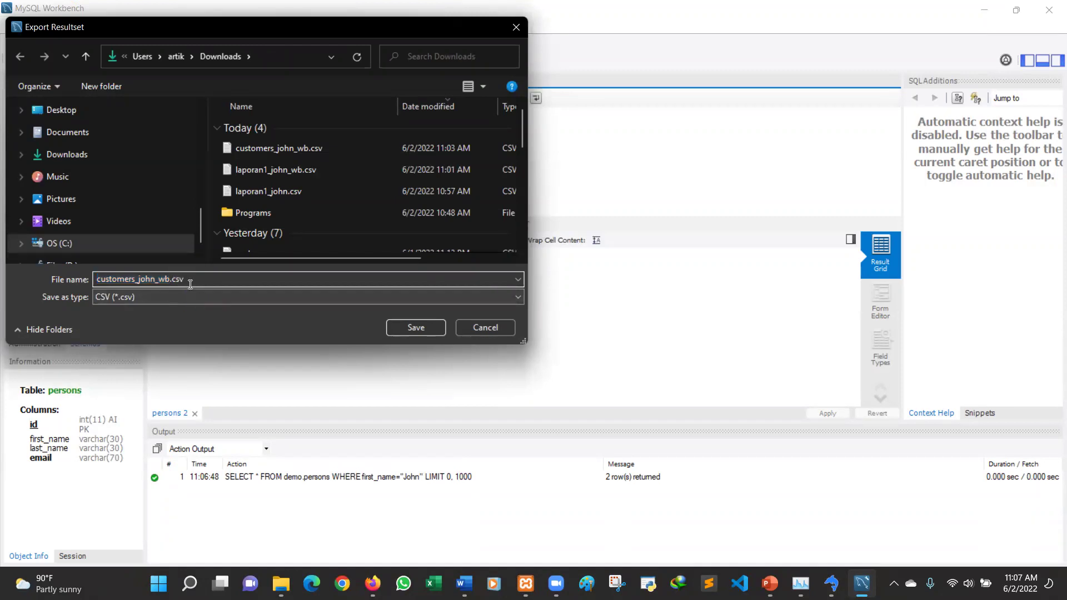
pyautogui.click(198, 300)
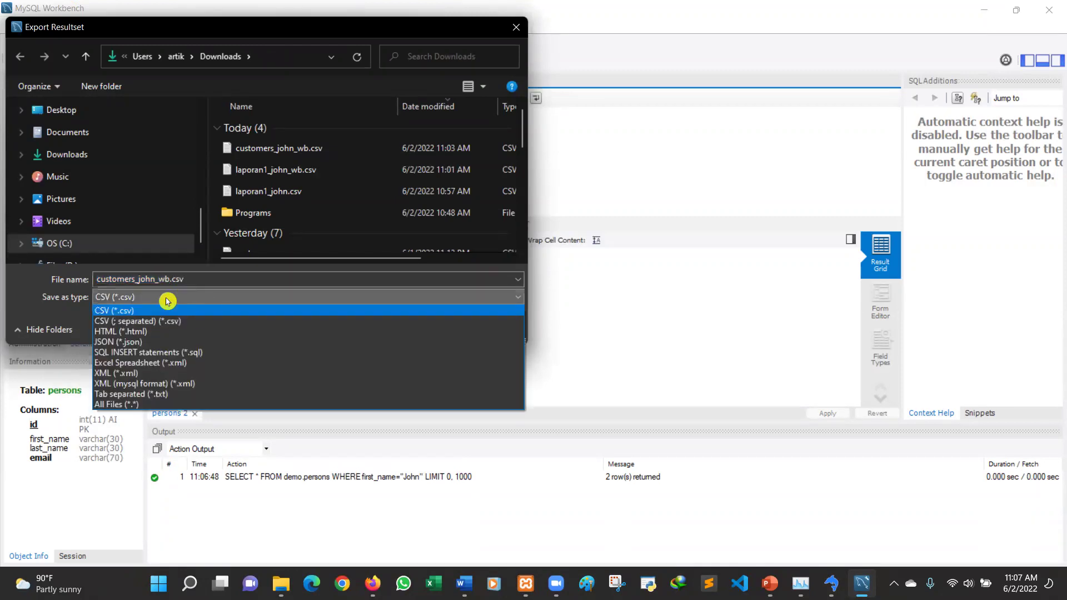
pyautogui.click(157, 341)
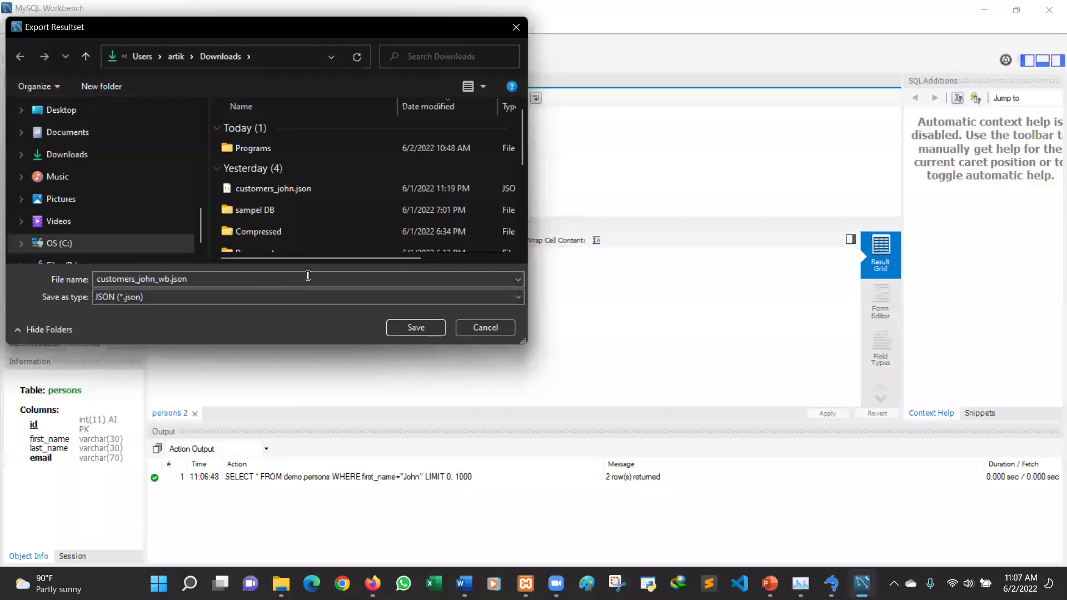
pyautogui.doubleClick(171, 279)
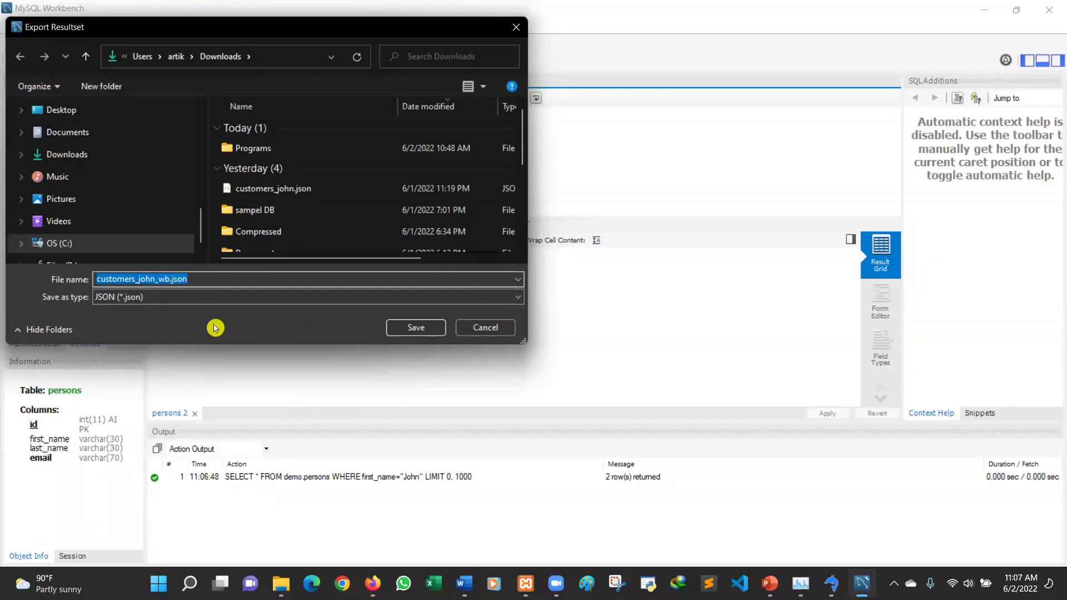
pyautogui.click(171, 278)
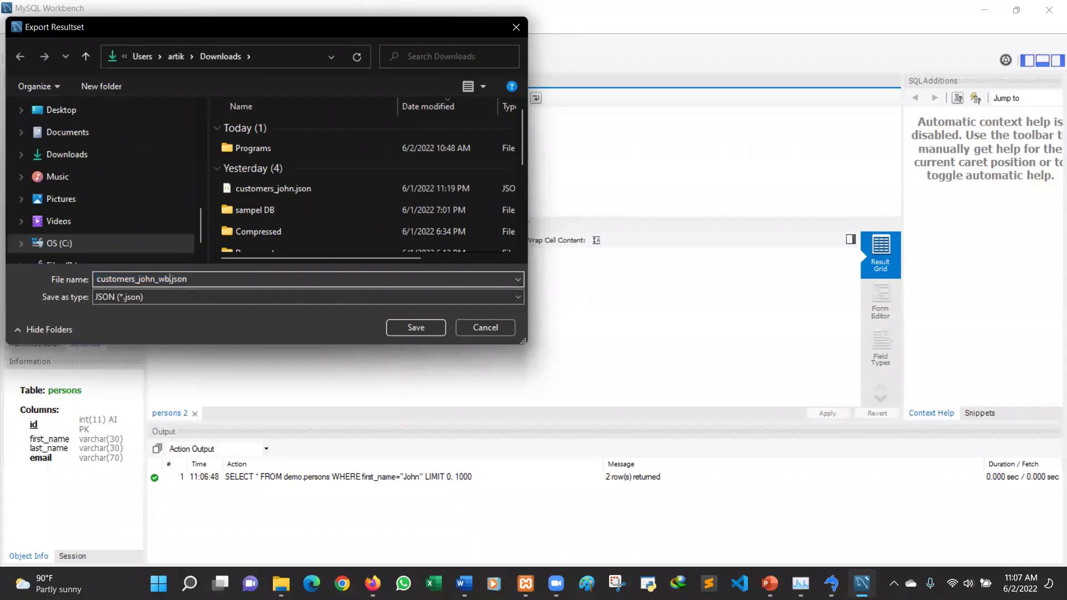
pyautogui.write('1')
pyautogui.click(436, 330)
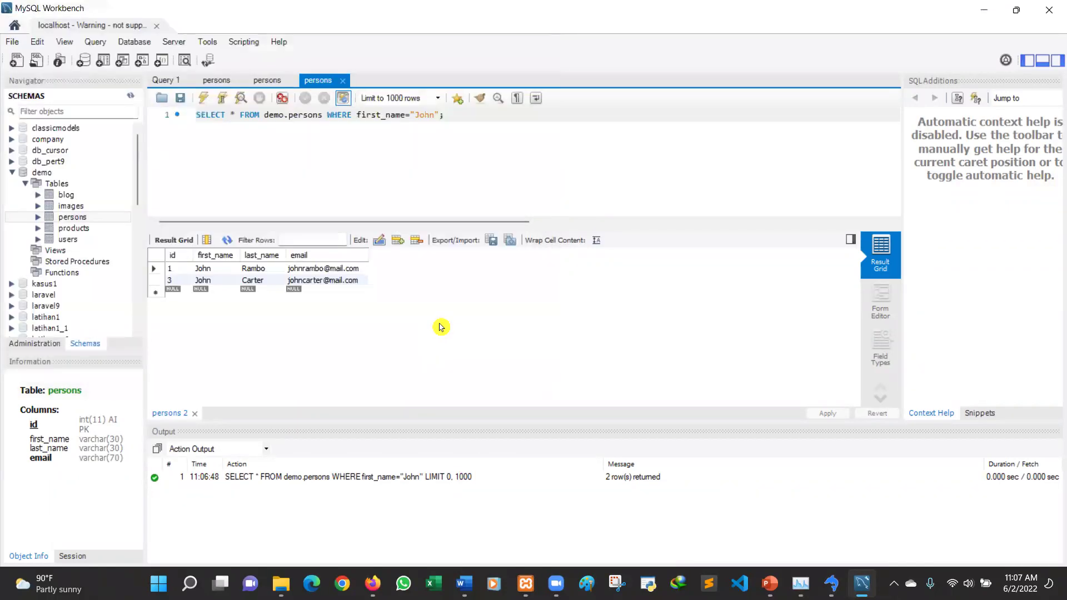
# Step: Switch to the Downloads folder in File Explorer to check the exported customers_john_wb1.json
pyautogui.moveTo(280, 583)
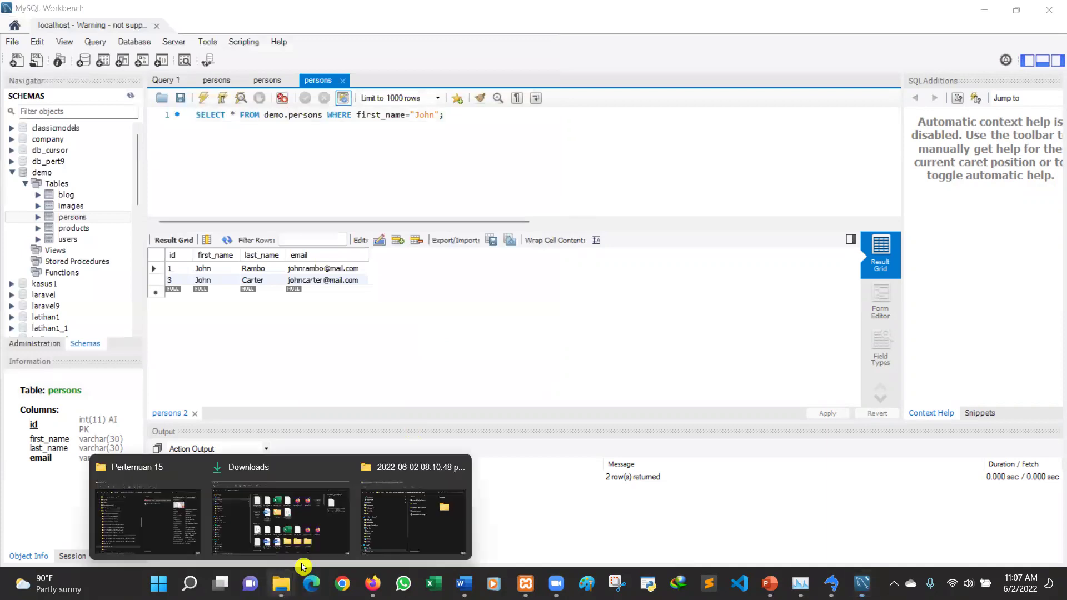
pyautogui.click(411, 510)
pyautogui.click(746, 46)
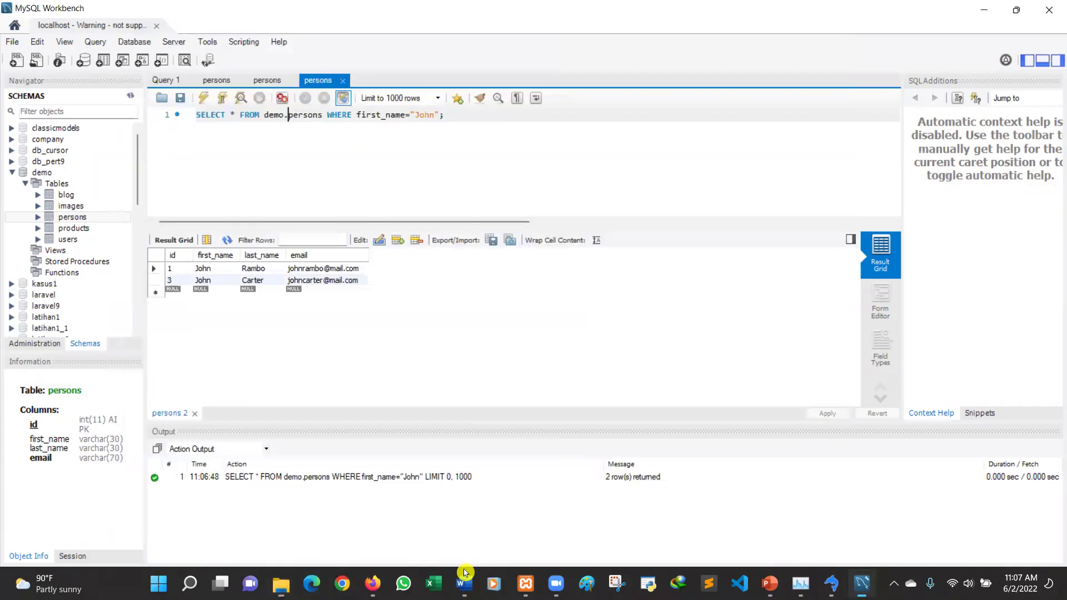
pyautogui.moveTo(281, 584)
pyautogui.click(281, 507)
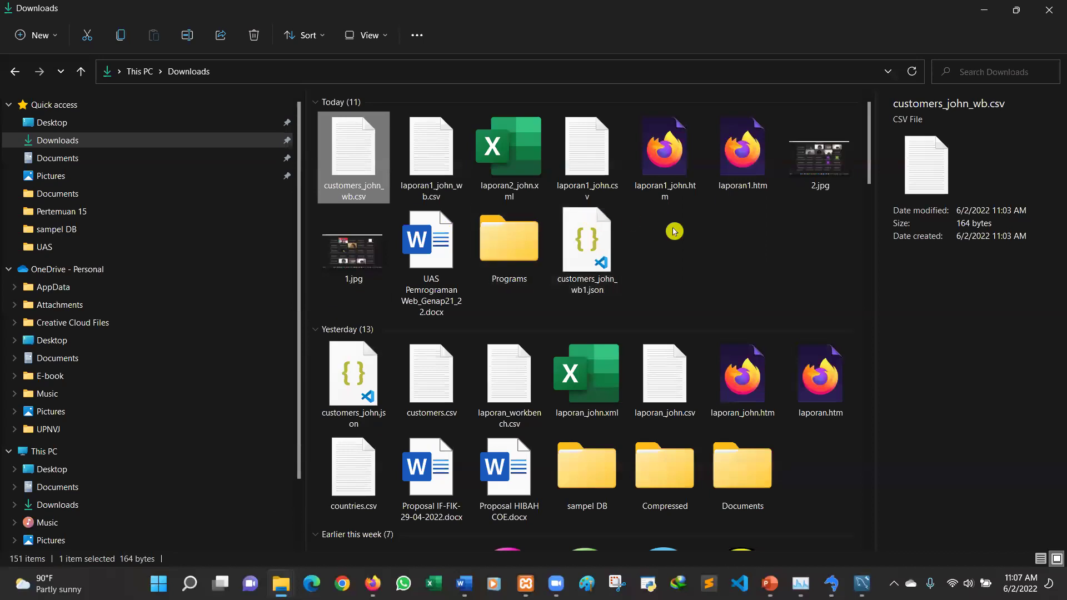